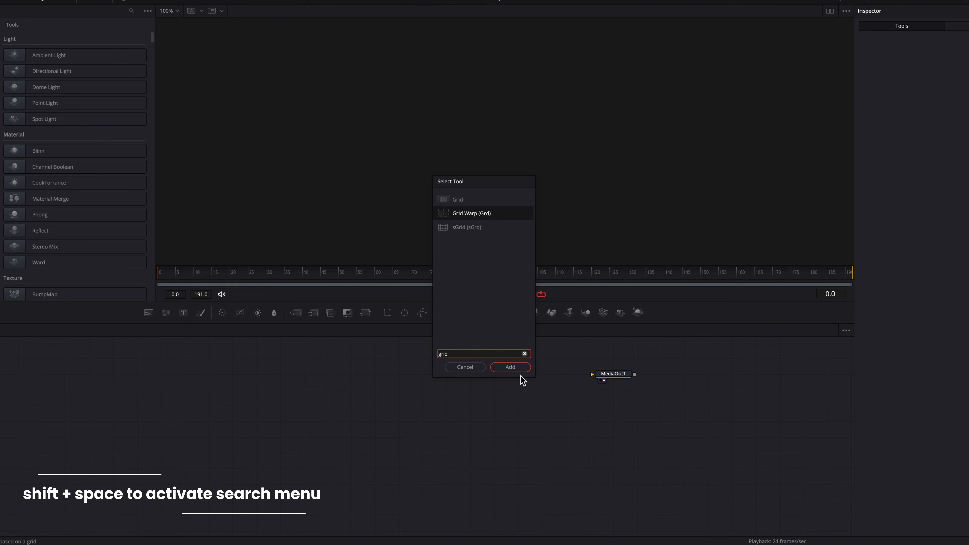
Add a Grid node wired into MediaOut1, fed by a black Background node.
{"action": "key", "text": "Return"}
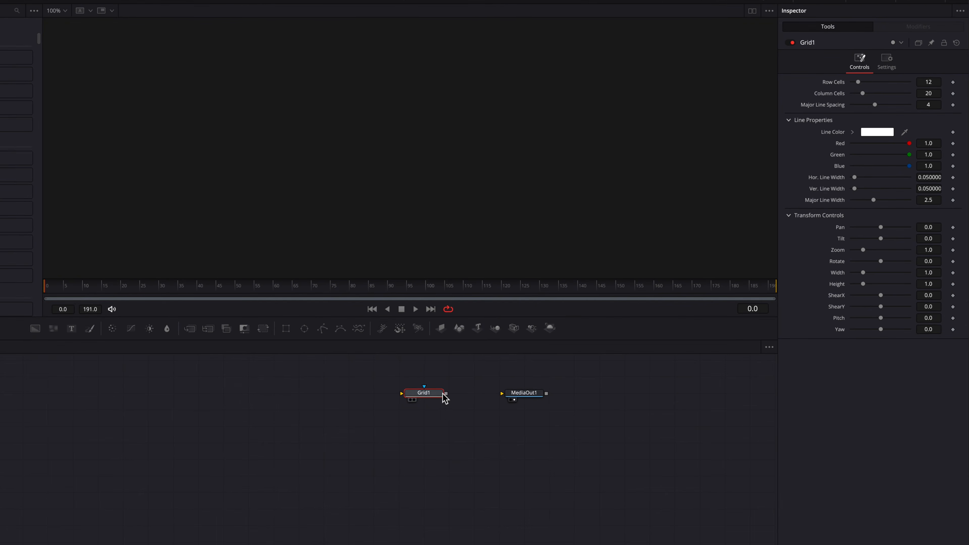
{"action": "left_click_drag", "start_coordinate": [442, 394], "coordinate": [510, 395]}
{"action": "left_click_drag", "start_coordinate": [34, 329], "coordinate": [424, 396]}
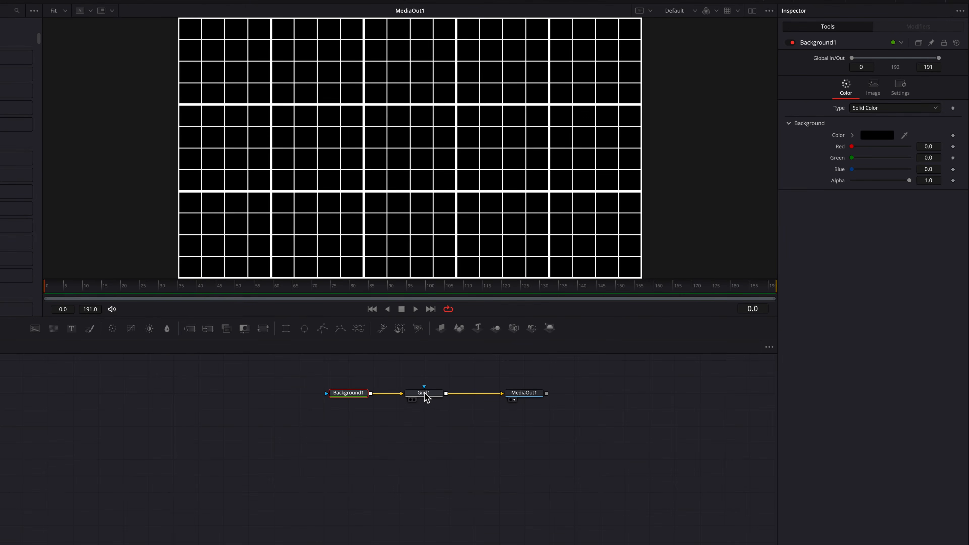
Give Grid1 25 row cells, 38 column cells and 0 major line spacing.
{"action": "left_click", "coordinate": [425, 394]}
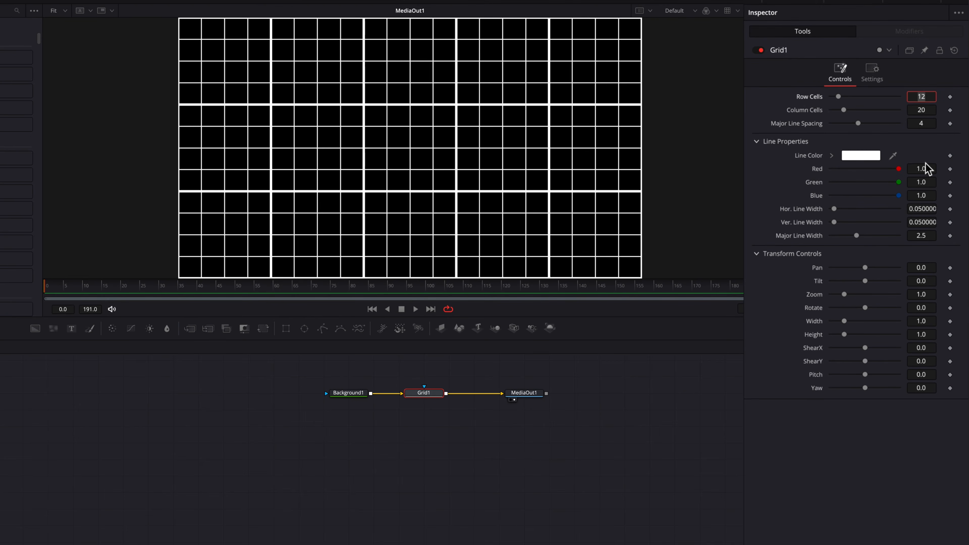
{"action": "key", "text": "Tab"}
{"action": "type", "text": "38"}
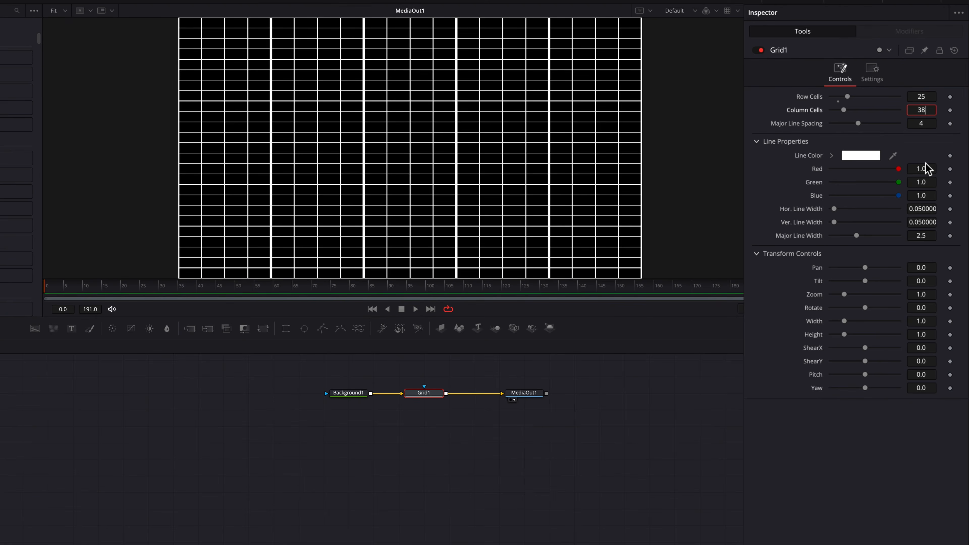
{"action": "key", "text": "Tab"}
{"action": "type", "text": "0"}
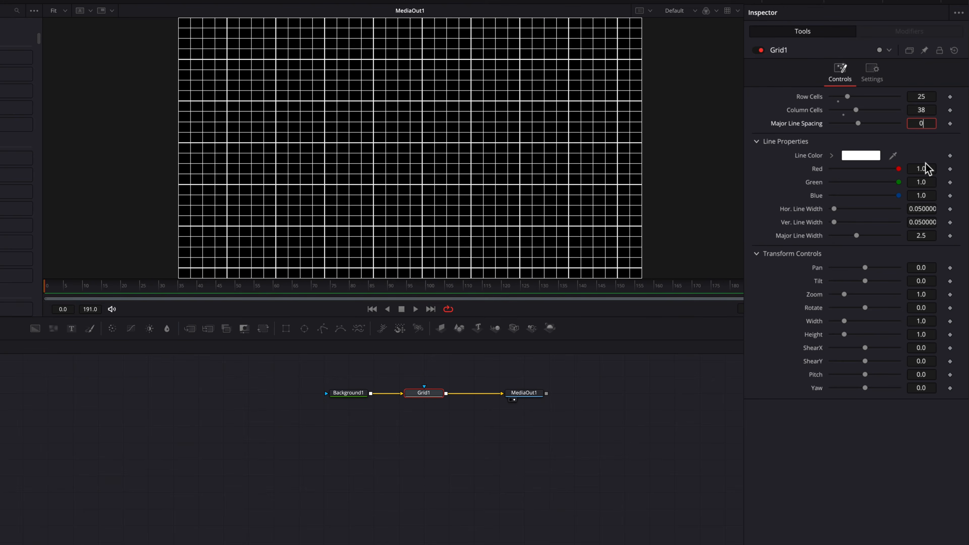
{"action": "key", "text": "Tab"}
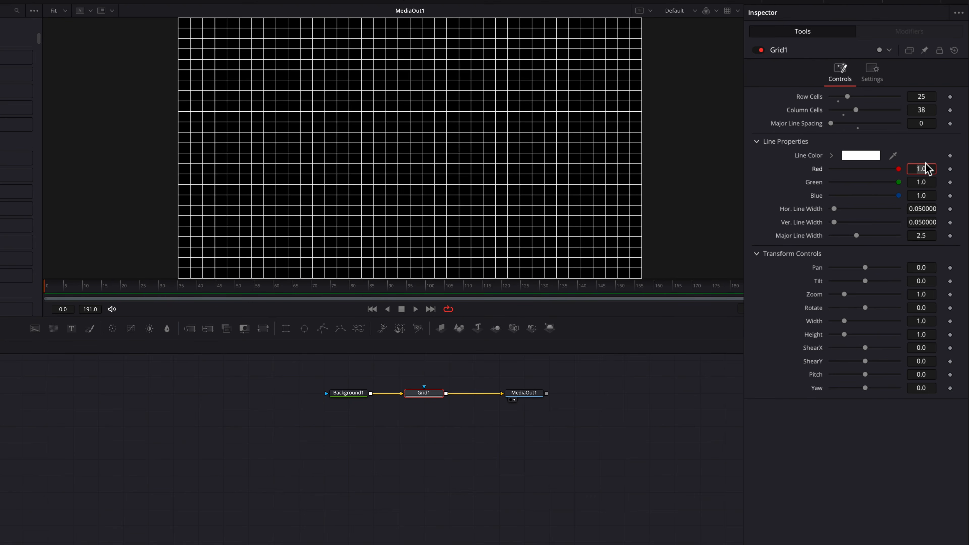
Darken the grid line colour to dark grey at Value 0.157.
{"action": "left_click", "coordinate": [830, 155]}
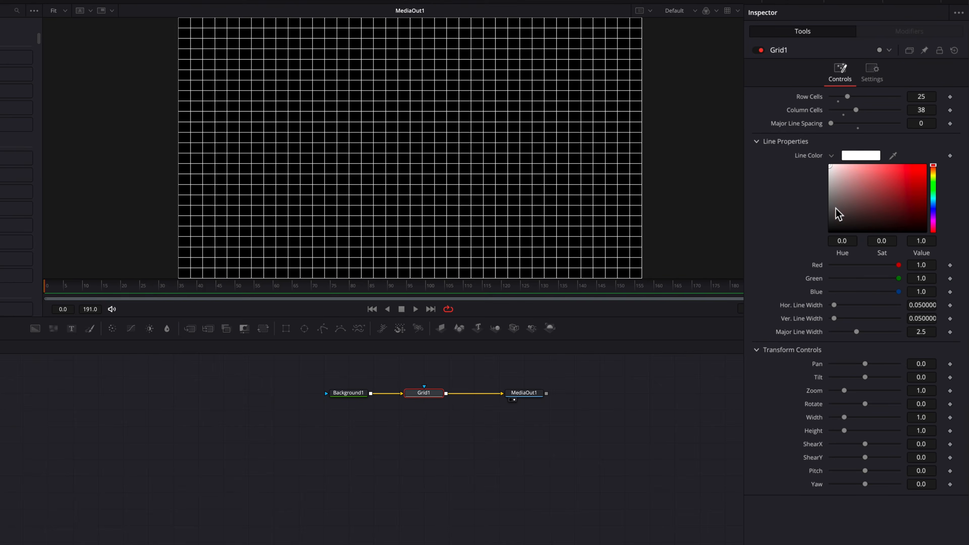
{"action": "left_click", "coordinate": [829, 213]}
{"action": "left_click_drag", "start_coordinate": [827, 214], "coordinate": [825, 222]}
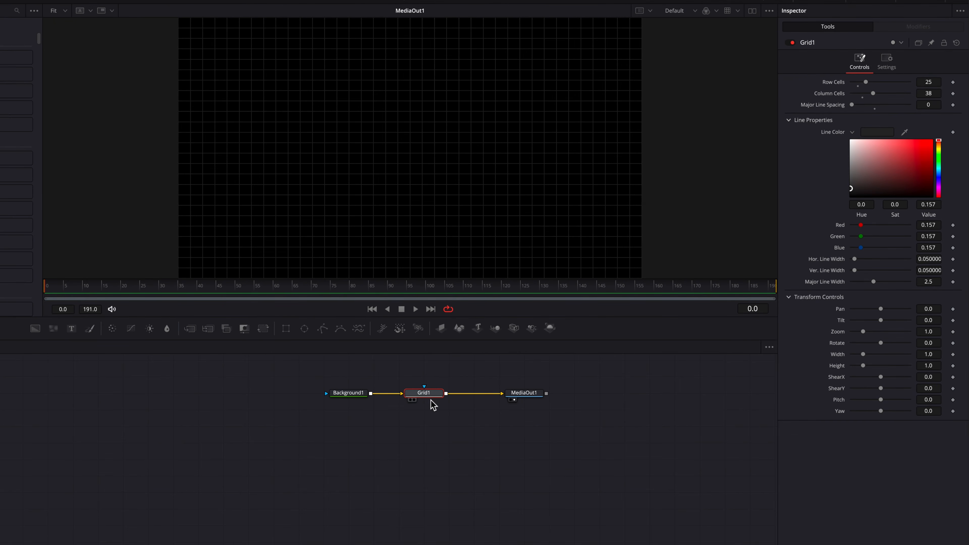
Insert a Vignette after Grid1 in Advanced mode with a Rectangle border shape.
{"action": "key", "text": "shift+space"}
{"action": "type", "text": "vig"}
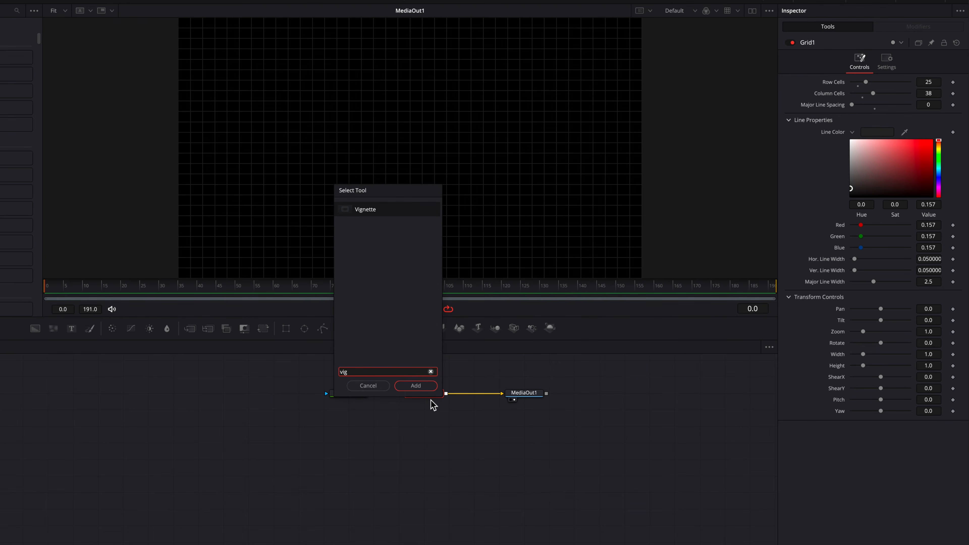
{"action": "key", "text": "Return"}
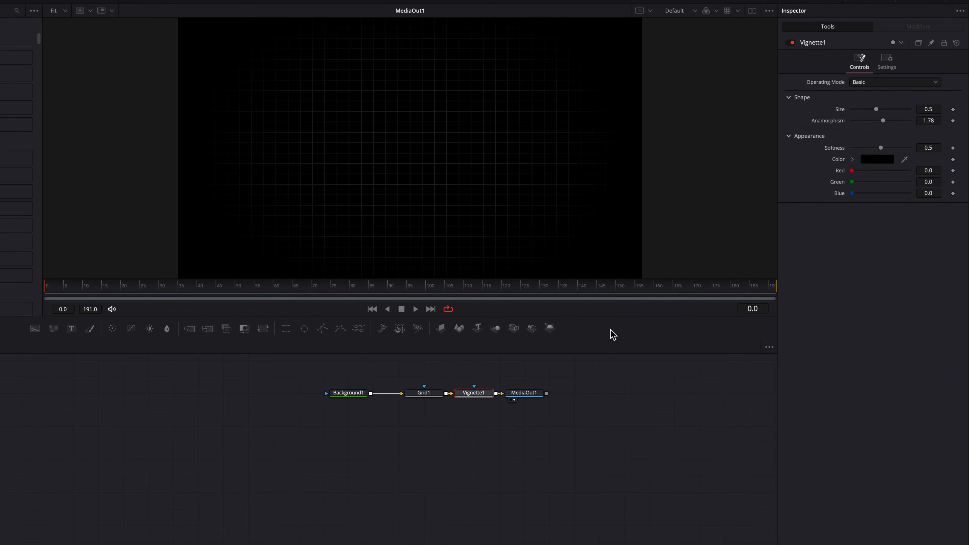
{"action": "left_click", "coordinate": [887, 82]}
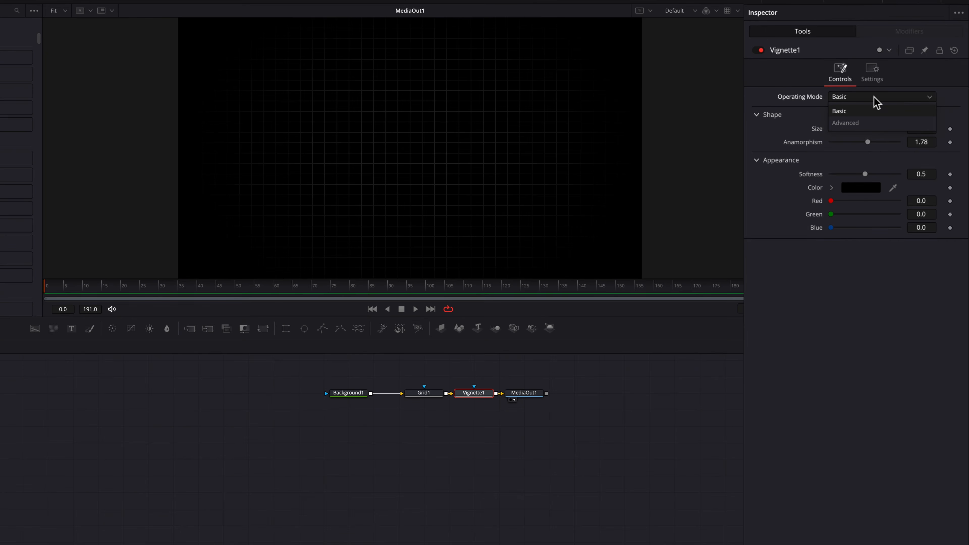
{"action": "left_click", "coordinate": [872, 123]}
{"action": "left_click", "coordinate": [873, 132]}
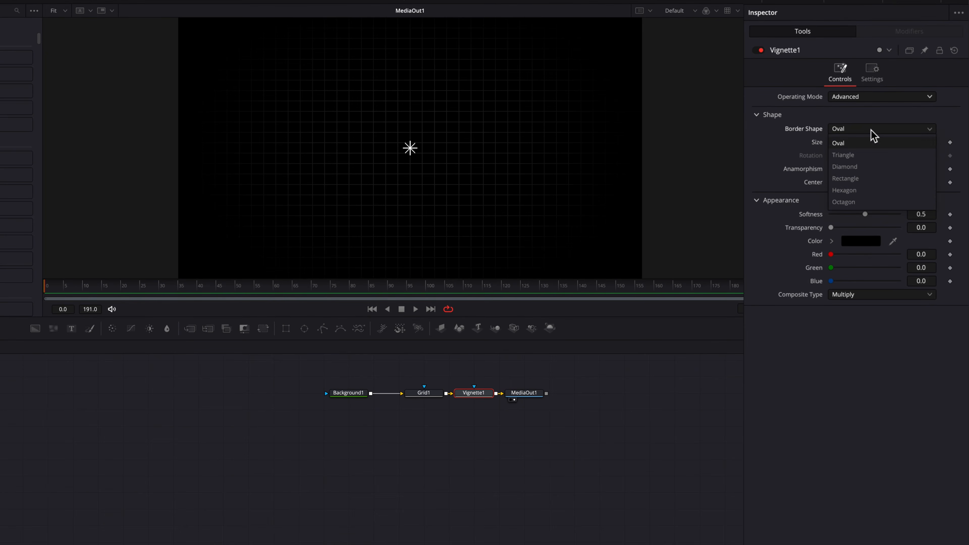
{"action": "left_click", "coordinate": [869, 179]}
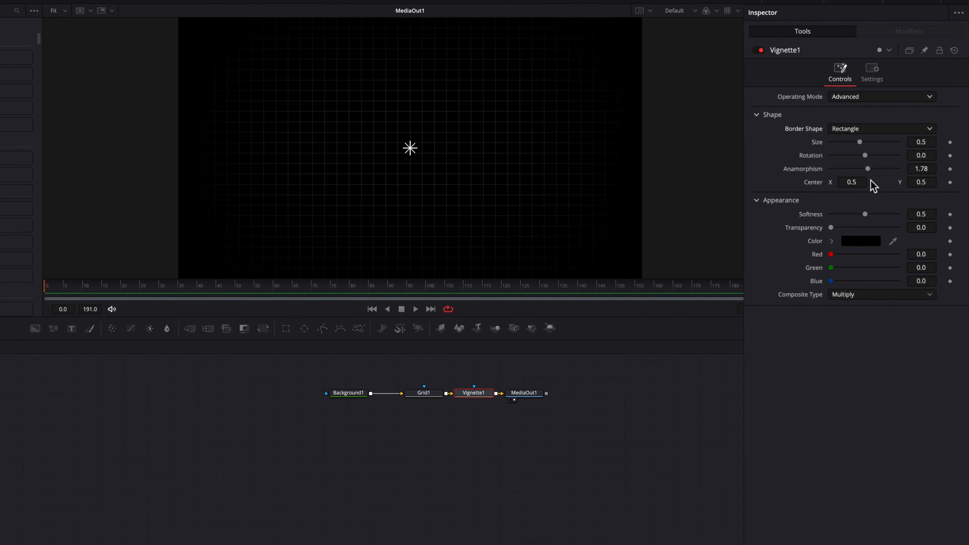
Set vignette size 0.5522, softness 0.472 and centre Y 0.431, then paste a copy.
{"action": "mouse_move", "coordinate": [921, 143]}
{"action": "left_mouse_down"}
{"action": "mouse_move", "coordinate": [910, 142]}
{"action": "mouse_move", "coordinate": [919, 147]}
{"action": "left_mouse_up"}
{"action": "left_click_drag", "start_coordinate": [916, 216], "coordinate": [922, 186]}
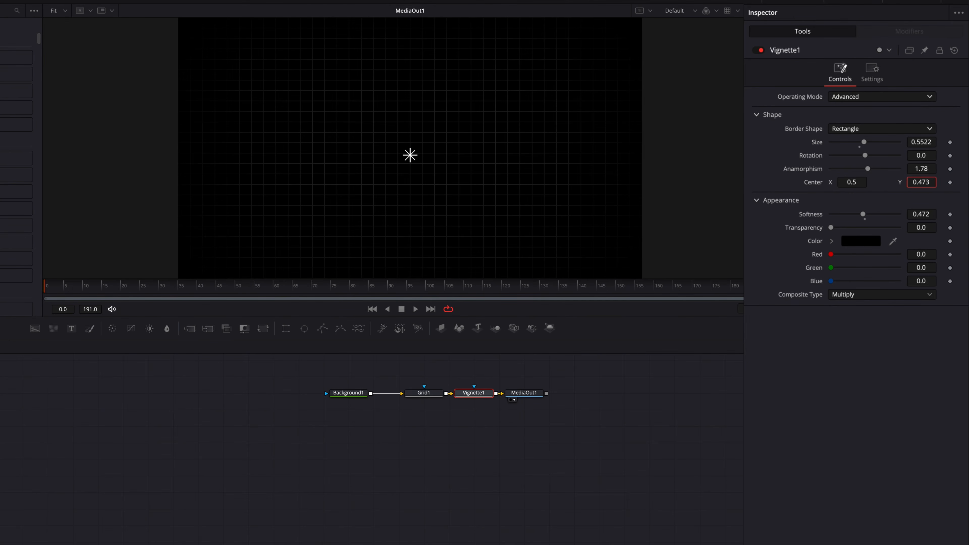
{"action": "left_click_drag", "start_coordinate": [922, 186], "coordinate": [912, 186]}
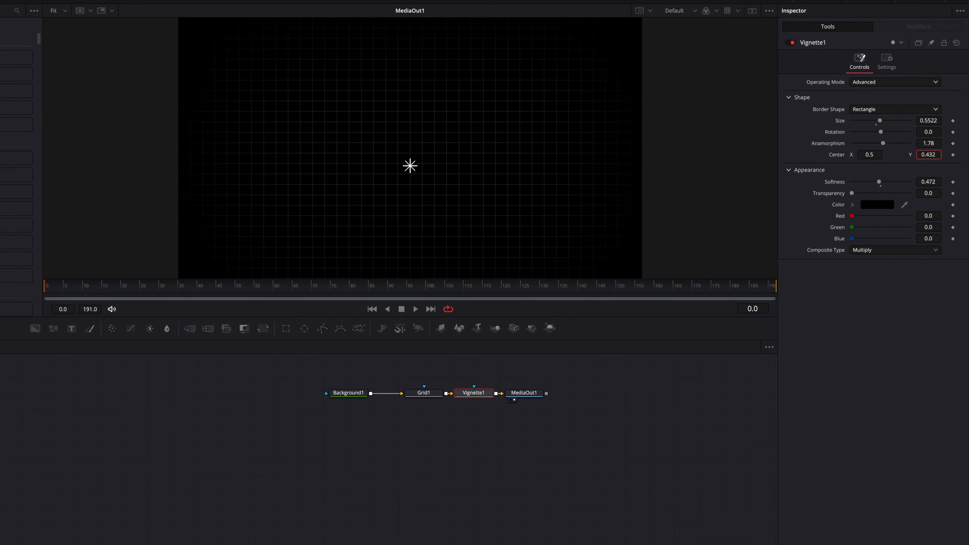
{"action": "left_click_drag", "start_coordinate": [928, 154], "coordinate": [940, 170]}
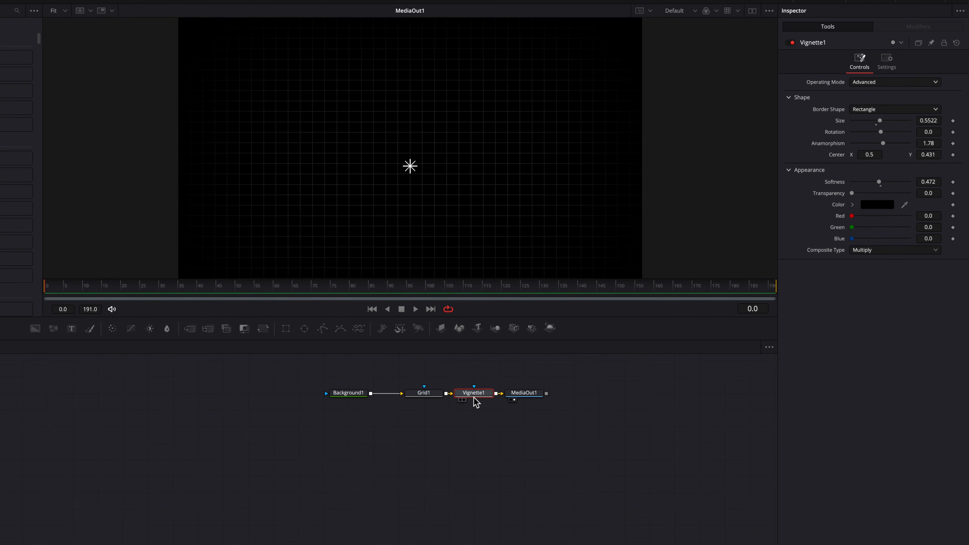
{"action": "key", "text": "ctrl+v"}
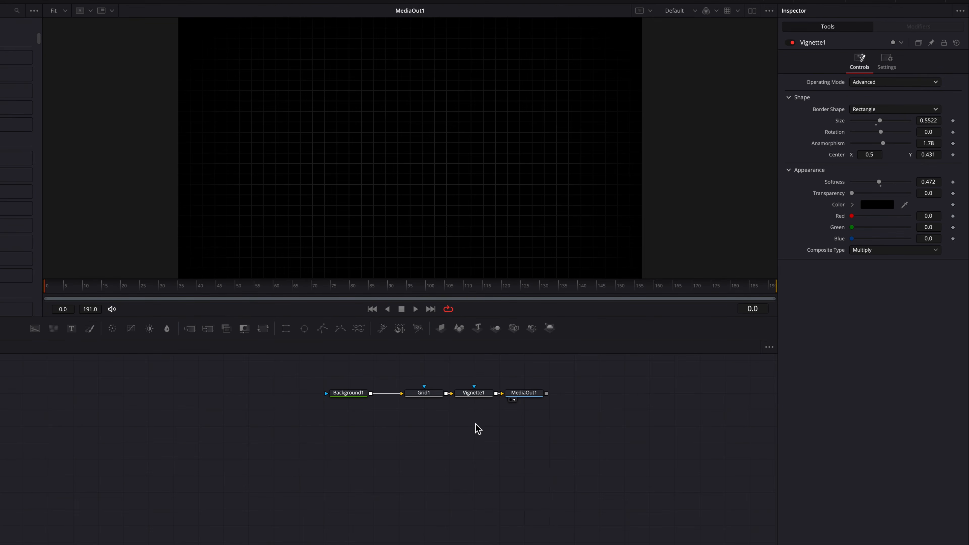
Feed Grid1 into Vignette1_1, raise its centre to Y 0.607, and tidy the node layout.
{"action": "left_click_drag", "start_coordinate": [447, 394], "coordinate": [586, 403]}
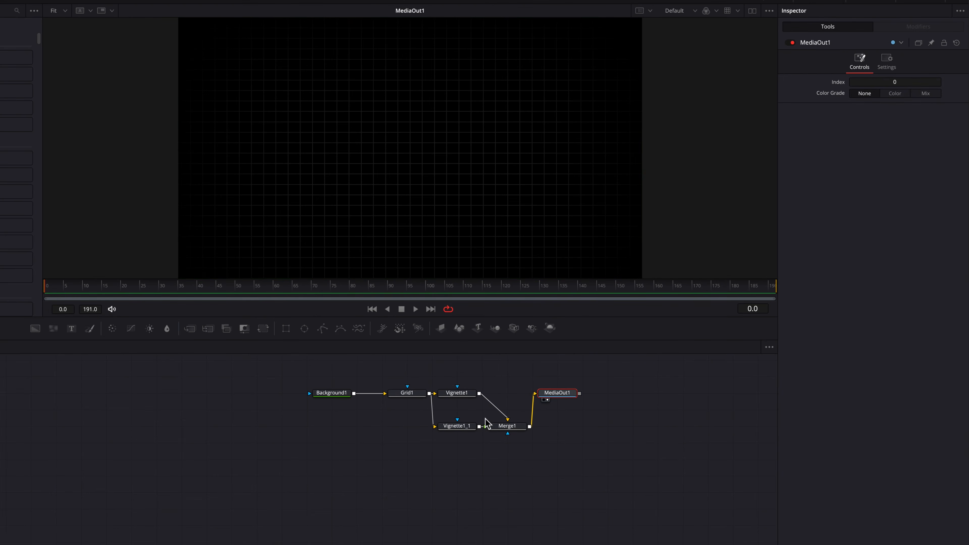
{"action": "left_click", "coordinate": [460, 426]}
{"action": "mouse_move", "coordinate": [928, 158]}
{"action": "left_mouse_down"}
{"action": "mouse_move", "coordinate": [952, 158]}
{"action": "mouse_move", "coordinate": [927, 157]}
{"action": "left_mouse_up"}
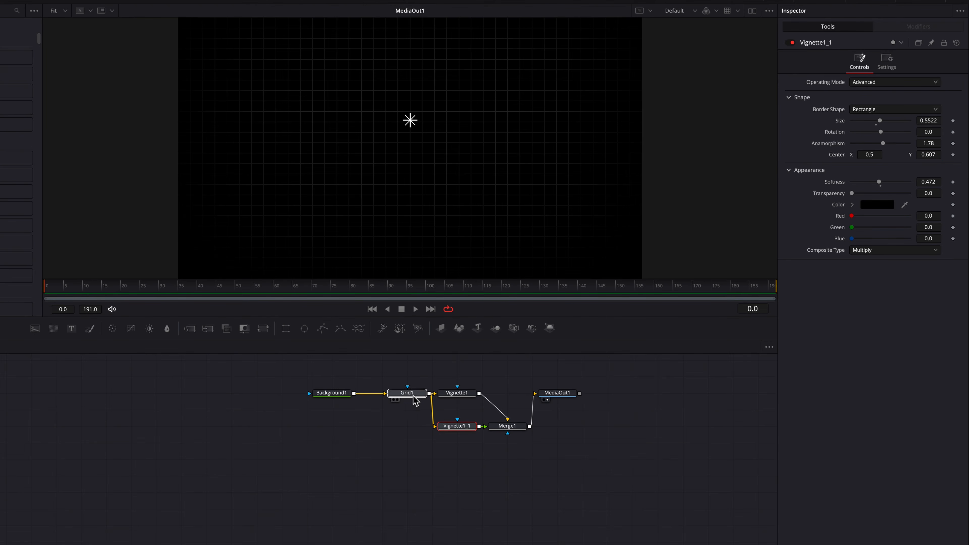
{"action": "left_click_drag", "start_coordinate": [407, 393], "coordinate": [382, 392]}
{"action": "left_click_drag", "start_coordinate": [329, 374], "coordinate": [385, 427]}
{"action": "left_click", "coordinate": [382, 392]}
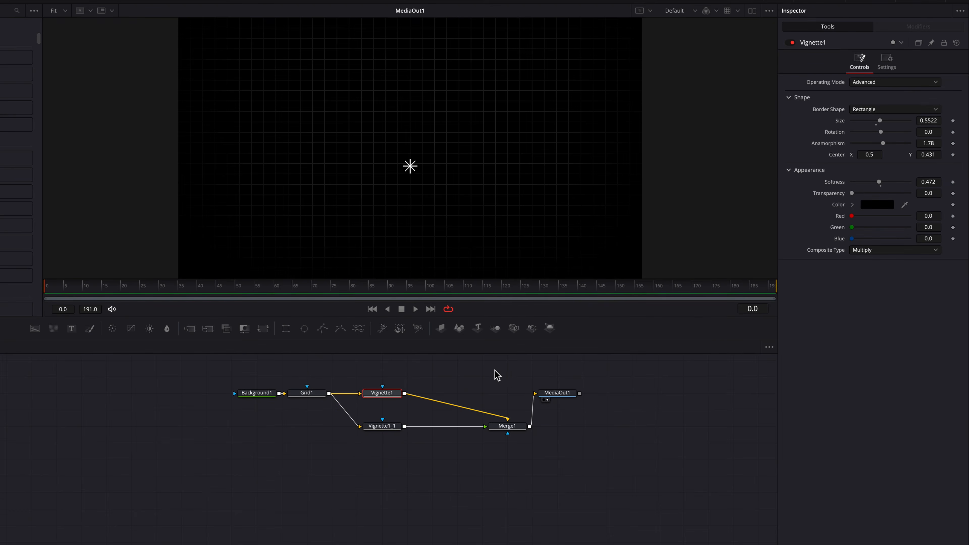
Insert a DVE after Vignette1 and set its pivot Y to 1.0.
{"action": "key", "text": "shift+space"}
{"action": "type", "text": "vig"}
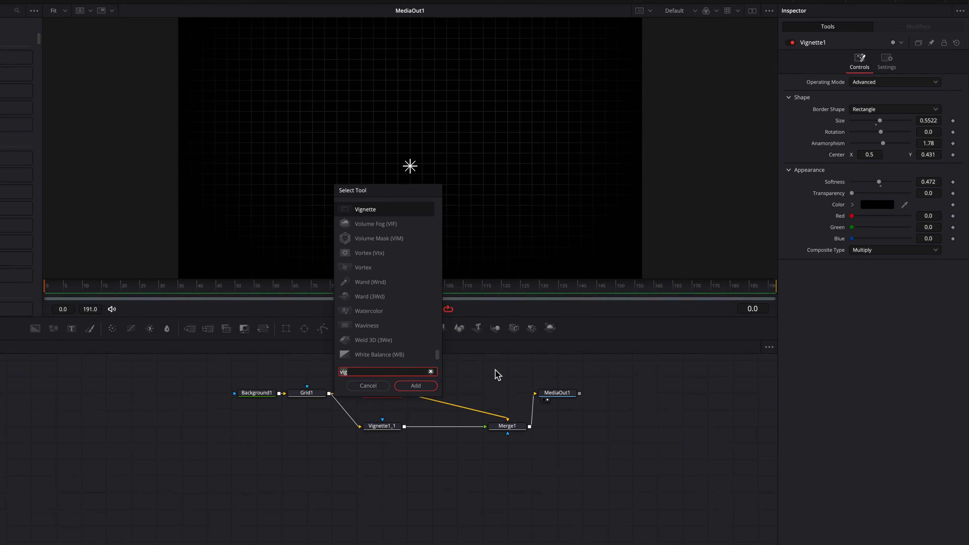
{"action": "key", "text": "BackSpace"}
{"action": "key", "text": "BackSpace"}
{"action": "key", "text": "BackSpace"}
{"action": "type", "text": "dv"}
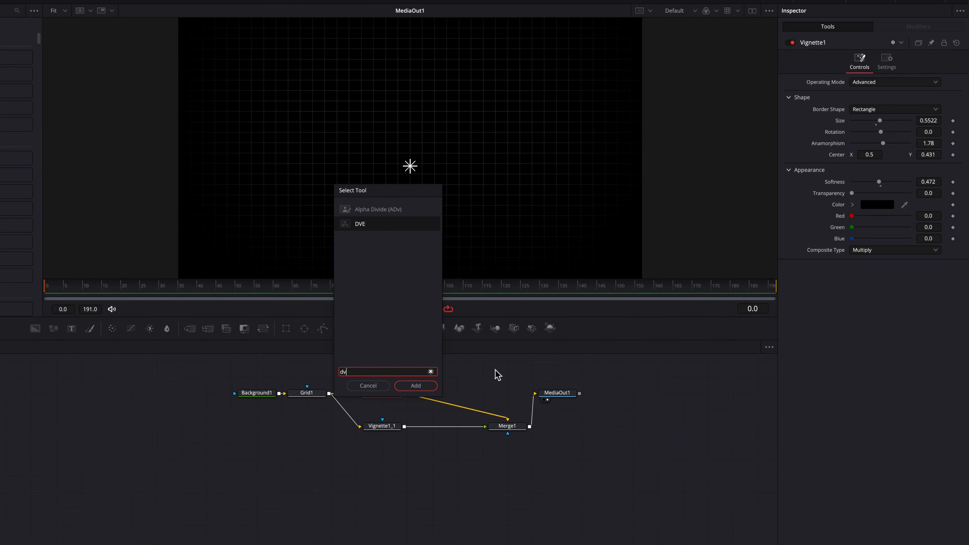
{"action": "key", "text": "Return"}
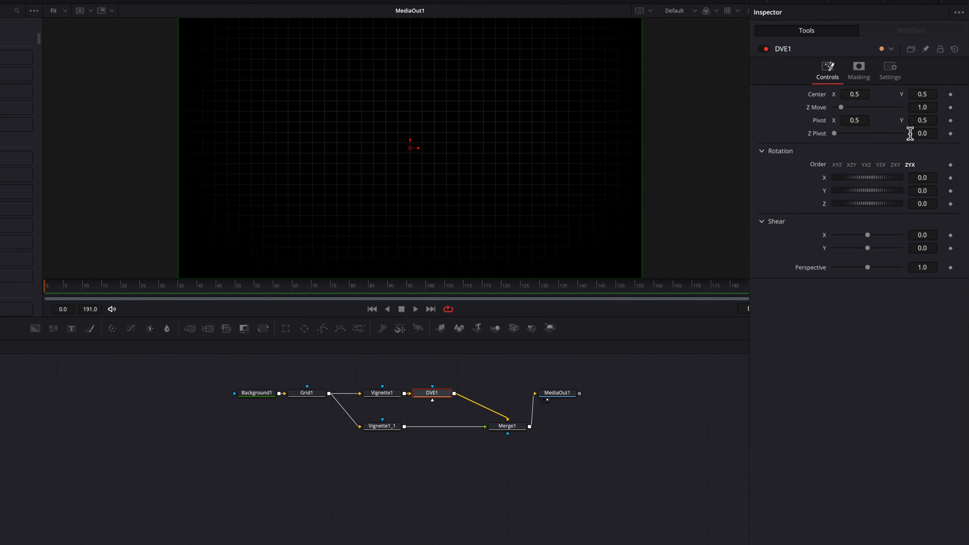
{"action": "scroll", "coordinate": [678, 187], "scroll_direction": "down", "scroll_amount": 4}
{"action": "scroll", "coordinate": [678, 188], "scroll_direction": "right", "scroll_amount": 1}
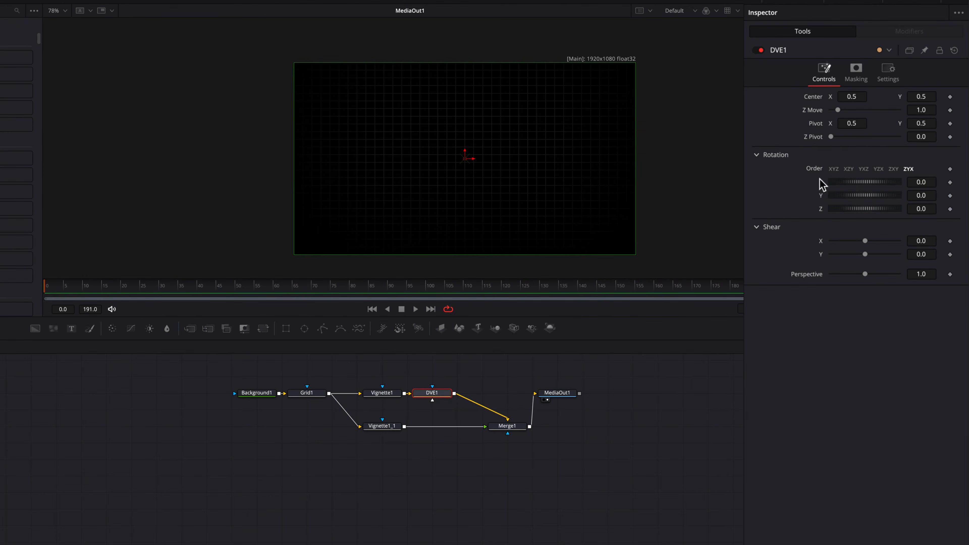
{"action": "left_click", "coordinate": [928, 126]}
{"action": "type", "text": "1"}
{"action": "key", "text": "Return"}
View DVE1, tilt it to X rotation -16.9 with centre Y 0.36, then move to frame 31.
{"action": "key", "text": "1"}
{"action": "left_click_drag", "start_coordinate": [931, 184], "coordinate": [890, 184]}
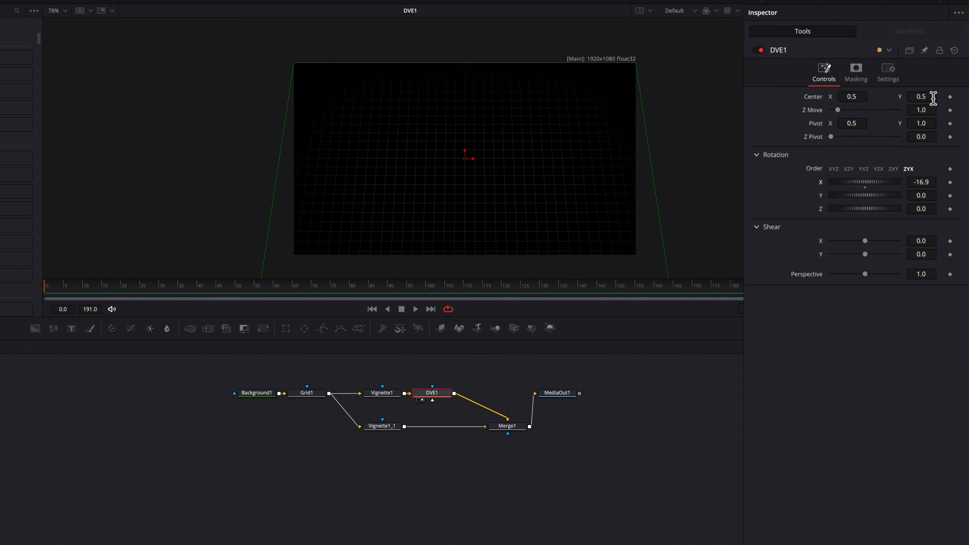
{"action": "left_click_drag", "start_coordinate": [932, 98], "coordinate": [904, 98]}
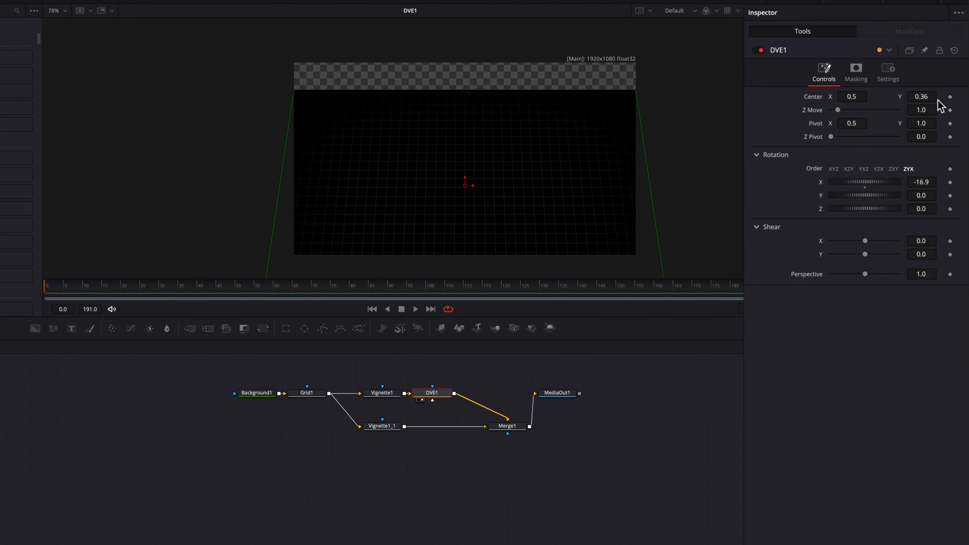
{"action": "left_click_drag", "start_coordinate": [113, 287], "coordinate": [195, 295]}
Keyframe DVE1's start pose with X rotation 0 and centre Y 0.5.
{"action": "left_click", "coordinate": [949, 97]}
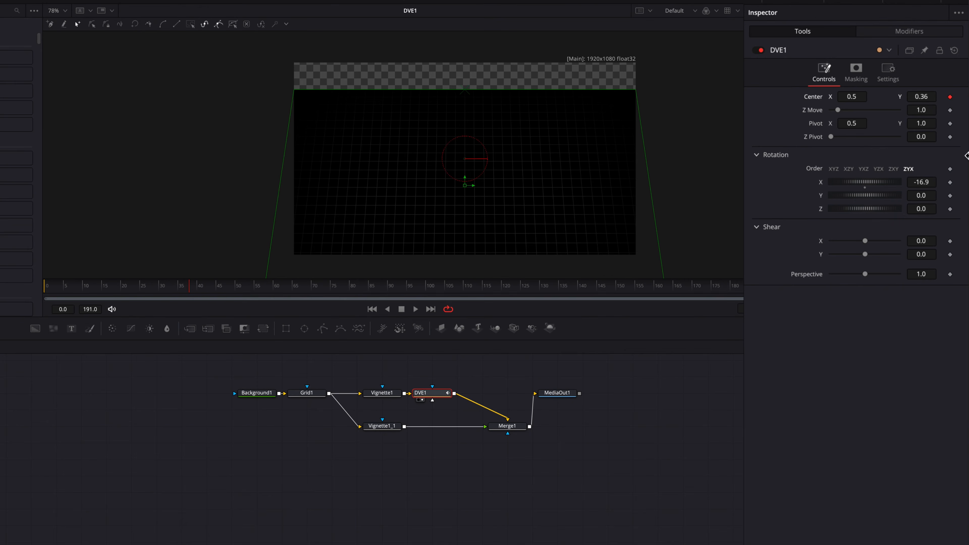
{"action": "left_click", "coordinate": [950, 183]}
{"action": "left_click", "coordinate": [930, 183]}
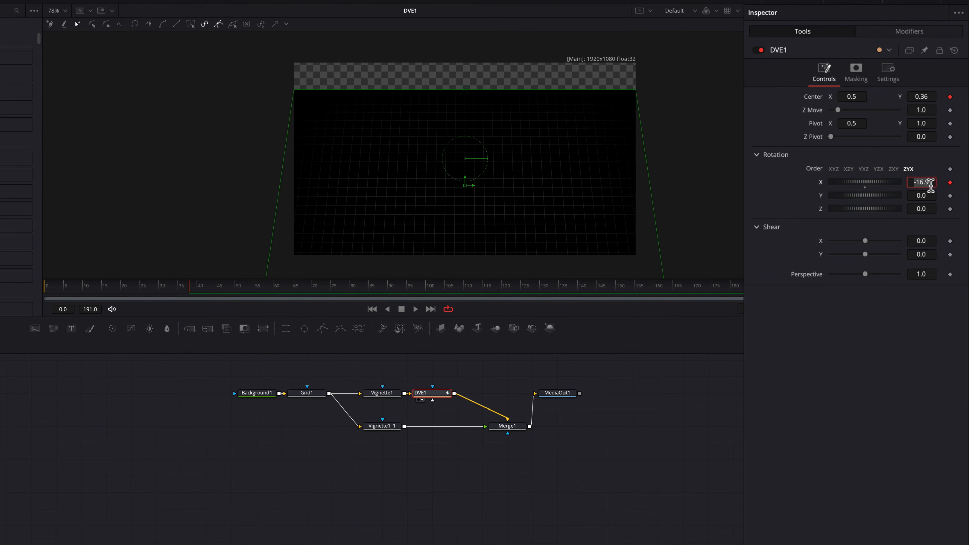
{"action": "type", "text": "0"}
{"action": "key", "text": "Tab"}
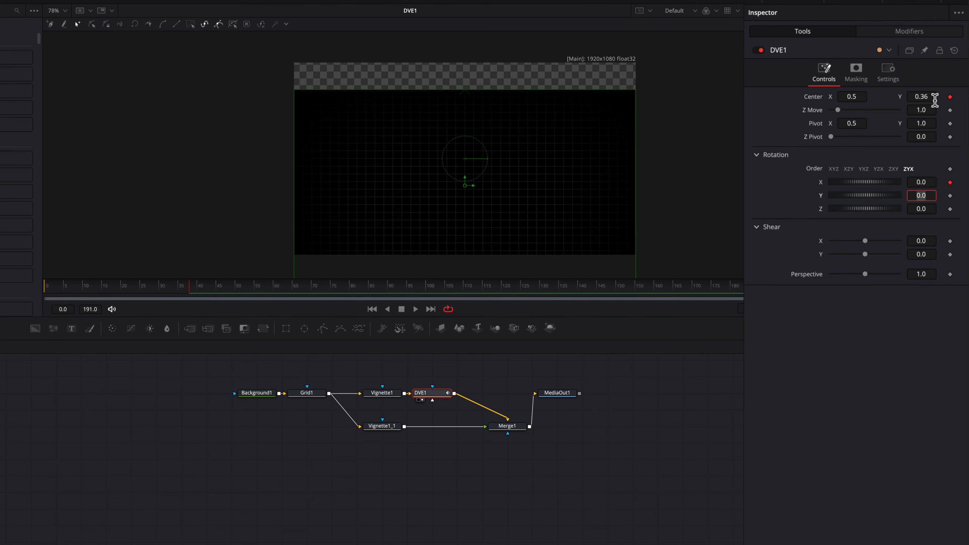
{"action": "left_click", "coordinate": [933, 97]}
{"action": "type", "text": "0.5"}
{"action": "key", "text": "Tab"}
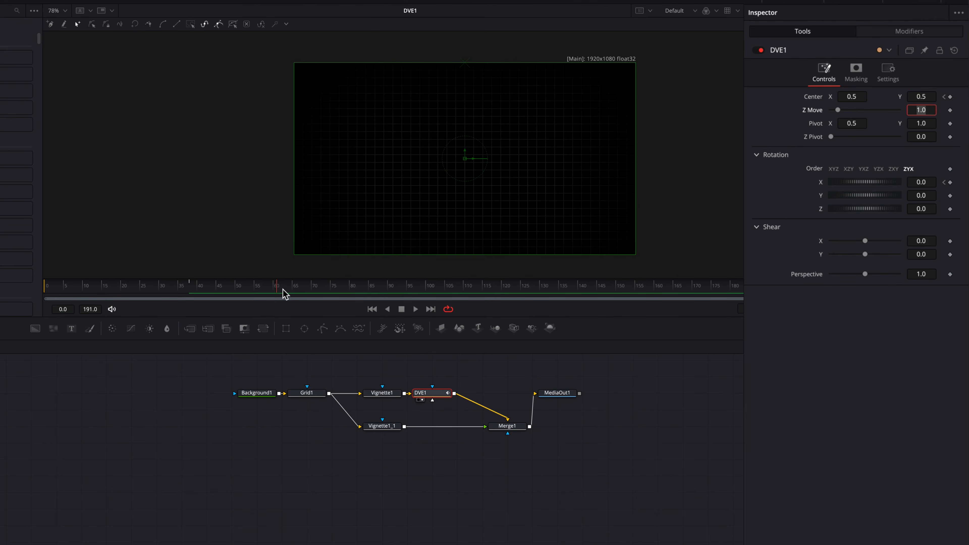
At frame 75, keyframe centre Y 0.0, centre X 0.732 and X rotation -93.2, then scrub back.
{"action": "left_click_drag", "start_coordinate": [305, 296], "coordinate": [335, 298]}
{"action": "double_click", "coordinate": [920, 97]}
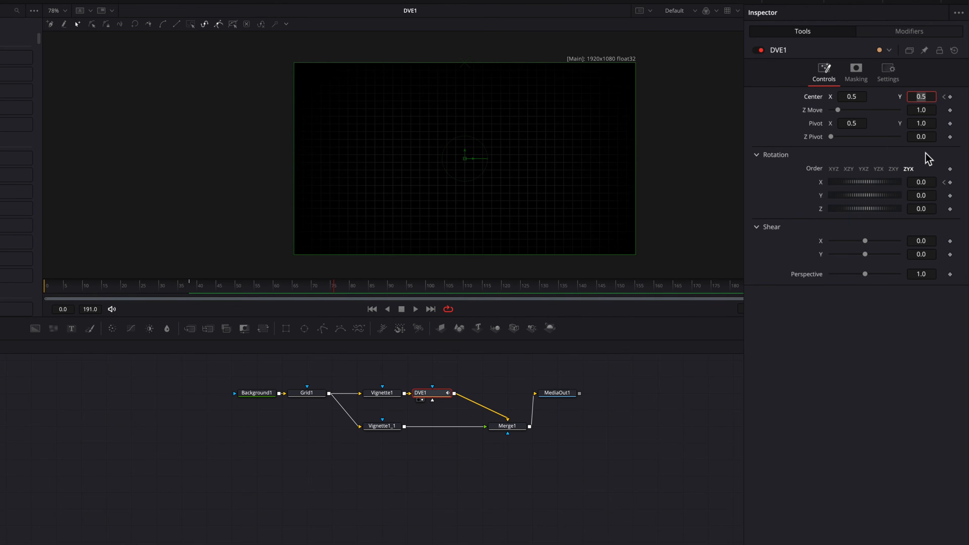
{"action": "type", "text": "0"}
{"action": "key", "text": "Return"}
{"action": "left_click_drag", "start_coordinate": [851, 98], "coordinate": [939, 97]}
{"action": "left_click_drag", "start_coordinate": [929, 182], "coordinate": [894, 182]}
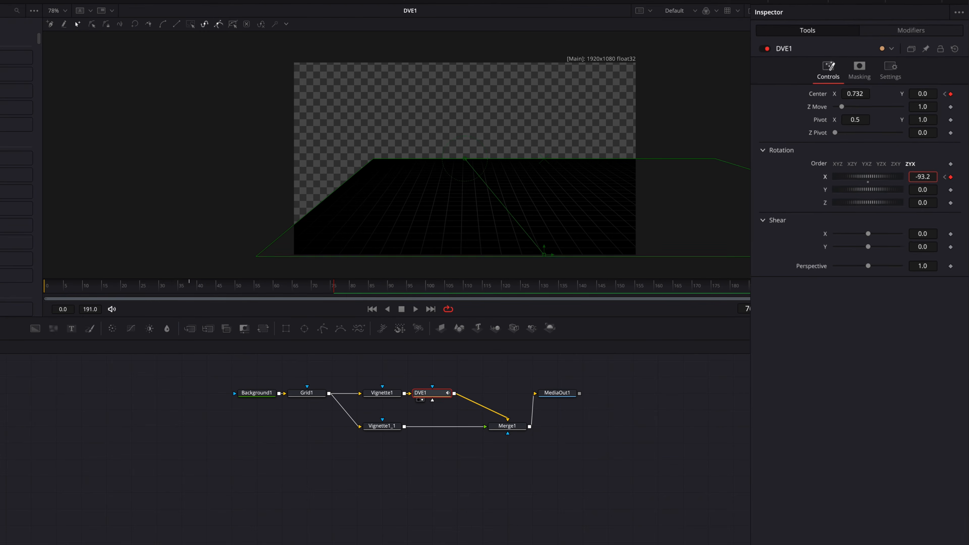
{"action": "left_click_drag", "start_coordinate": [237, 292], "coordinate": [192, 299]}
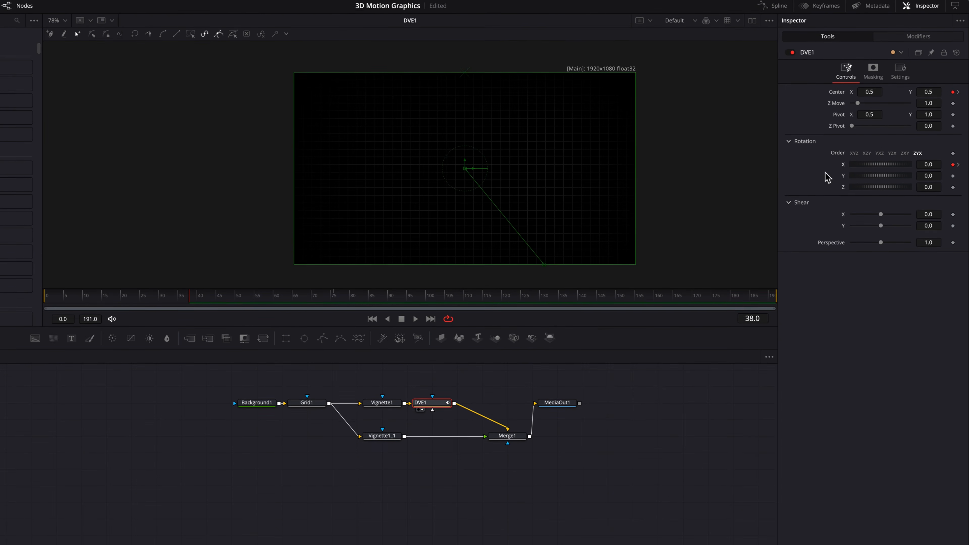
In the Spline editor, smooth all DVE1 keyframes and set Ease In to 100.
{"action": "left_click", "coordinate": [781, 8]}
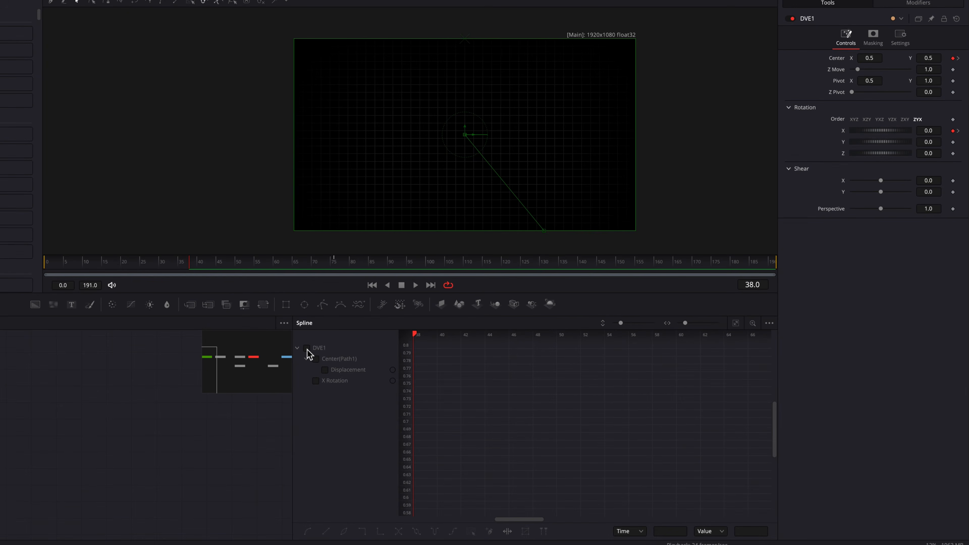
{"action": "left_click", "coordinate": [307, 348]}
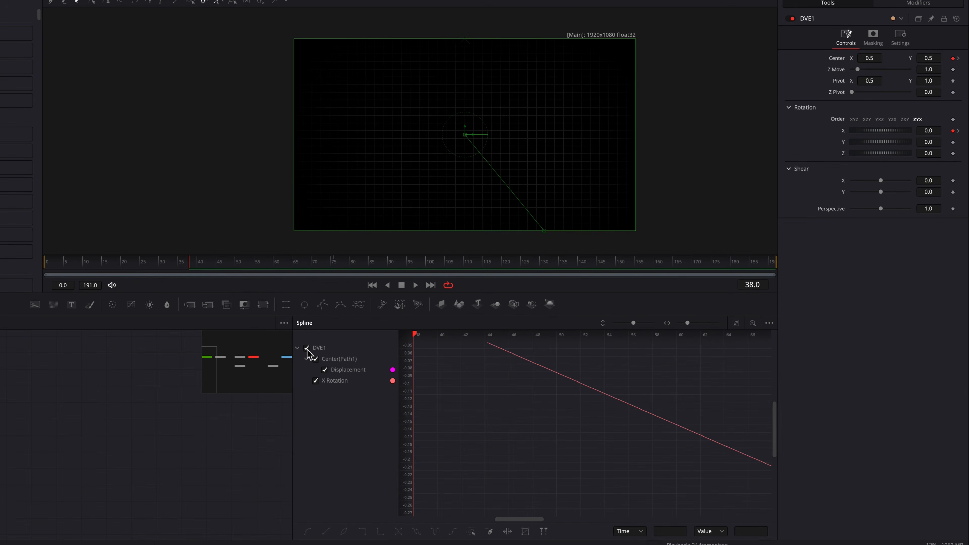
{"action": "left_click", "coordinate": [735, 323]}
{"action": "left_click_drag", "start_coordinate": [426, 346], "coordinate": [785, 519]}
{"action": "key", "text": "s"}
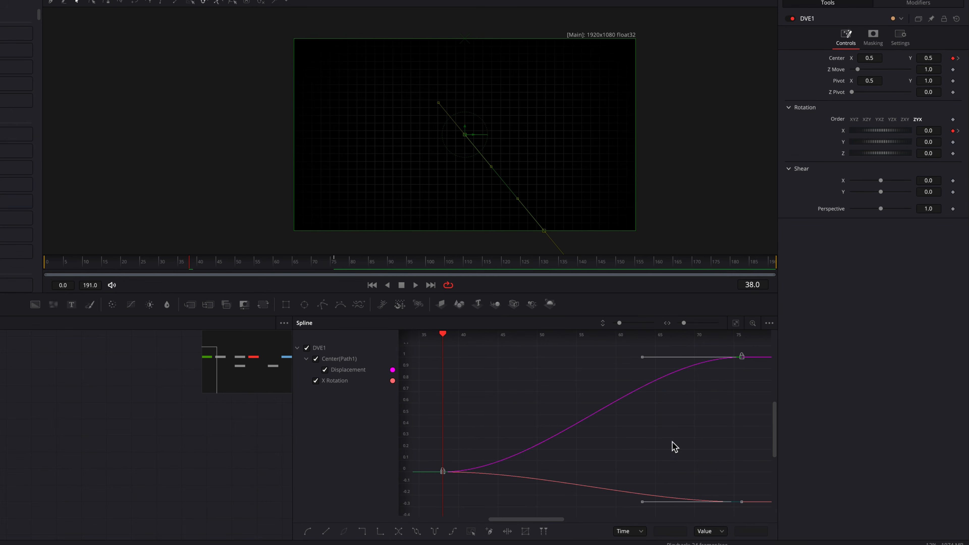
{"action": "key", "text": "ctrl+t"}
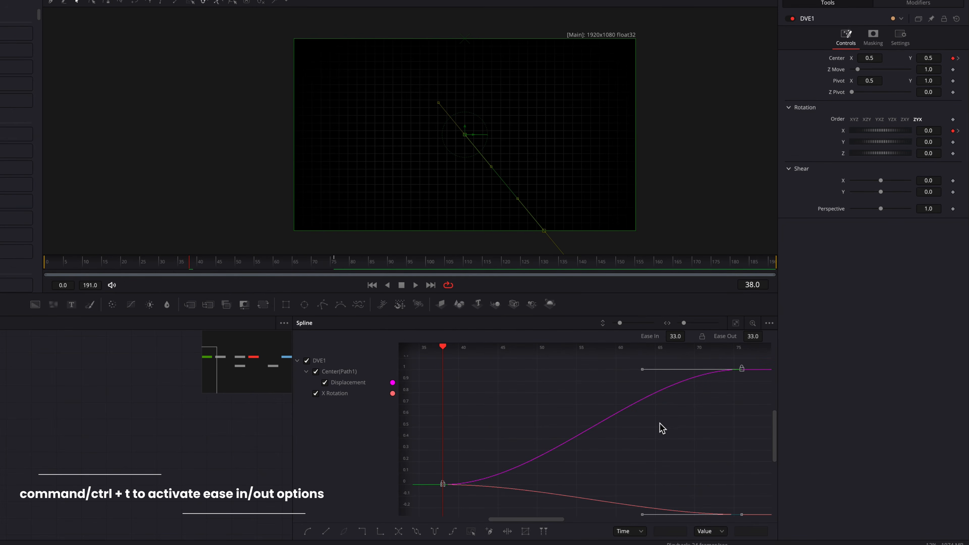
{"action": "left_click_drag", "start_coordinate": [676, 339], "coordinate": [688, 335]}
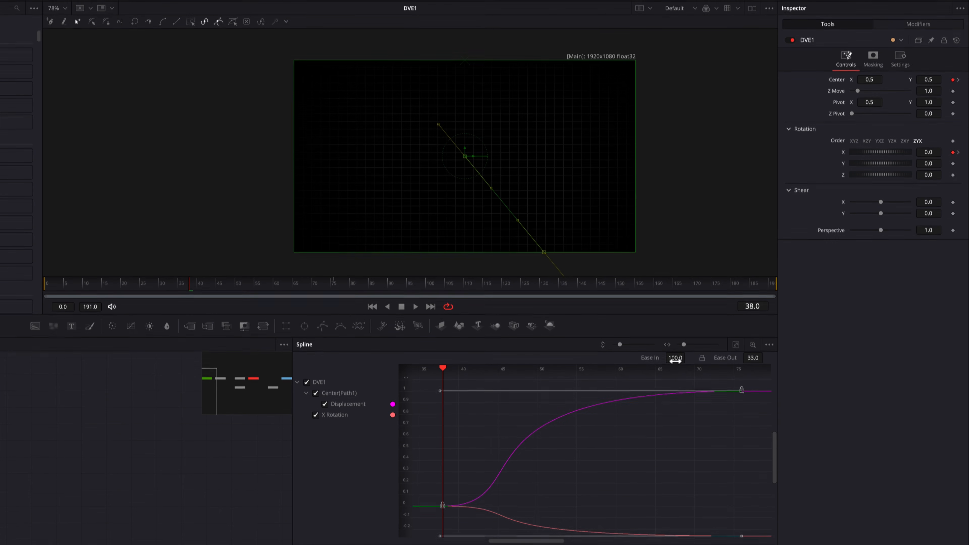
Close the Spline editor and play the animation back, returning to frame 38.
{"action": "left_click", "coordinate": [783, 1]}
{"action": "left_click", "coordinate": [623, 387]}
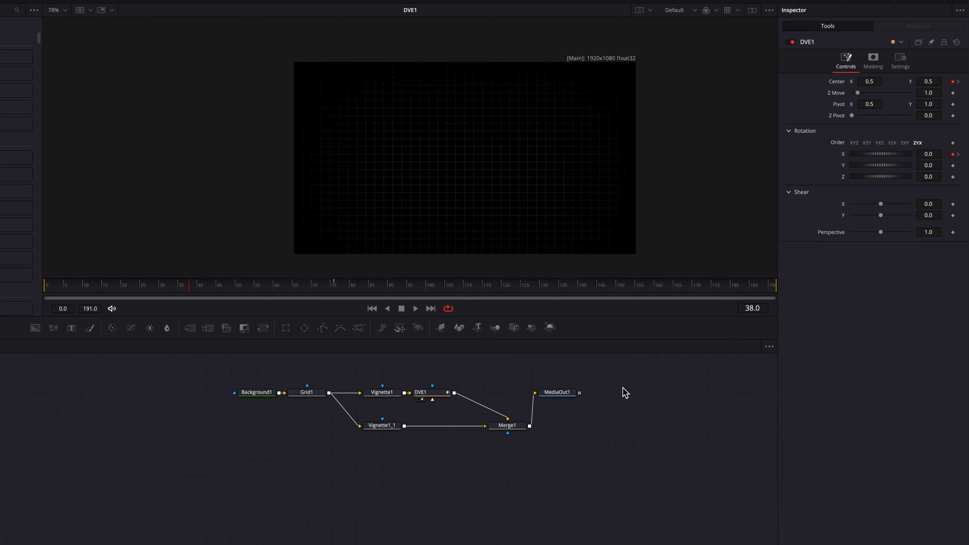
{"action": "key", "text": "space"}
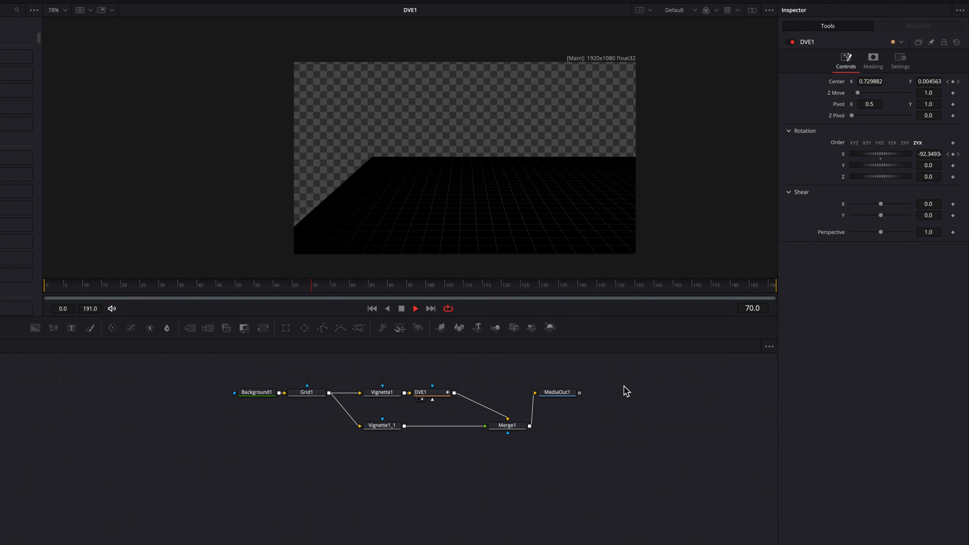
{"action": "left_click_drag", "start_coordinate": [250, 289], "coordinate": [191, 294]}
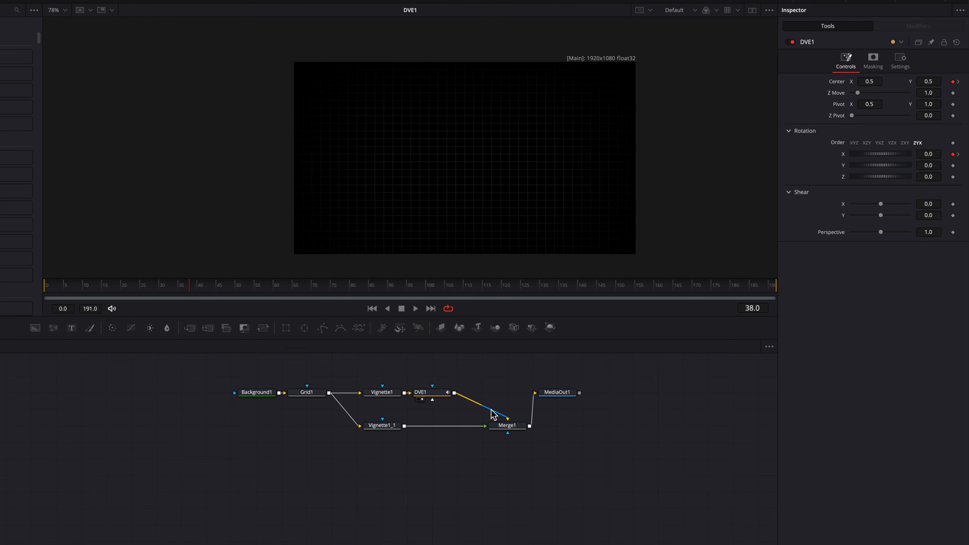
Insert a DVE node after Vignette1_1 and show DVE2 in the viewer.
{"action": "left_click", "coordinate": [389, 426]}
{"action": "key", "text": "shift+space"}
{"action": "type", "text": "dvv"}
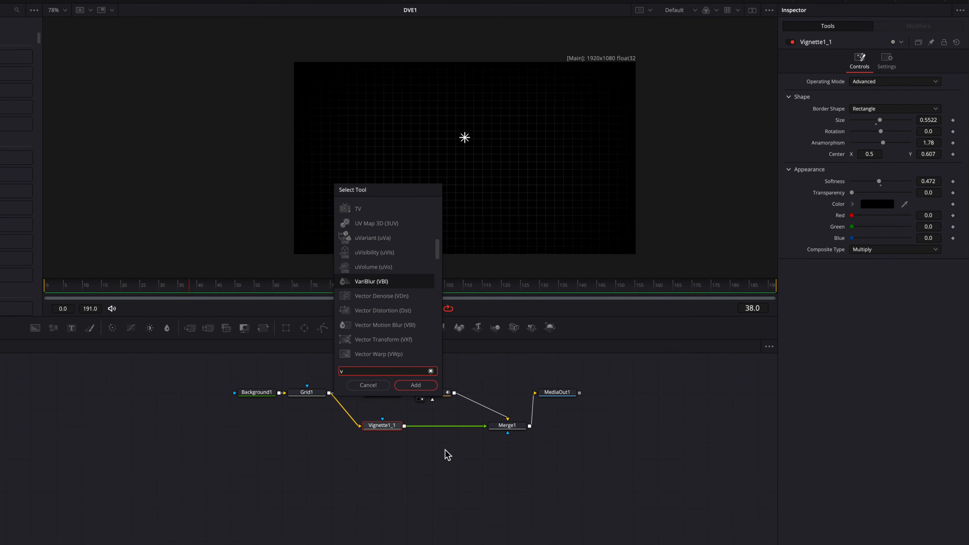
{"action": "key", "text": "BackSpace"}
{"action": "type", "text": "dv"}
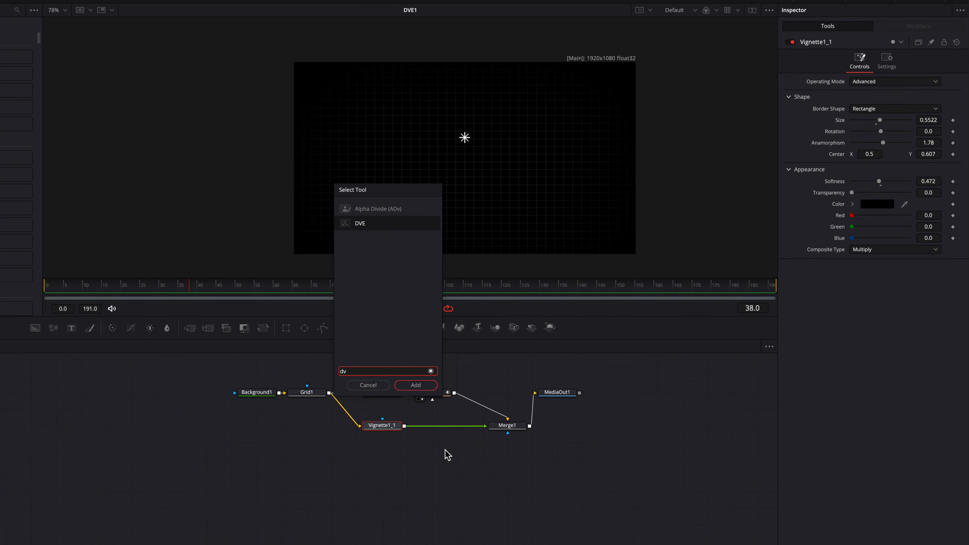
{"action": "key", "text": "Return"}
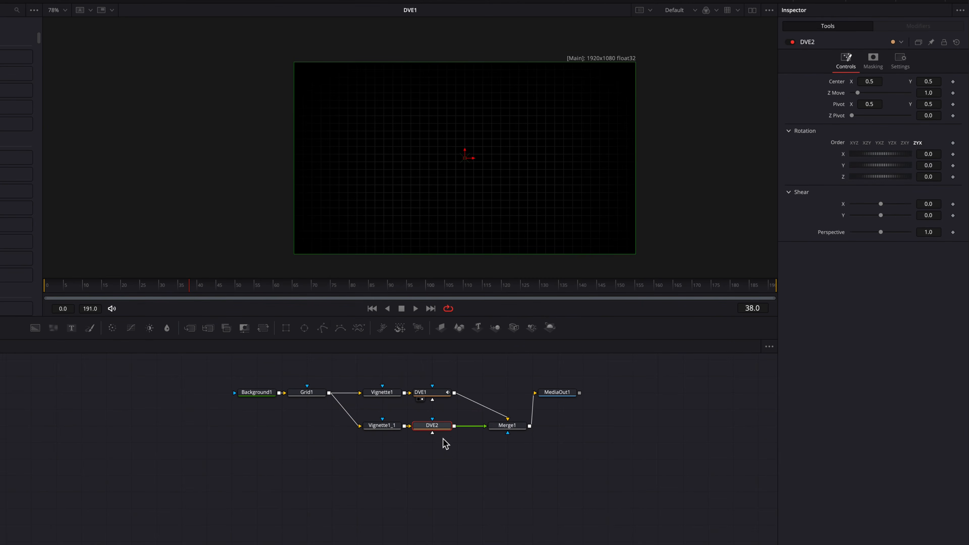
{"action": "key", "text": "2"}
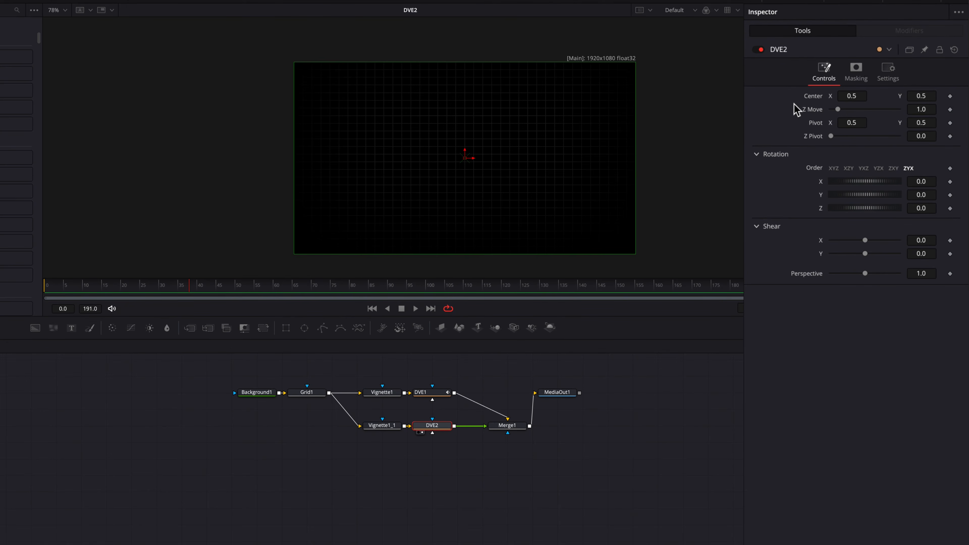
Give DVE2's Center the expression Point(DVE1.Center.X, DVE1.Center.Y+1).
{"action": "right_click", "coordinate": [818, 103]}
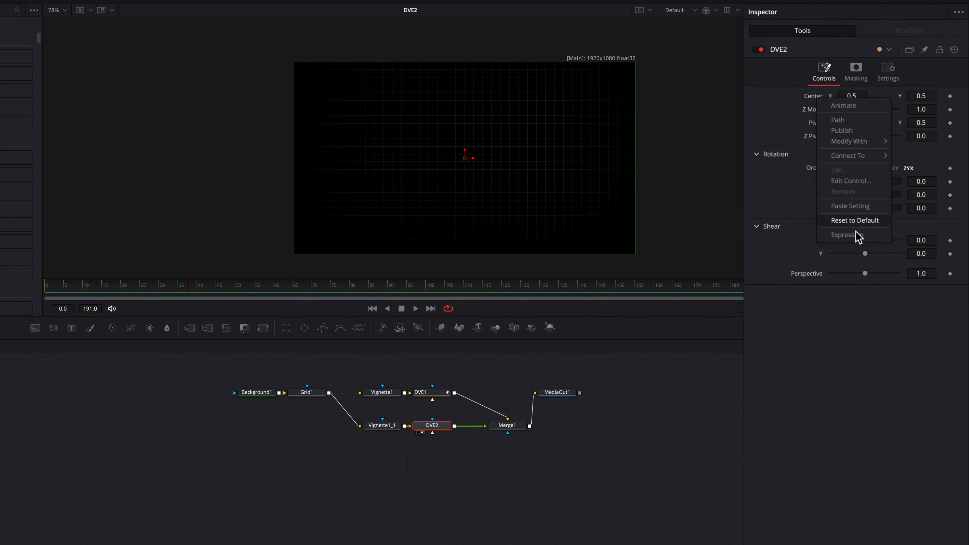
{"action": "left_click", "coordinate": [858, 234]}
{"action": "left_click", "coordinate": [867, 112]}
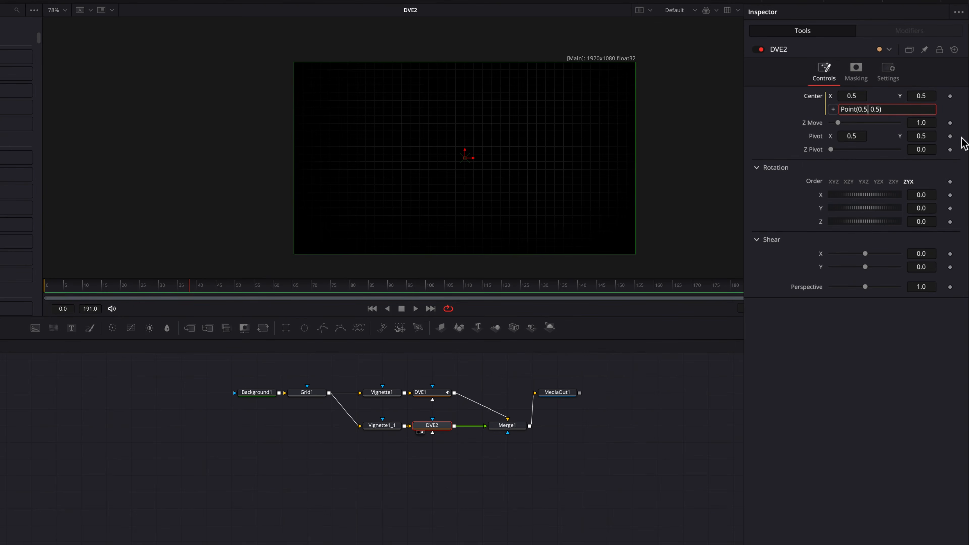
{"action": "key", "text": "BackSpace"}
{"action": "key", "text": "BackSpace"}
{"action": "key", "text": "BackSpace"}
{"action": "type", "text": "DVE1.Center.X, DVE1.Center.Y+1"}
{"action": "key", "text": "Tab"}
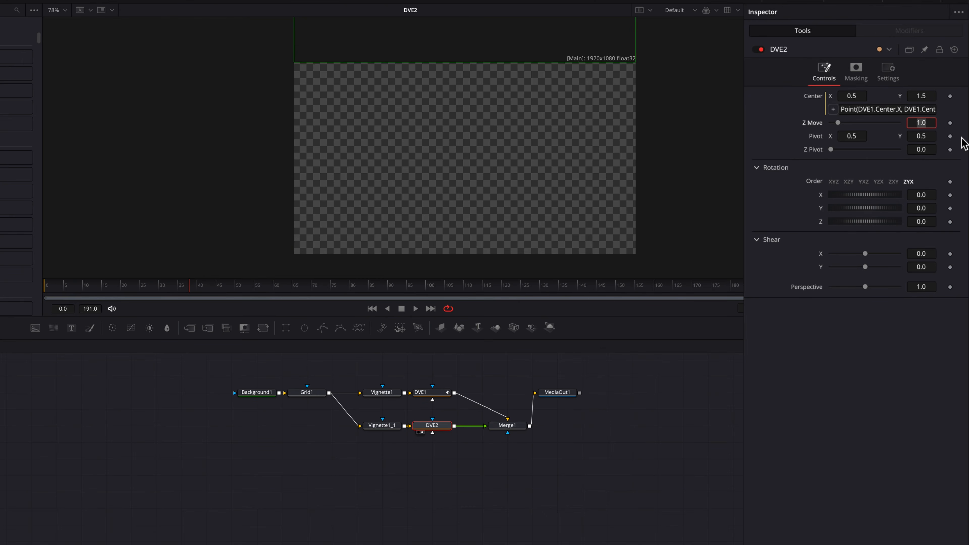
{"action": "left_click", "coordinate": [863, 357]}
Link DVE2's Z Move to DVE1.ZMove with an expression.
{"action": "right_click", "coordinate": [813, 125]}
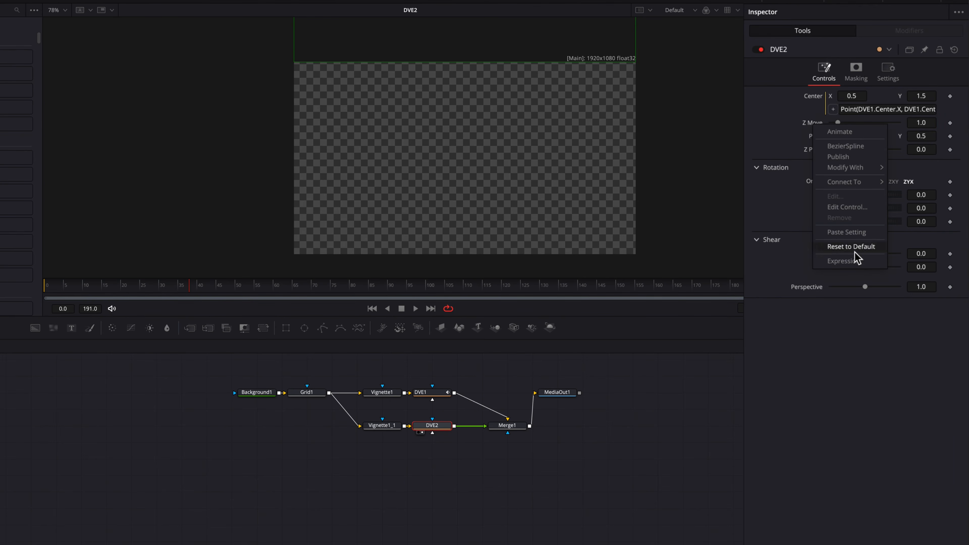
{"action": "left_click", "coordinate": [854, 262]}
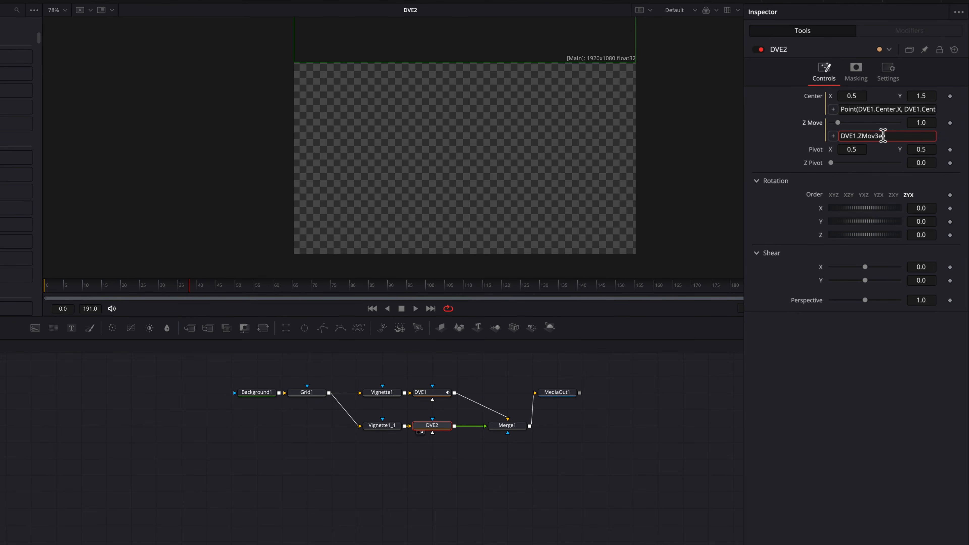
{"action": "key", "text": "Return"}
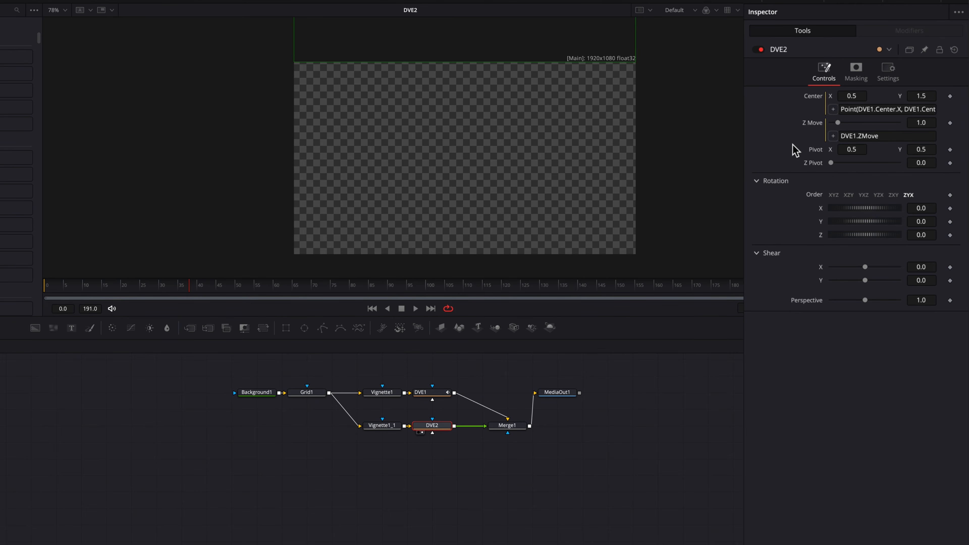
View Merge1, play the animation twice from frame 38, then select DVE2.
{"action": "left_click", "coordinate": [517, 426]}
{"action": "key", "text": "2"}
{"action": "key", "text": "space"}
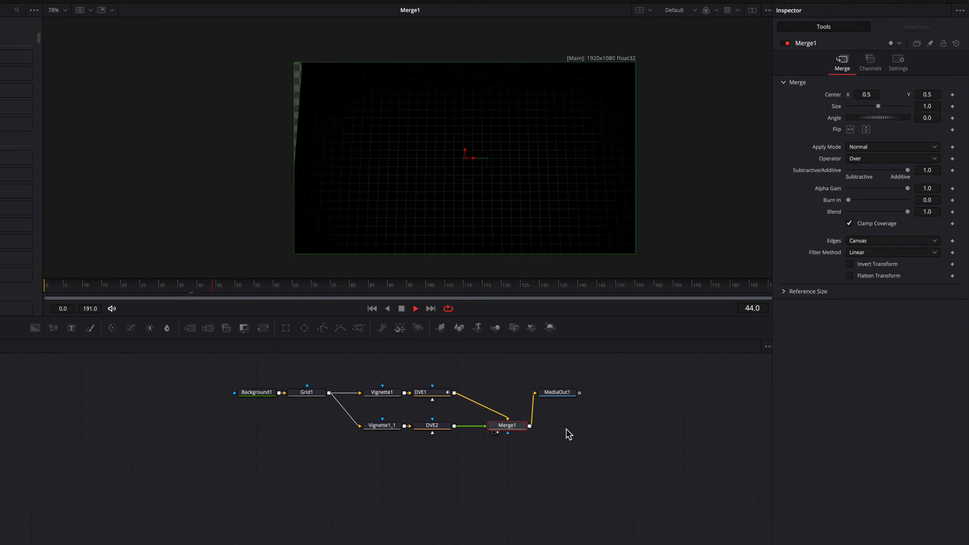
{"action": "key", "text": "space"}
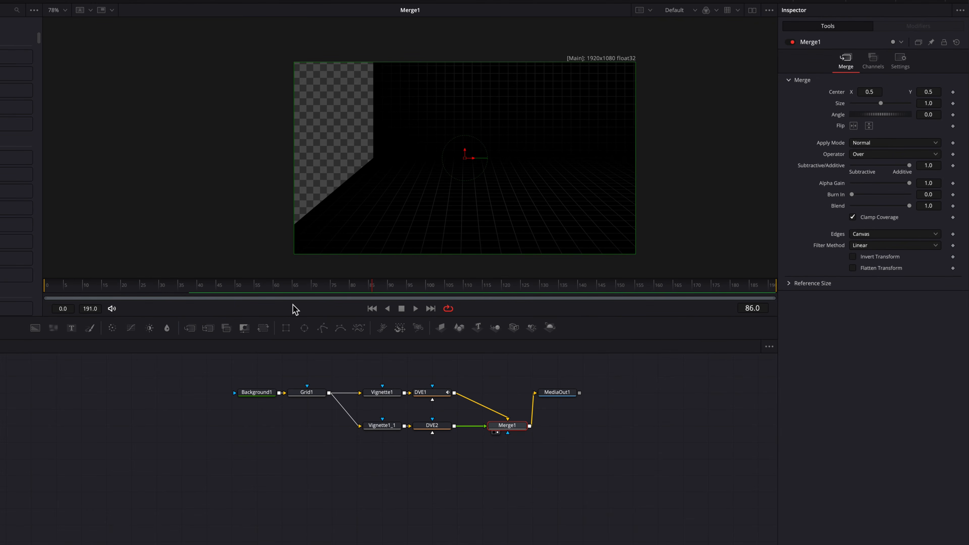
{"action": "left_click", "coordinate": [188, 288]}
{"action": "key", "text": "space"}
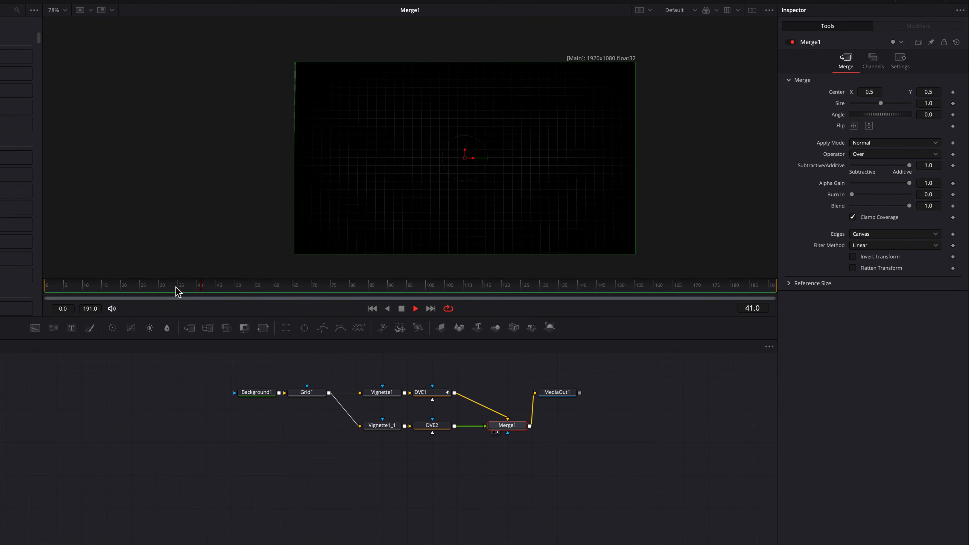
{"action": "key", "text": "space"}
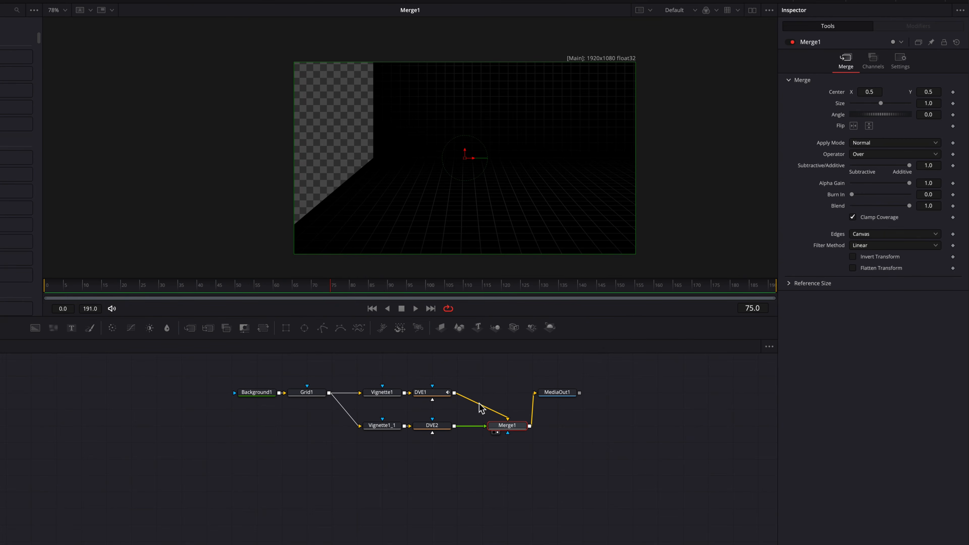
{"action": "left_click", "coordinate": [433, 425]}
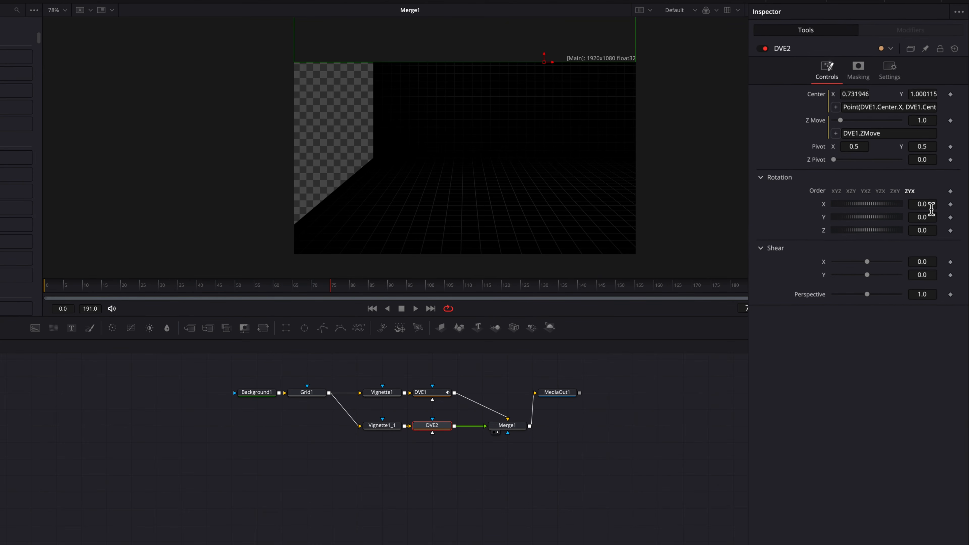
Tilt DVE2's plane on its X rotation and set its Pivot Y to 0.0.
{"action": "left_click_drag", "start_coordinate": [931, 213], "coordinate": [962, 213]}
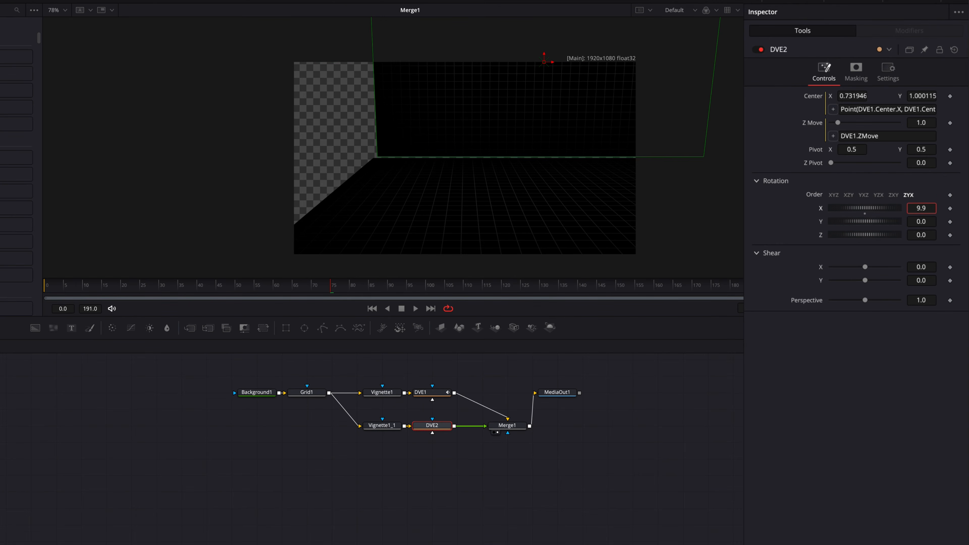
{"action": "left_click_drag", "start_coordinate": [921, 208], "coordinate": [900, 208]}
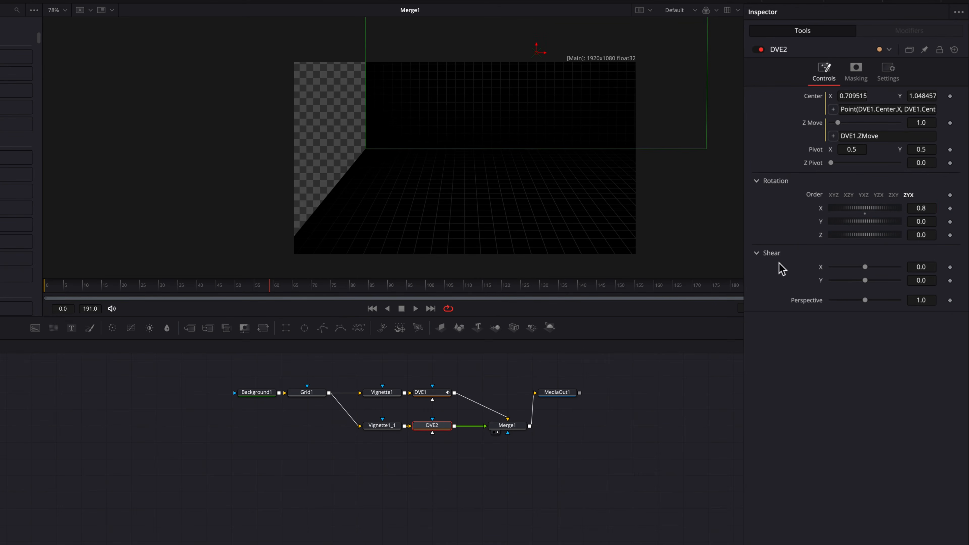
{"action": "left_click", "coordinate": [932, 153]}
{"action": "type", "text": "0"}
{"action": "key", "text": "Tab"}
Set the second grid's X rotation to 8.9, then rewind and play the result.
{"action": "left_click", "coordinate": [682, 428]}
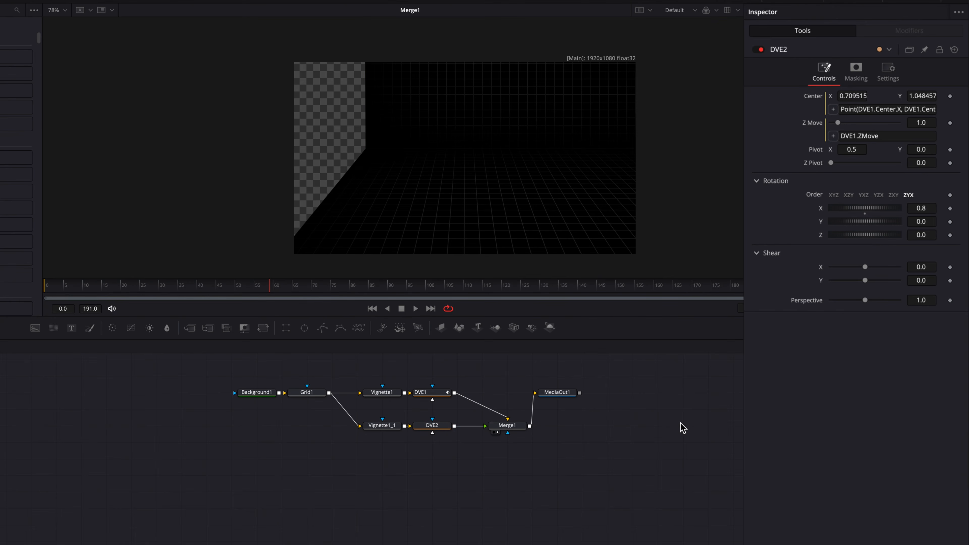
{"action": "left_click", "coordinate": [921, 208]}
{"action": "type", "text": "8.9"}
{"action": "key", "text": "Return"}
{"action": "mouse_move", "coordinate": [921, 208]}
{"action": "left_mouse_down"}
{"action": "mouse_move", "coordinate": [874, 208]}
{"action": "mouse_move", "coordinate": [931, 213]}
{"action": "left_mouse_up"}
{"action": "left_click_drag", "start_coordinate": [219, 291], "coordinate": [182, 290]}
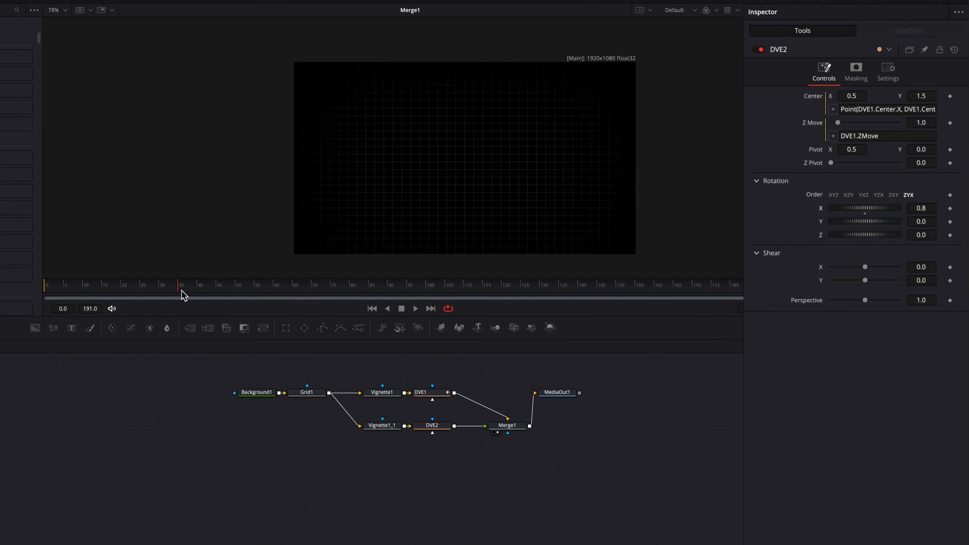
{"action": "key", "text": "space"}
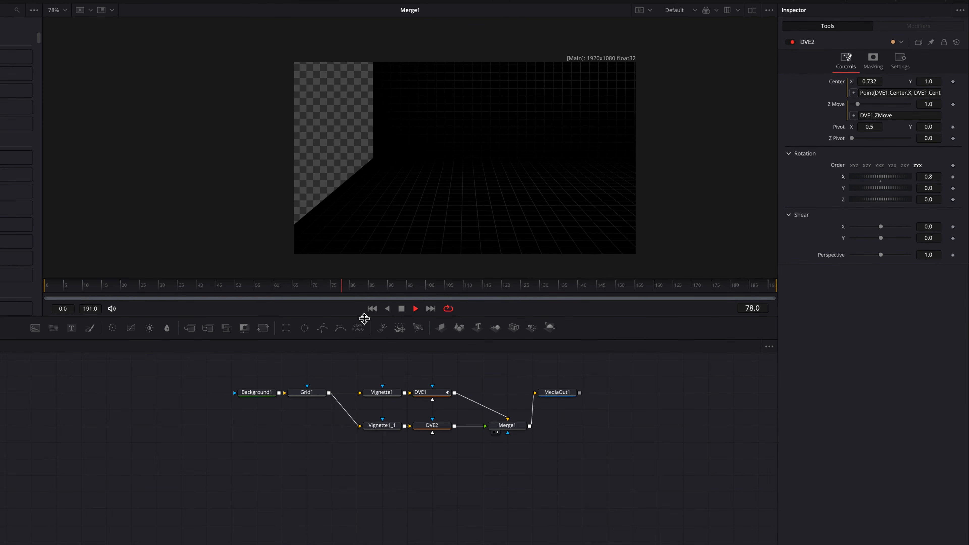
Shift the grid nodes left and insert a Text+ node merged between Vignette1 and DVE1.
{"action": "left_click_drag", "start_coordinate": [264, 374], "coordinate": [346, 427]}
{"action": "left_click", "coordinate": [356, 404]}
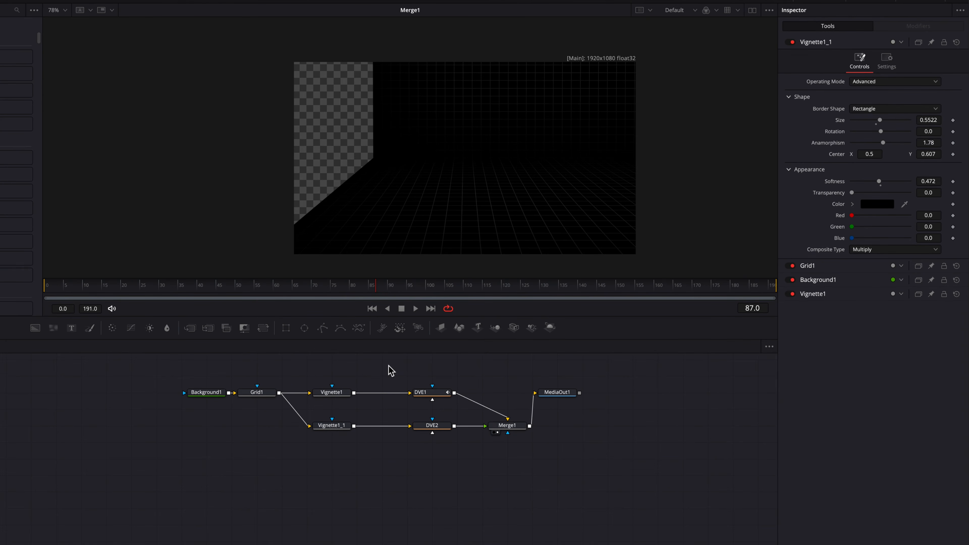
{"action": "left_click_drag", "start_coordinate": [72, 328], "coordinate": [360, 397]}
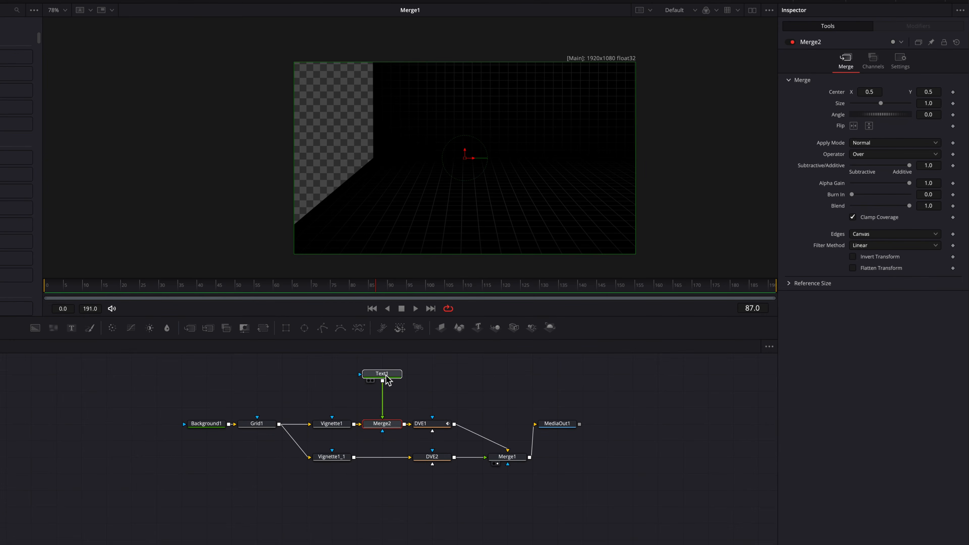
{"action": "left_click_drag", "start_coordinate": [254, 290], "coordinate": [98, 287]}
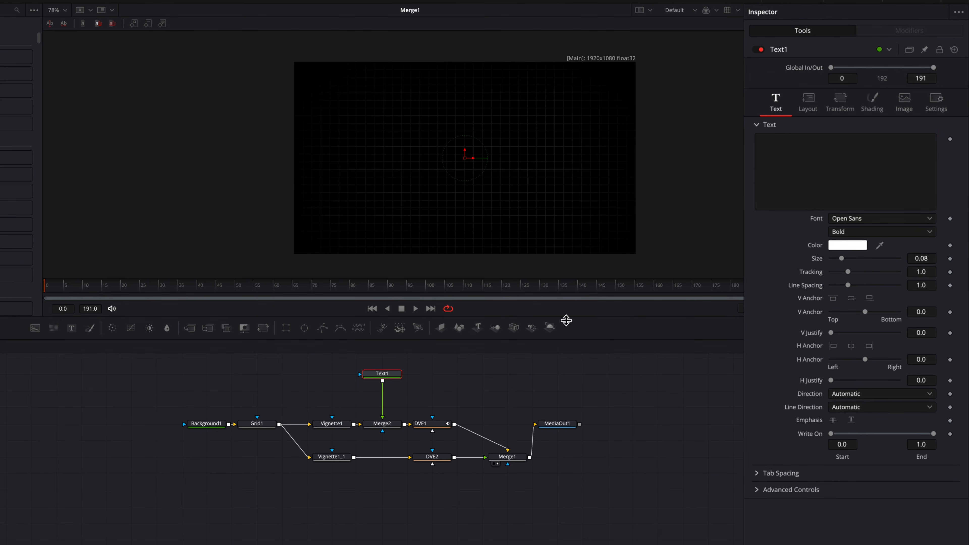
Enter '1 2 3' in Text1 at size 0.228, fit the viewer, and slide the text left.
{"action": "left_click", "coordinate": [865, 136]}
{"action": "type", "text": "1 2 3"}
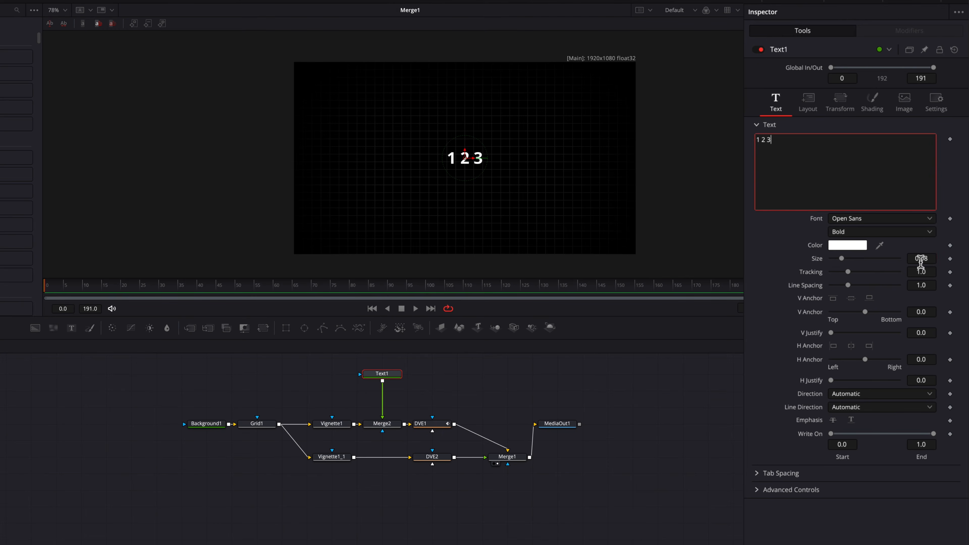
{"action": "left_click_drag", "start_coordinate": [921, 262], "coordinate": [965, 262]}
{"action": "key", "text": "super+f"}
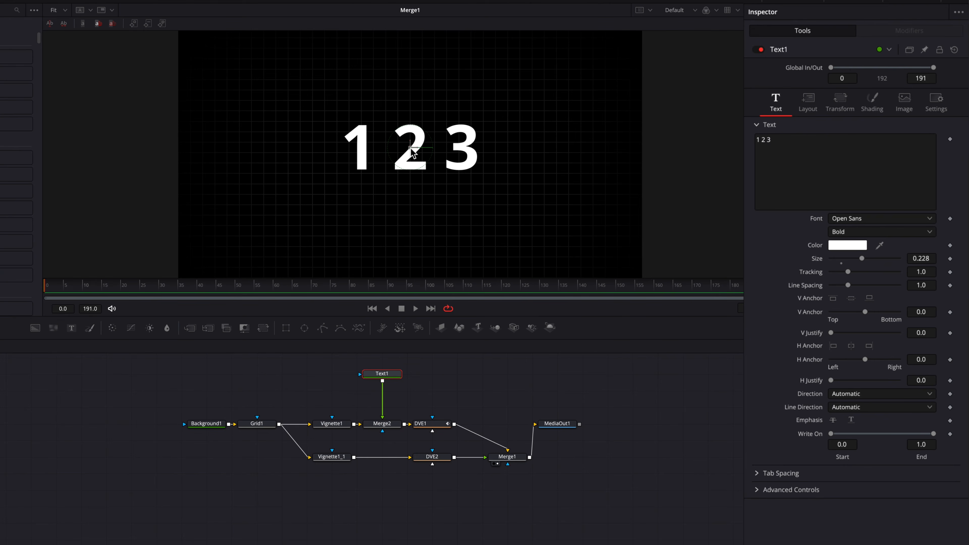
{"action": "left_click_drag", "start_coordinate": [418, 153], "coordinate": [315, 153]}
{"action": "left_click", "coordinate": [826, 146]}
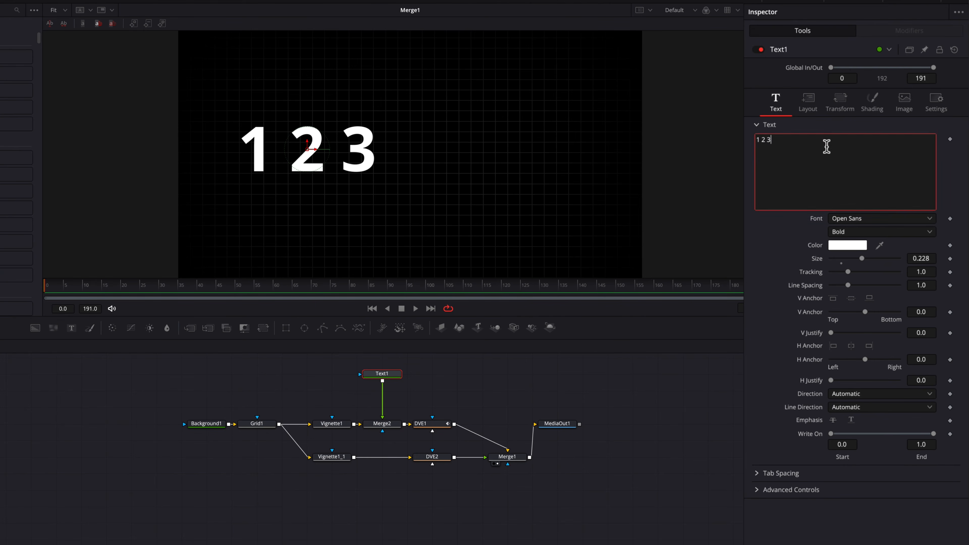
{"action": "right_click", "coordinate": [826, 146]}
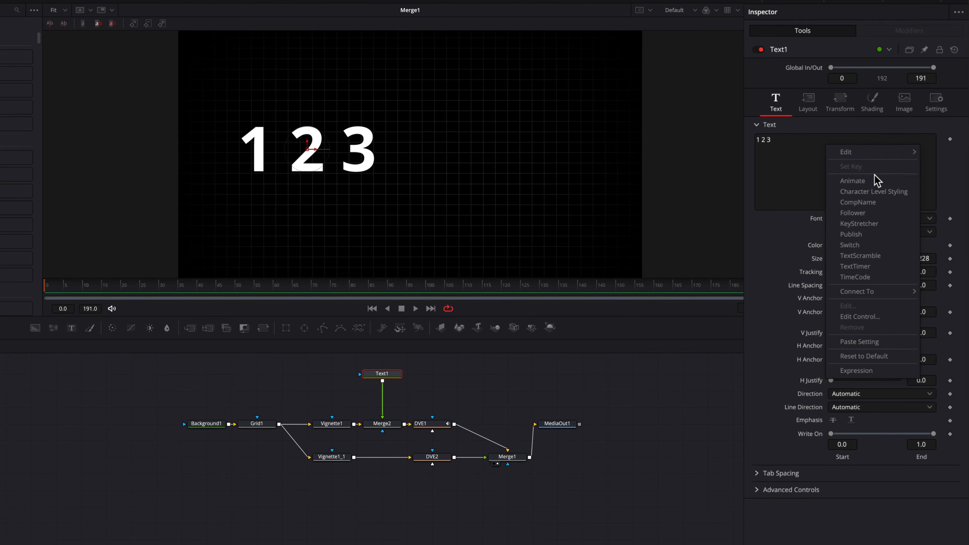
Add Character Level Styling, offsetting the 2 upward and the 3 right and slightly down.
{"action": "left_click", "coordinate": [889, 193]}
{"action": "left_click", "coordinate": [916, 34]}
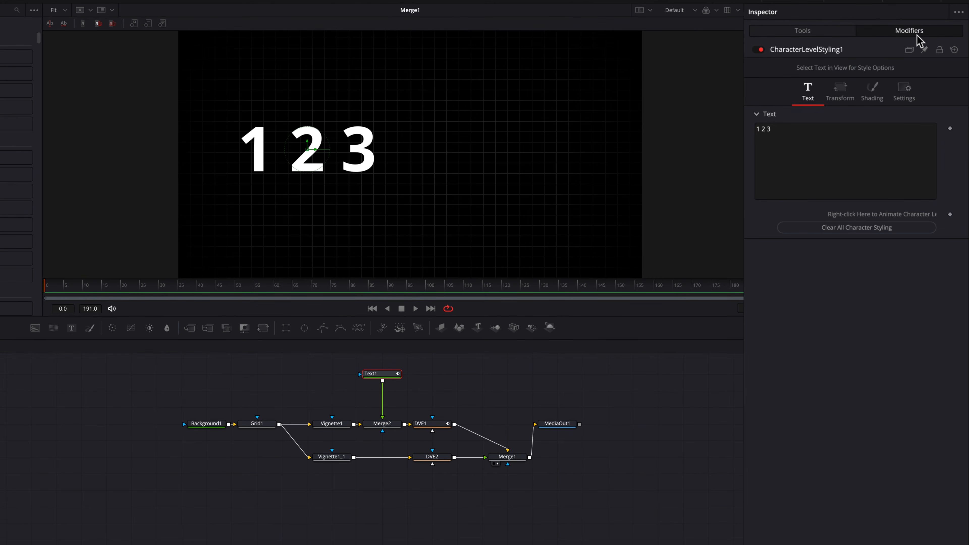
{"action": "left_click", "coordinate": [307, 114]}
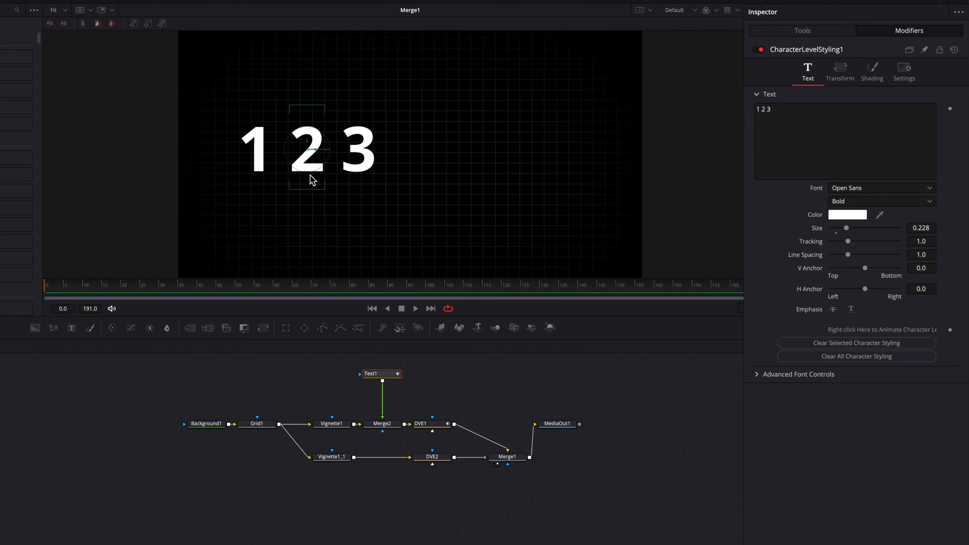
{"action": "left_click", "coordinate": [840, 73]}
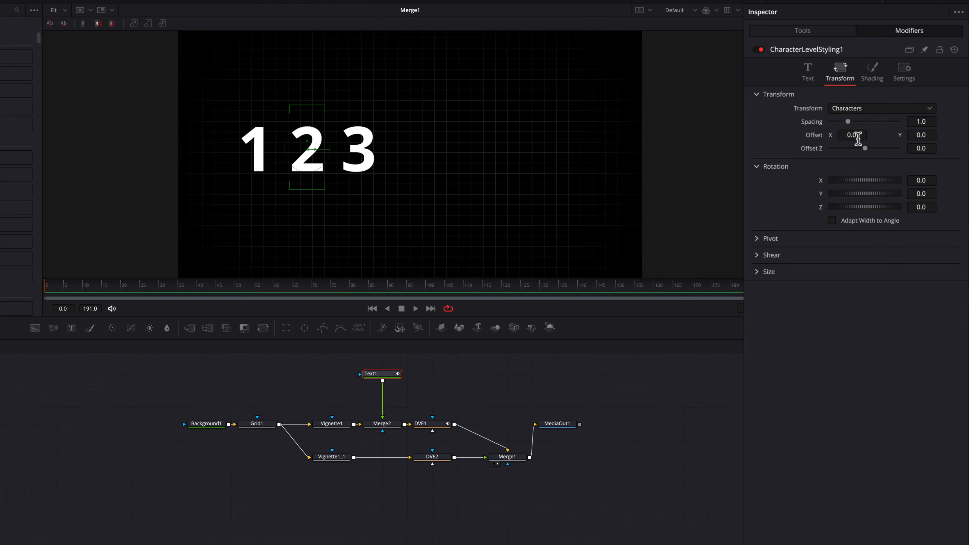
{"action": "left_click_drag", "start_coordinate": [857, 137], "coordinate": [860, 143]}
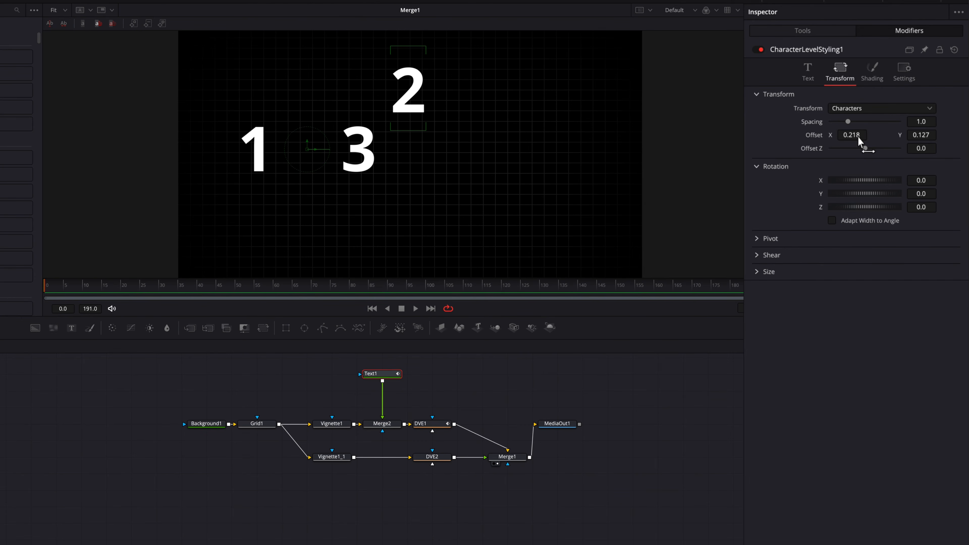
{"action": "left_click", "coordinate": [363, 179]}
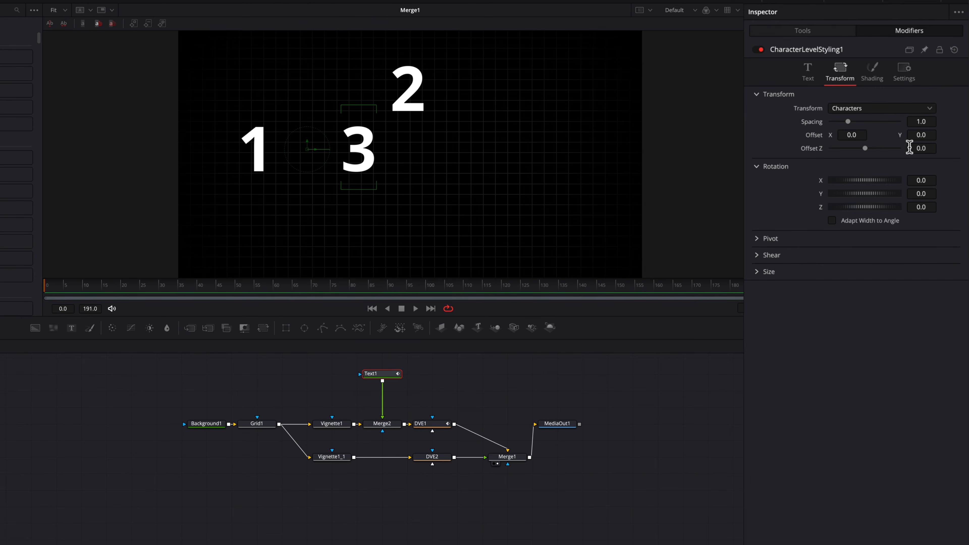
{"action": "left_click_drag", "start_coordinate": [851, 135], "coordinate": [921, 134]}
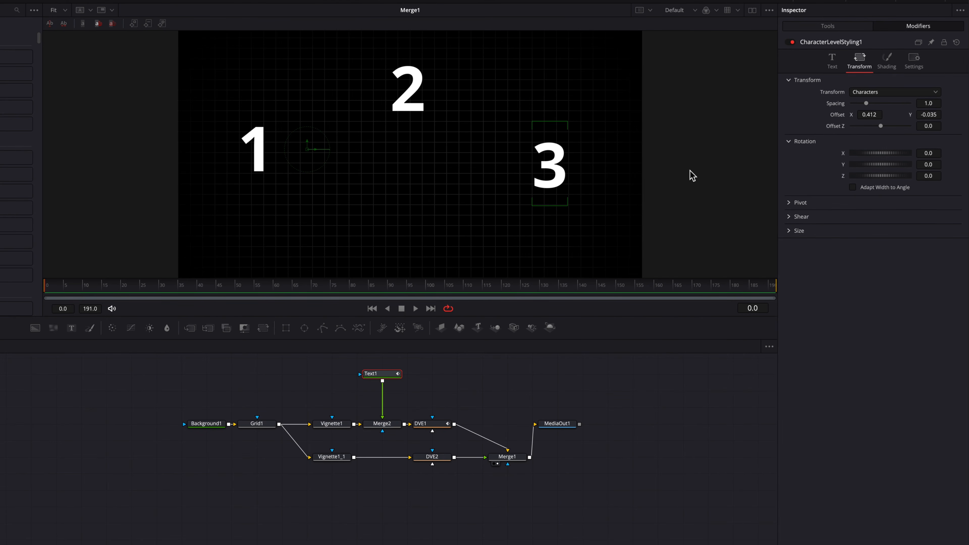
{"action": "left_click", "coordinate": [442, 375]}
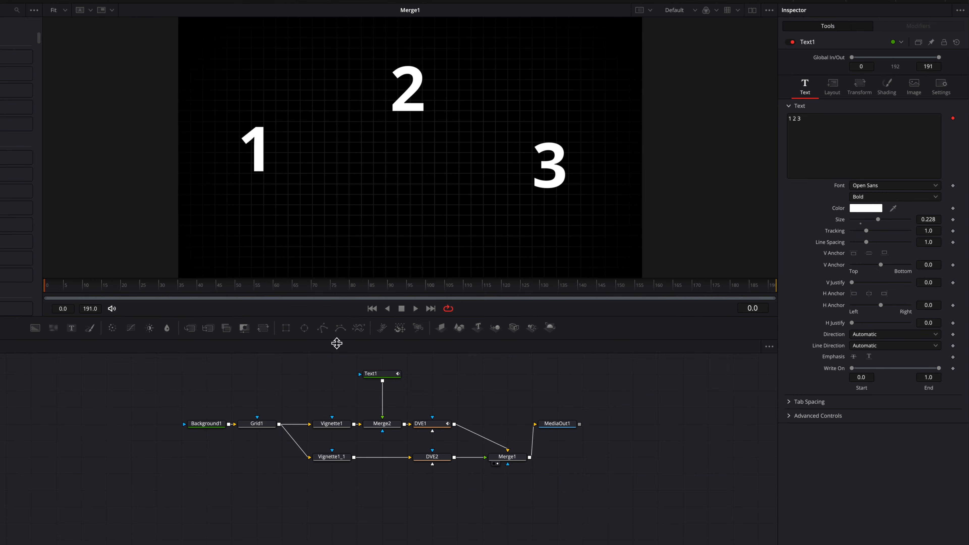
Add a Polygon mask and draw a slightly soft-edged rectangle around the 1.
{"action": "left_click_drag", "start_coordinate": [361, 329], "coordinate": [321, 375]}
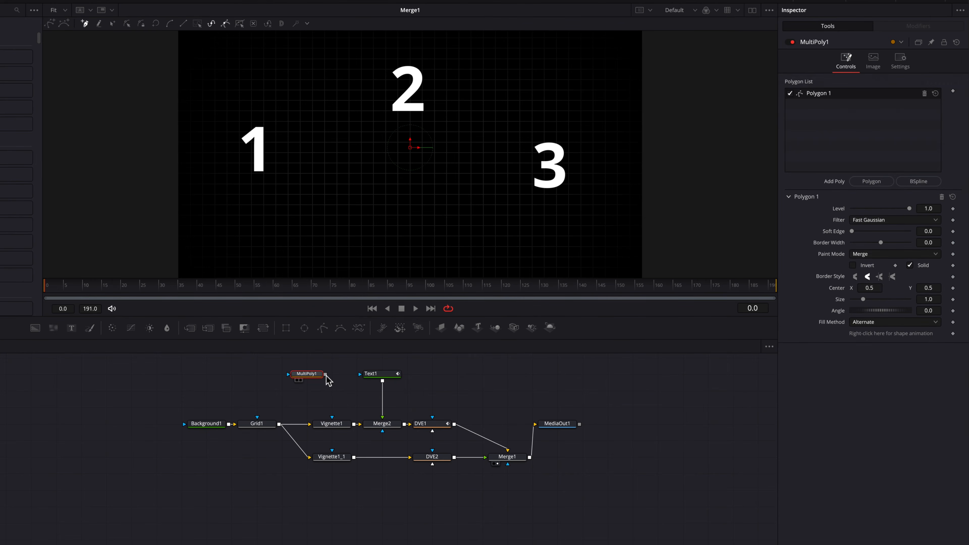
{"action": "left_click", "coordinate": [196, 108]}
{"action": "left_click", "coordinate": [194, 179]}
{"action": "left_click", "coordinate": [321, 179]}
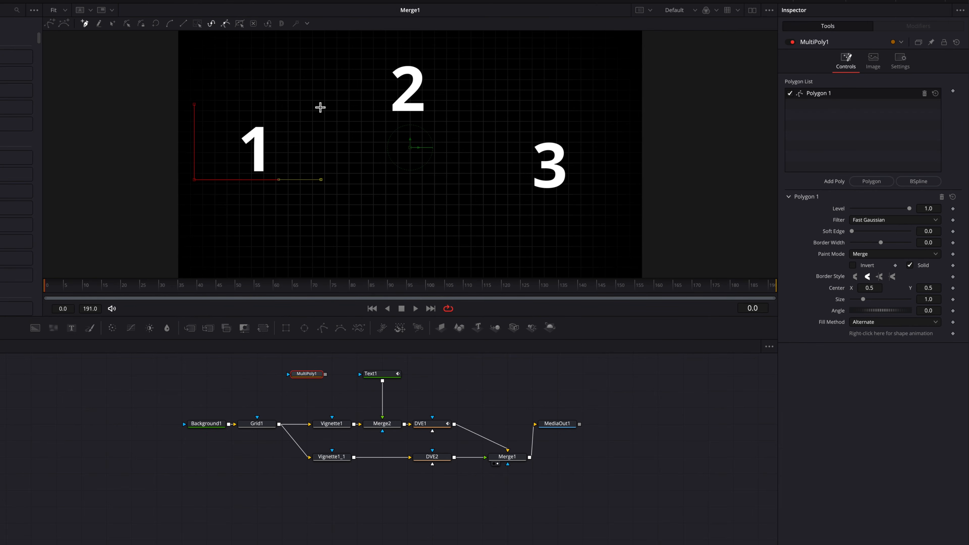
{"action": "left_click", "coordinate": [196, 105]}
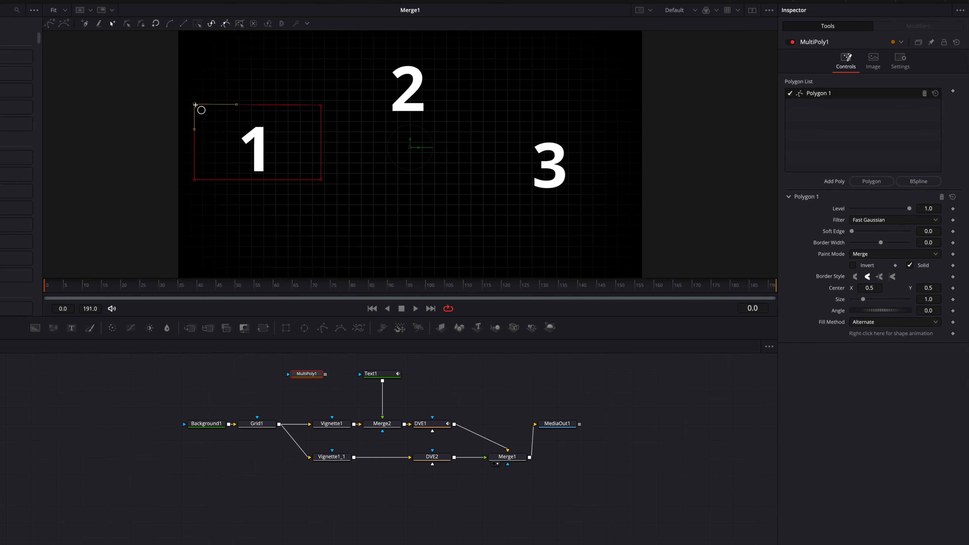
{"action": "left_click", "coordinate": [321, 104]}
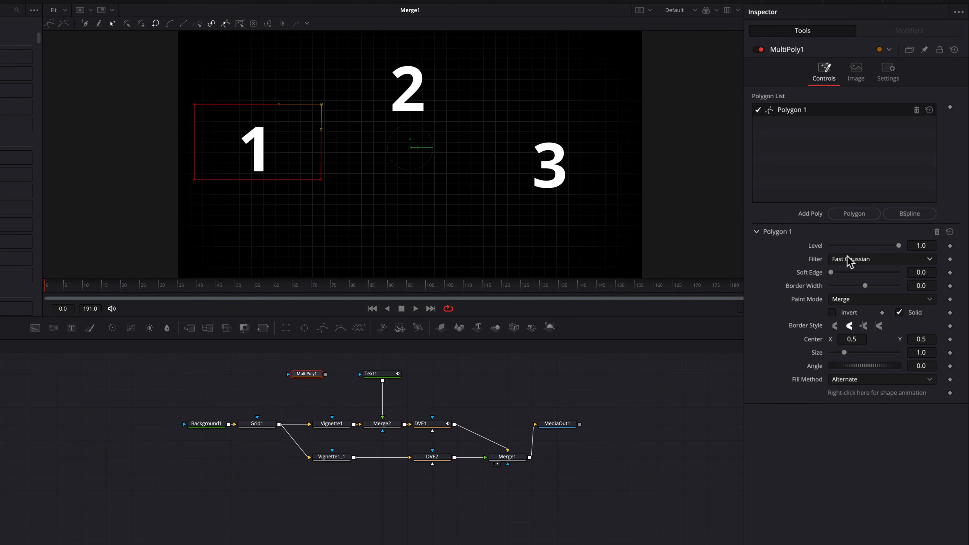
{"action": "left_click_drag", "start_coordinate": [919, 270], "coordinate": [925, 271]}
Duplicate the rectangle twice, place the copies around the 2 and 3, and wire the mask into Text1.
{"action": "right_click", "coordinate": [812, 114]}
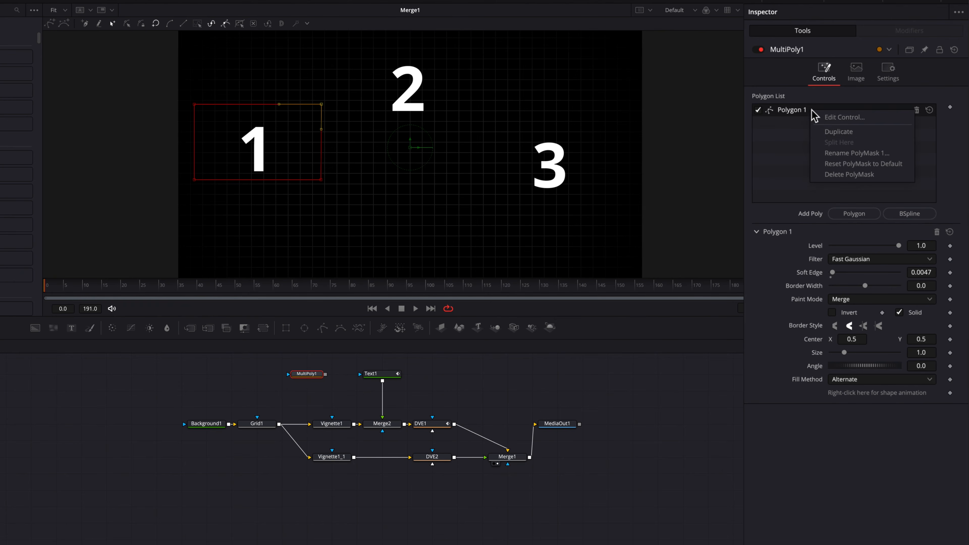
{"action": "left_click", "coordinate": [855, 134]}
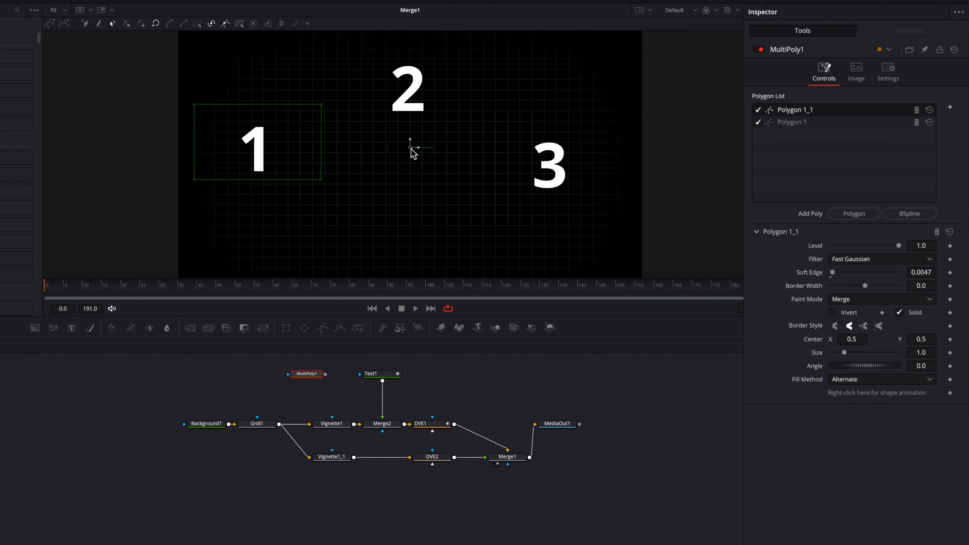
{"action": "left_click_drag", "start_coordinate": [412, 152], "coordinate": [568, 91]}
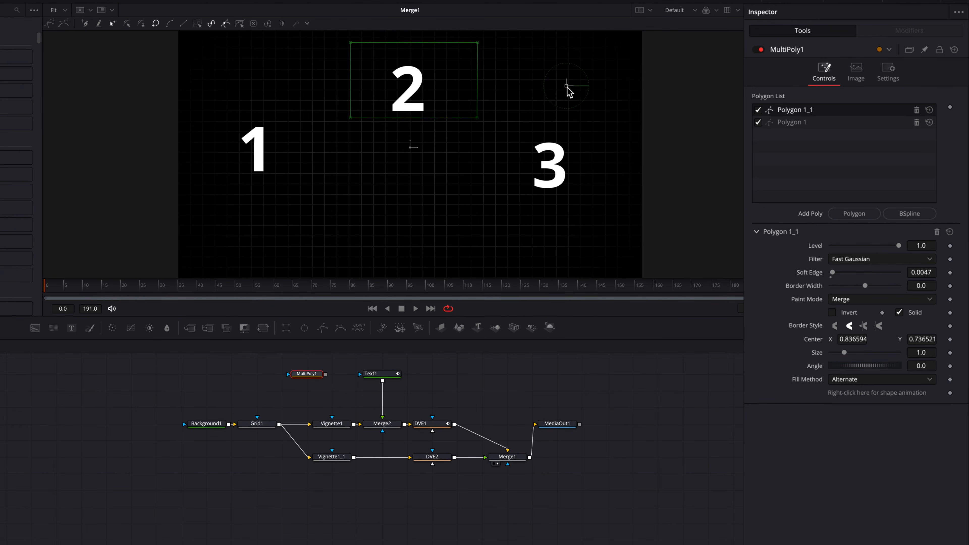
{"action": "right_click", "coordinate": [823, 110]}
{"action": "left_click", "coordinate": [850, 130]}
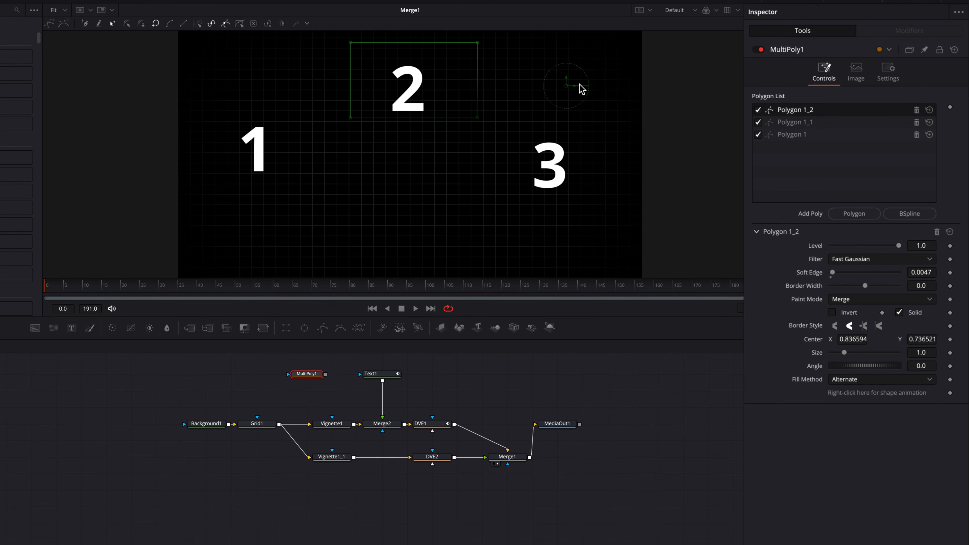
{"action": "left_click_drag", "start_coordinate": [566, 85], "coordinate": [698, 163]}
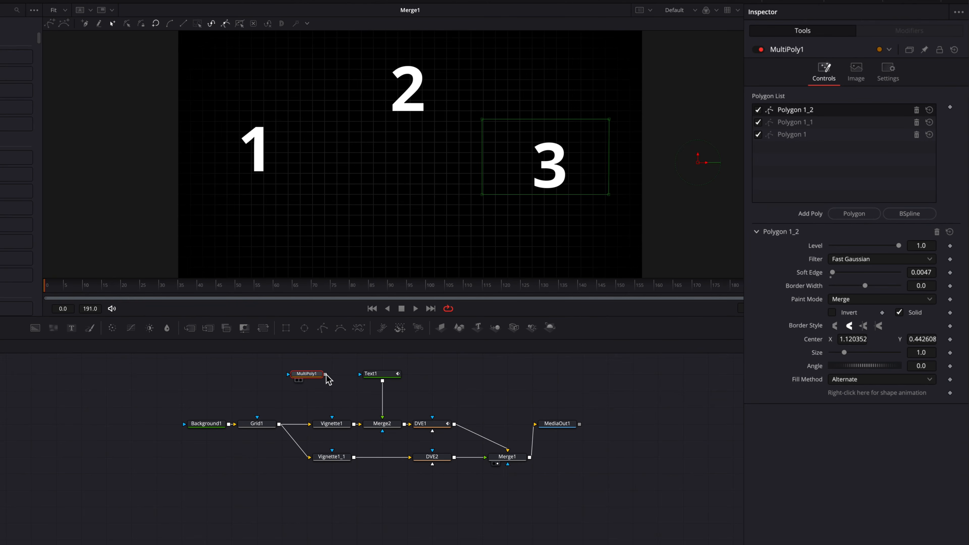
{"action": "left_click_drag", "start_coordinate": [324, 374], "coordinate": [361, 376]}
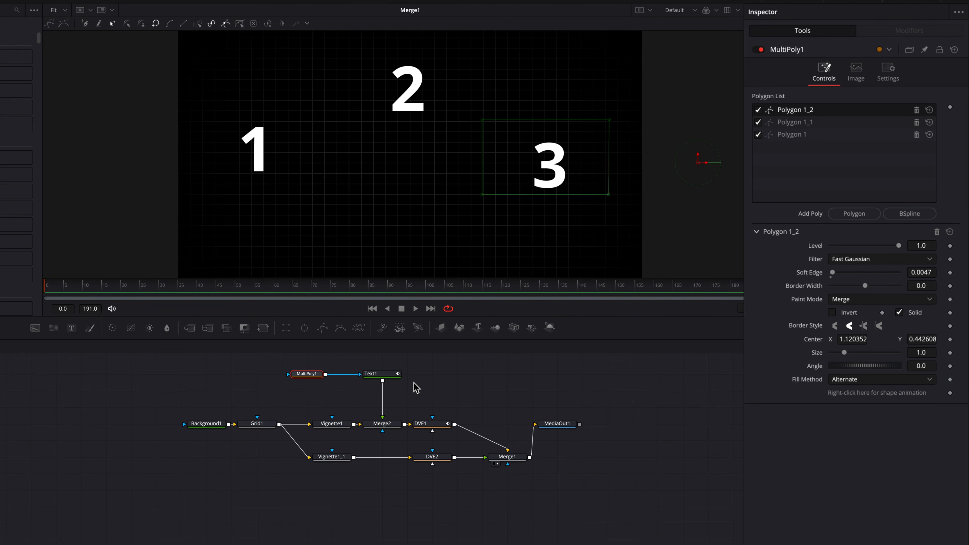
{"action": "left_click", "coordinate": [389, 376]}
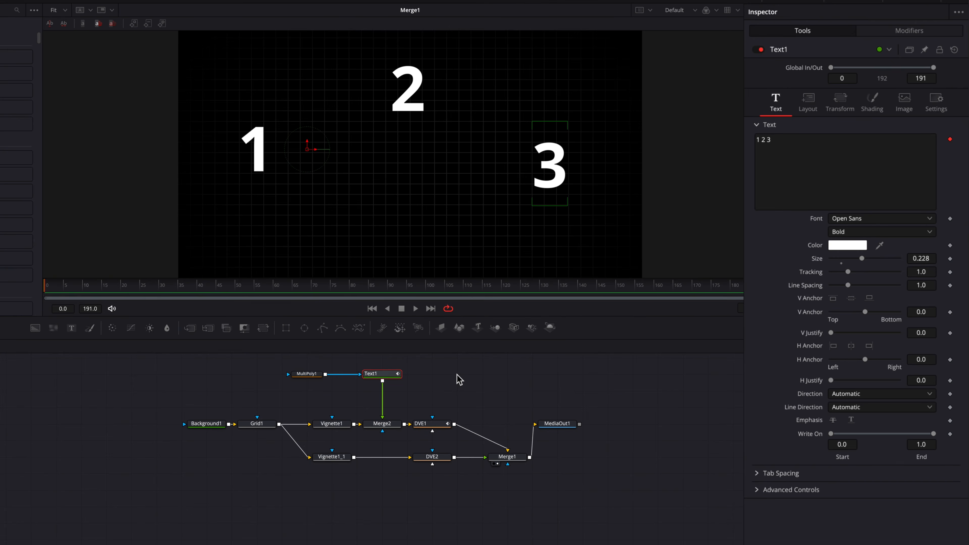
Switch Text1's transform to line mode and keyframe the line offset, pushing the digits down out of frame.
{"action": "left_click", "coordinate": [843, 108]}
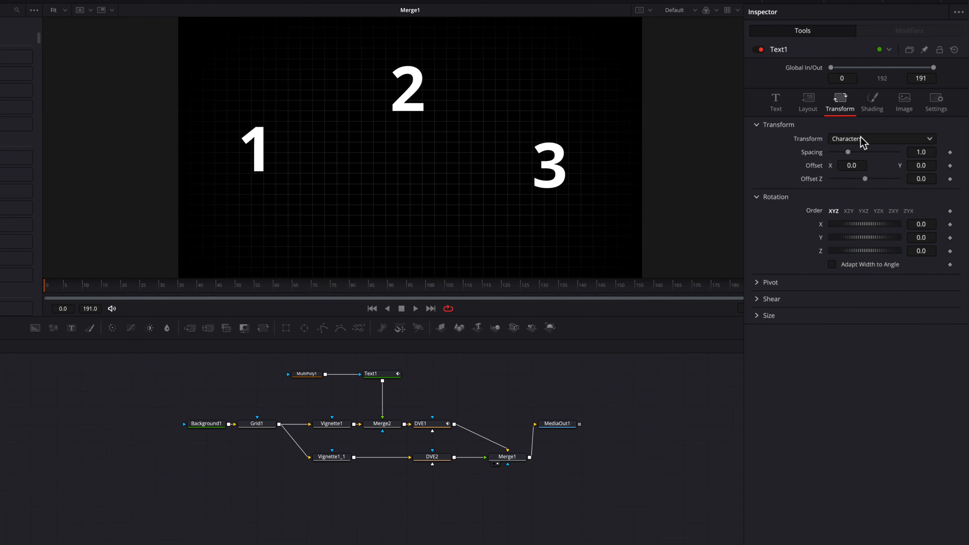
{"action": "left_click", "coordinate": [863, 139]}
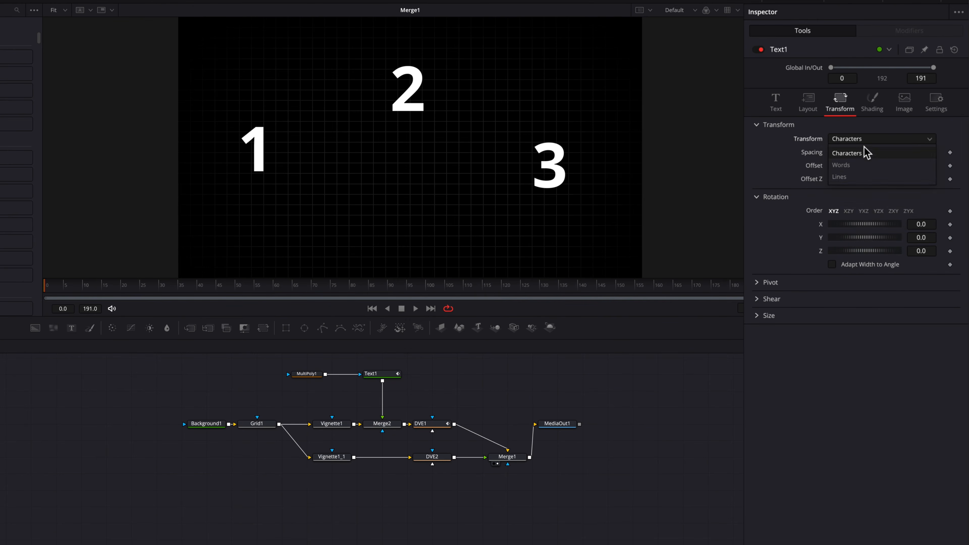
{"action": "left_click", "coordinate": [864, 178]}
{"action": "mouse_move", "coordinate": [930, 166]}
{"action": "left_mouse_down"}
{"action": "mouse_move", "coordinate": [900, 166]}
{"action": "mouse_move", "coordinate": [927, 166]}
{"action": "mouse_move", "coordinate": [914, 166]}
{"action": "left_mouse_up"}
{"action": "double_click", "coordinate": [811, 166]}
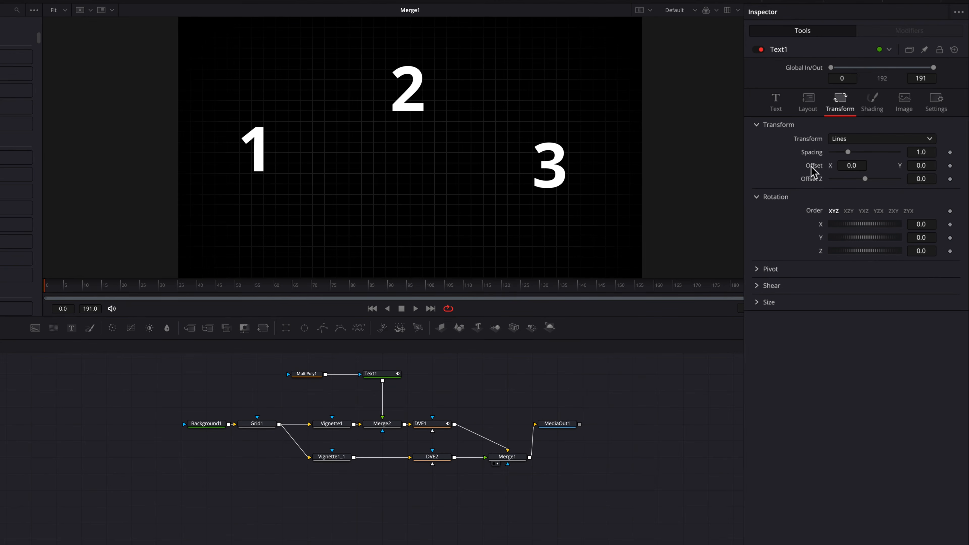
{"action": "left_click", "coordinate": [949, 166]}
{"action": "mouse_move", "coordinate": [927, 167]}
{"action": "left_mouse_down"}
{"action": "mouse_move", "coordinate": [908, 166]}
{"action": "mouse_move", "coordinate": [928, 166]}
{"action": "left_mouse_up"}
At frame 30, key the line offset Y to 0 and view Text1's curves in the Spline editor.
{"action": "left_click", "coordinate": [147, 289]}
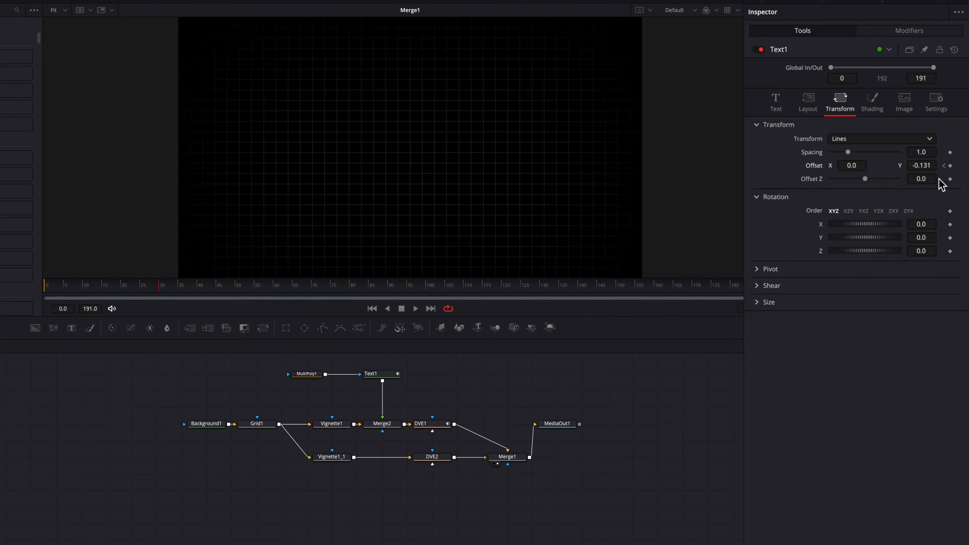
{"action": "left_click", "coordinate": [925, 165]}
{"action": "type", "text": "0"}
{"action": "key", "text": "Tab"}
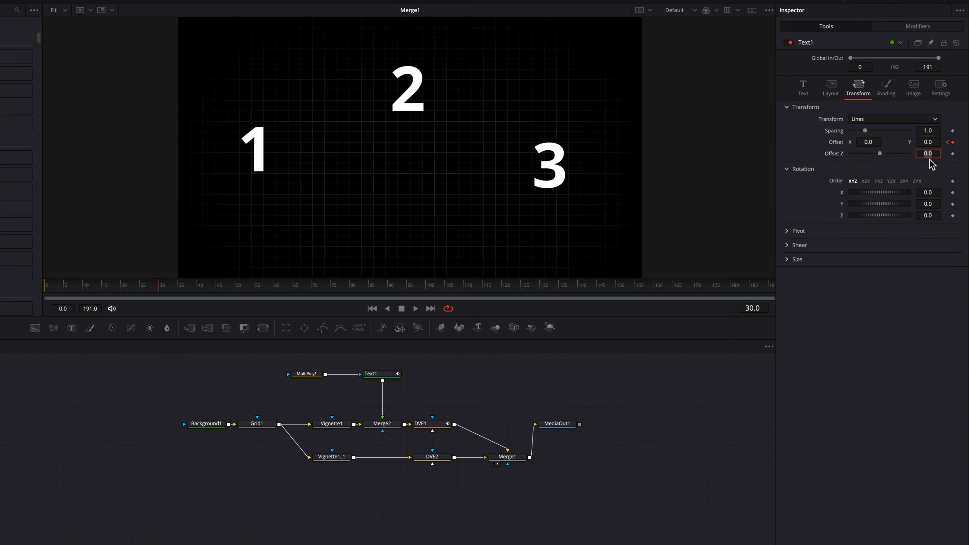
{"action": "left_click", "coordinate": [786, 1]}
{"action": "scroll", "coordinate": [249, 456], "scroll_direction": "up", "scroll_amount": 3}
{"action": "scroll", "coordinate": [249, 456], "scroll_direction": "right", "scroll_amount": 5}
{"action": "left_click", "coordinate": [278, 423]}
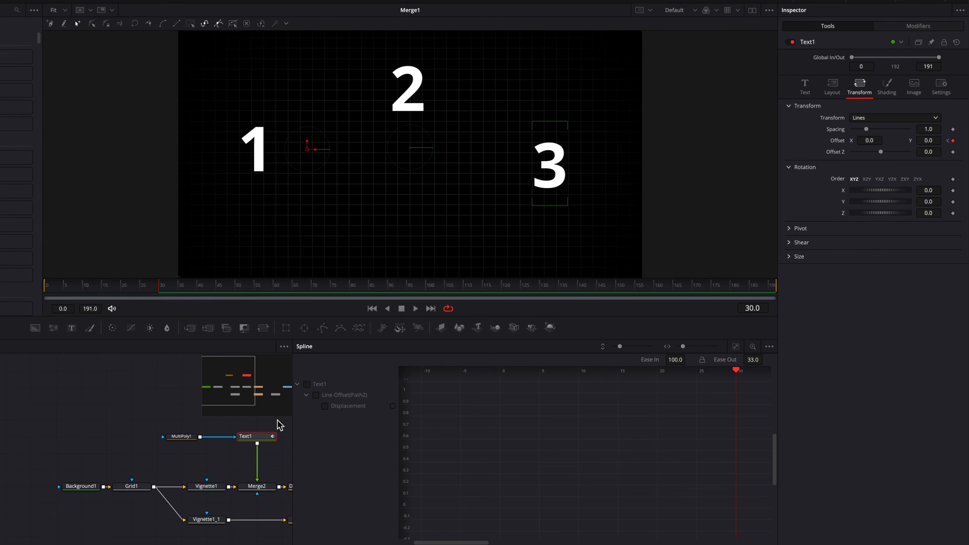
Smooth both Displacement keyframes and raise Ease In to 100, keeping Ease Out at 33.
{"action": "left_click", "coordinate": [353, 399]}
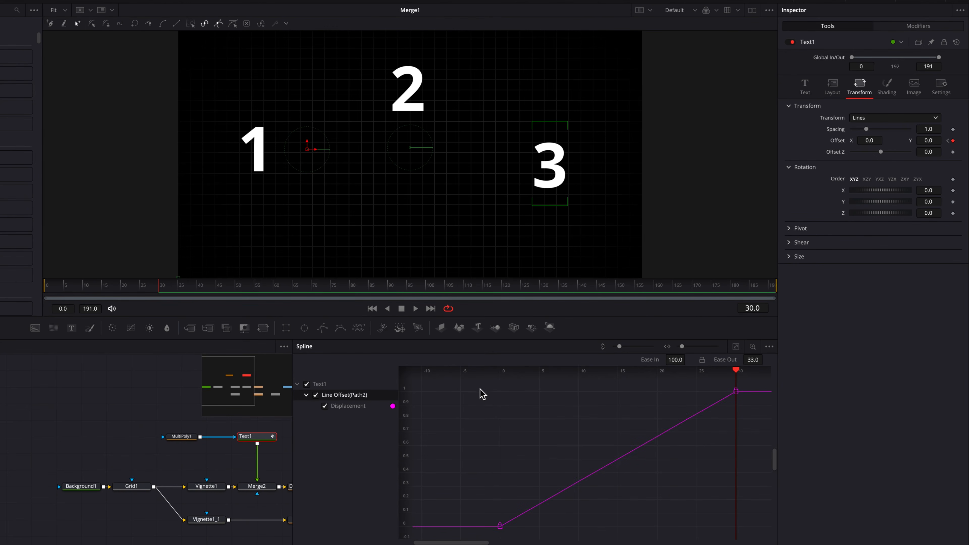
{"action": "left_click_drag", "start_coordinate": [466, 384], "coordinate": [796, 534]}
{"action": "key", "text": "s"}
{"action": "left_click_drag", "start_coordinate": [674, 360], "coordinate": [690, 360]}
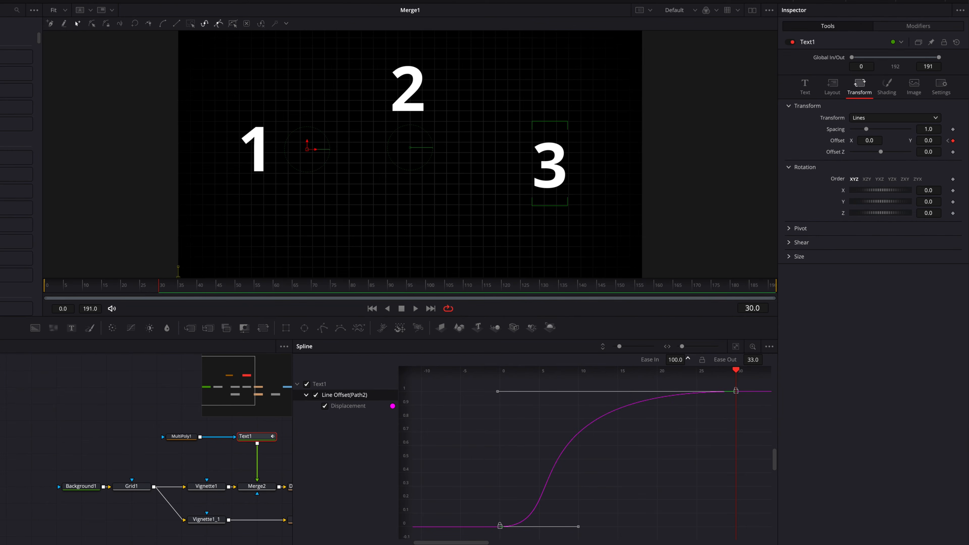
{"action": "left_click", "coordinate": [778, 1]}
Rewind and play back the rising digits, then return to frame 30.
{"action": "scroll", "coordinate": [474, 416], "scroll_direction": "left", "scroll_amount": 4}
{"action": "scroll", "coordinate": [477, 416], "scroll_direction": "down", "scroll_amount": 2}
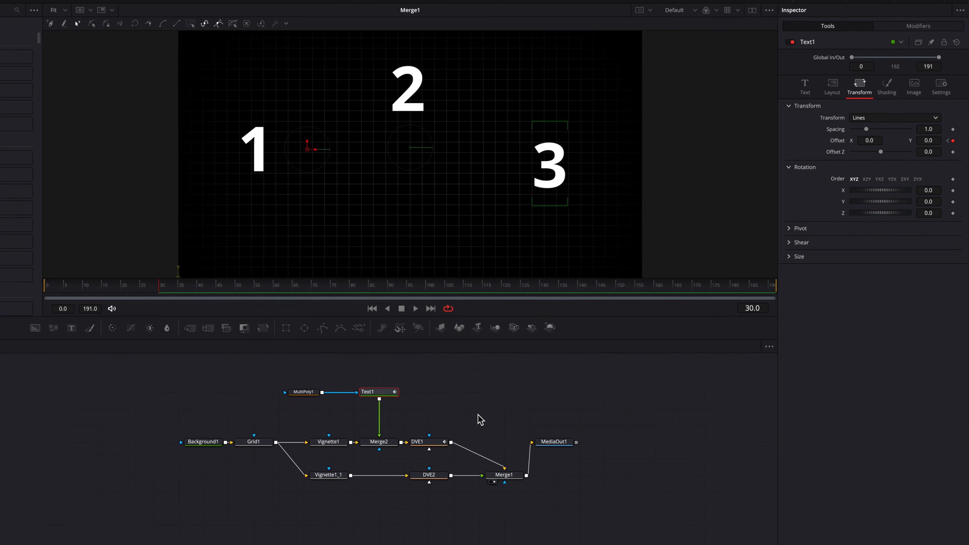
{"action": "left_click", "coordinate": [497, 398]}
{"action": "left_click_drag", "start_coordinate": [130, 288], "coordinate": [46, 288]}
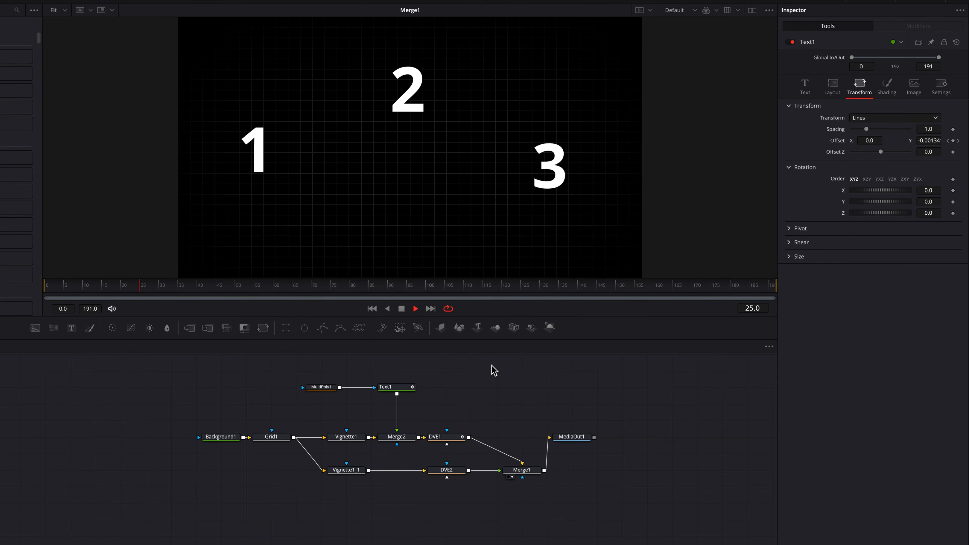
{"action": "key", "text": "space"}
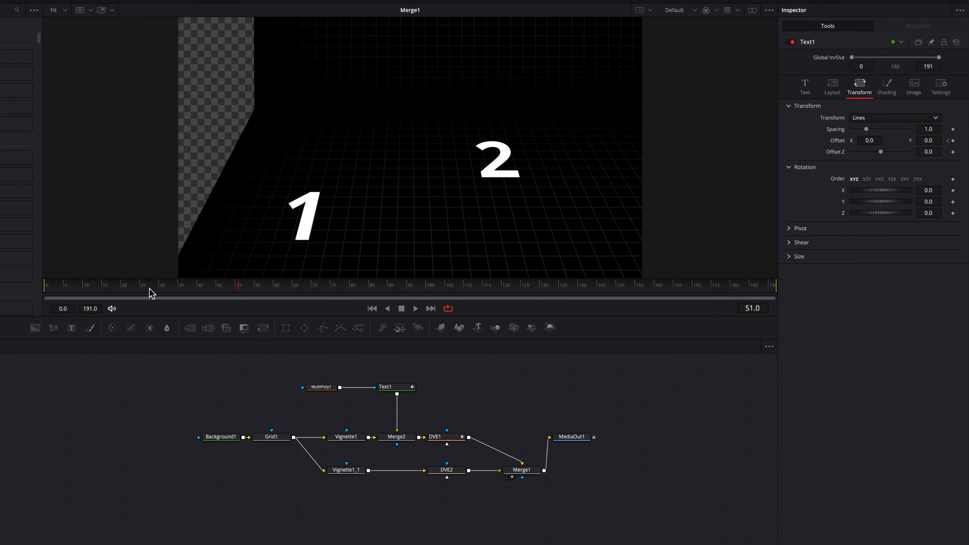
{"action": "mouse_move", "coordinate": [150, 289]}
{"action": "left_mouse_down"}
{"action": "mouse_move", "coordinate": [74, 289]}
{"action": "mouse_move", "coordinate": [161, 290]}
{"action": "left_mouse_up"}
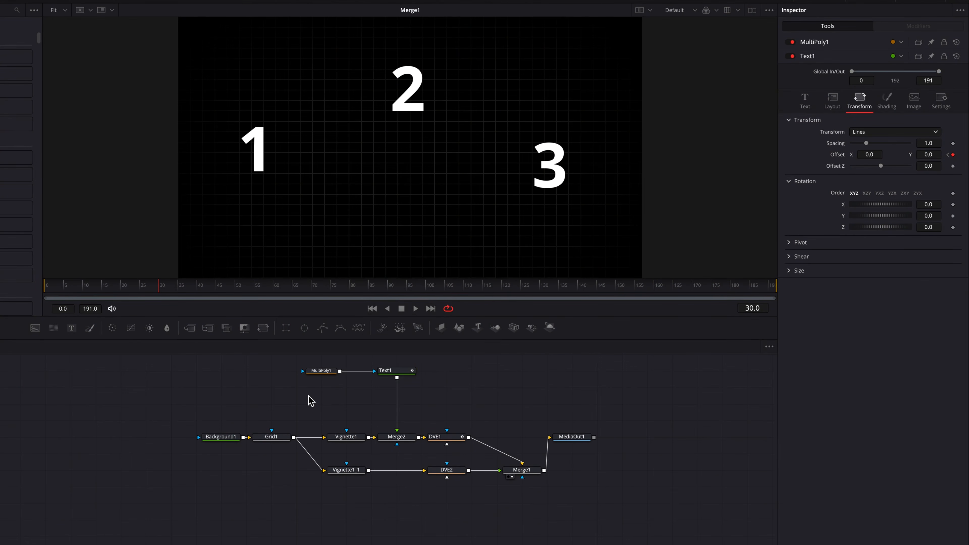
Add an sText node with an sRender node after it.
{"action": "key", "text": "shift+space"}
{"action": "type", "text": "st"}
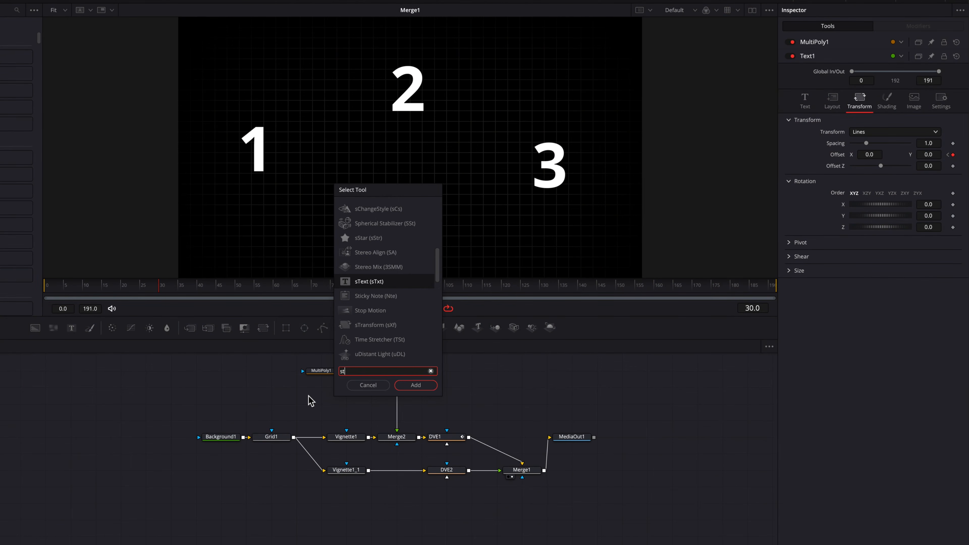
{"action": "type", "text": "e"}
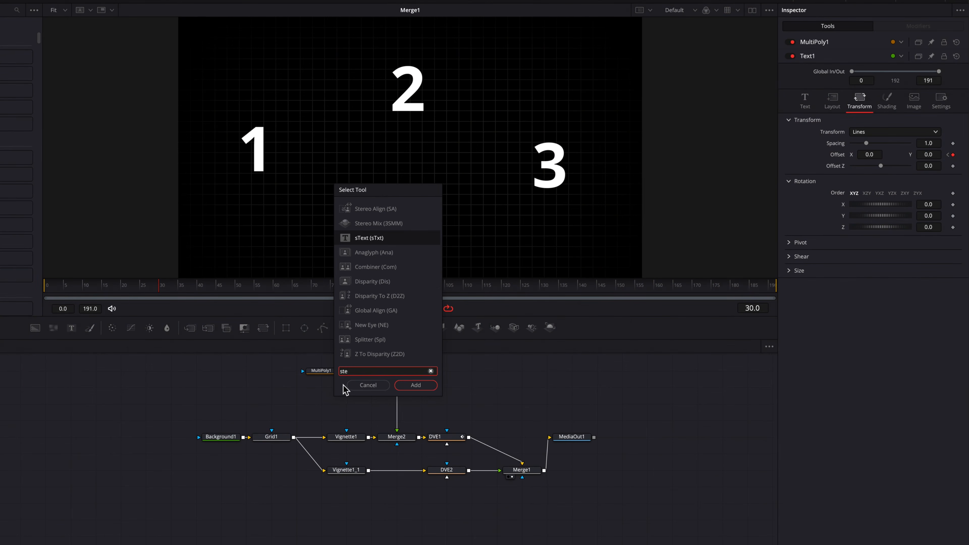
{"action": "left_click", "coordinate": [398, 387]}
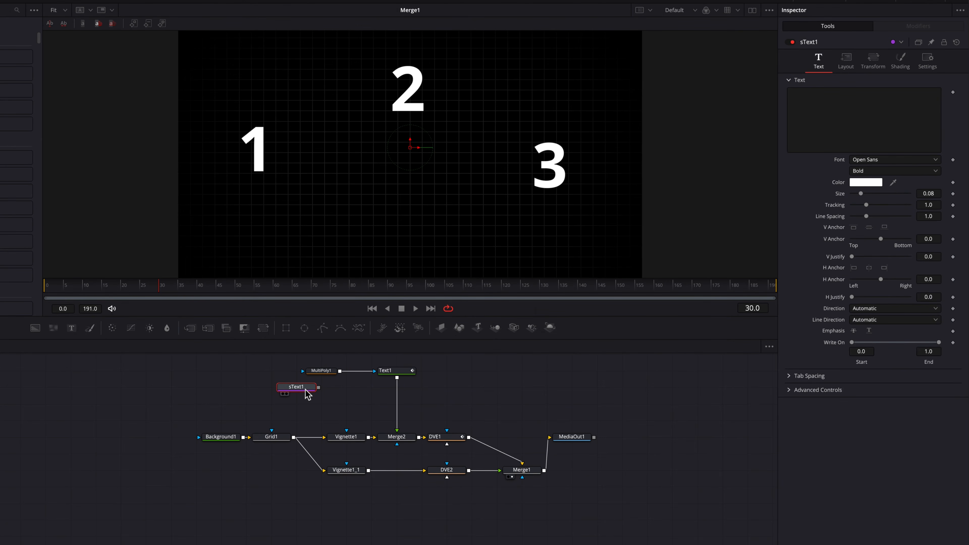
{"action": "key", "text": "shift+space"}
{"action": "type", "text": "srend"}
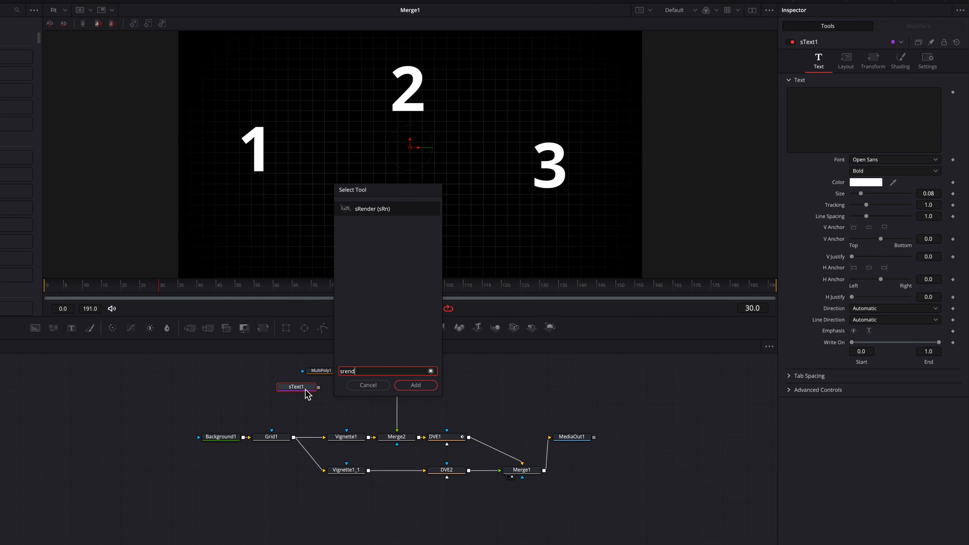
{"action": "key", "text": "Return"}
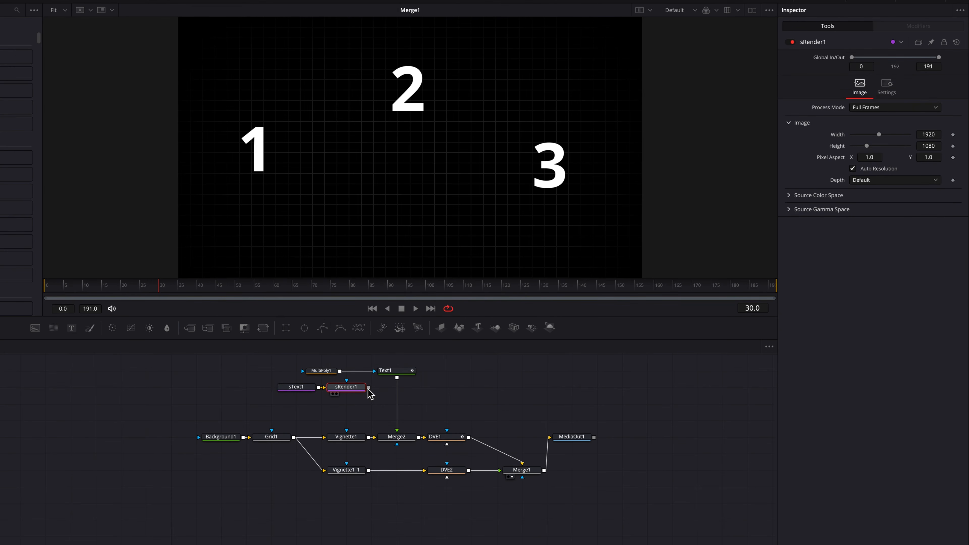
Merge sRender1's output with Text1 through a new Merge3 and line up the nodes.
{"action": "left_click_drag", "start_coordinate": [368, 388], "coordinate": [398, 380]}
{"action": "left_click_drag", "start_coordinate": [397, 379], "coordinate": [397, 377]}
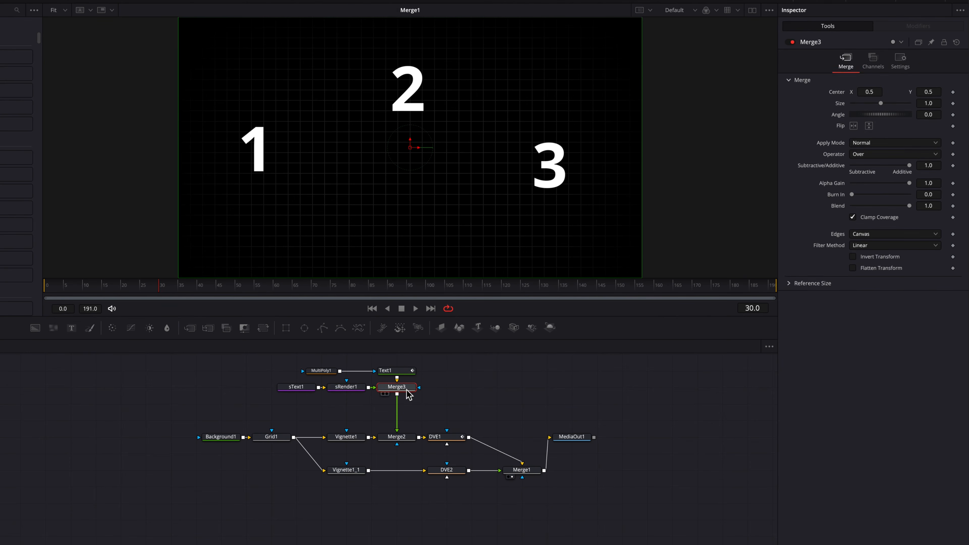
{"action": "left_click_drag", "start_coordinate": [308, 379], "coordinate": [393, 406]}
{"action": "left_click", "coordinate": [318, 409]}
{"action": "left_click", "coordinate": [300, 406]}
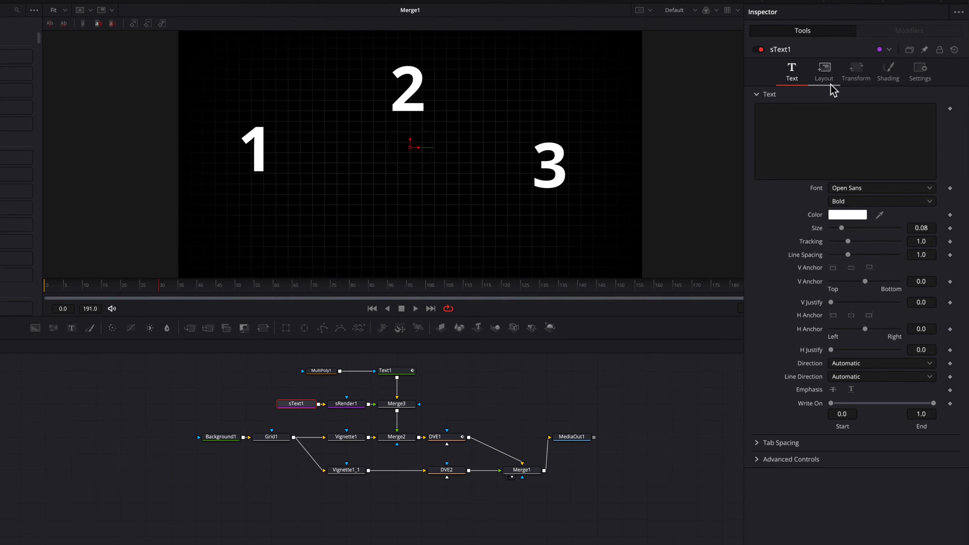
Set sText1's layout type to Path and draw points from the 1 up over the 2 to the 3.
{"action": "left_click", "coordinate": [824, 73]}
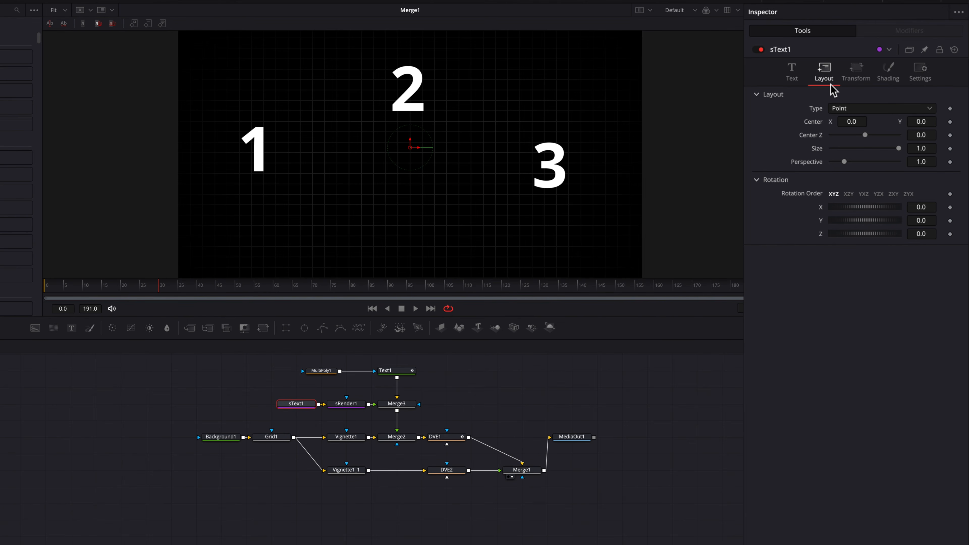
{"action": "left_click", "coordinate": [878, 108]}
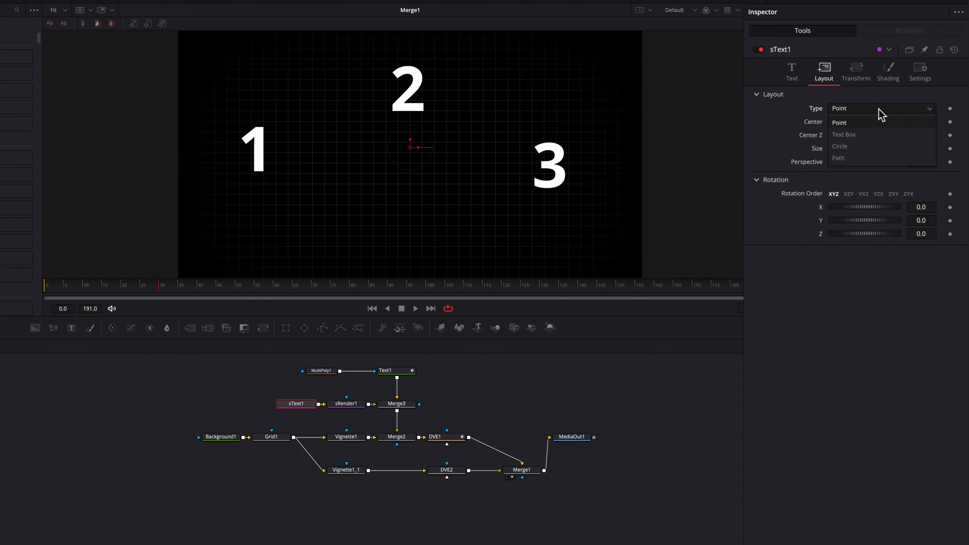
{"action": "left_click", "coordinate": [871, 158]}
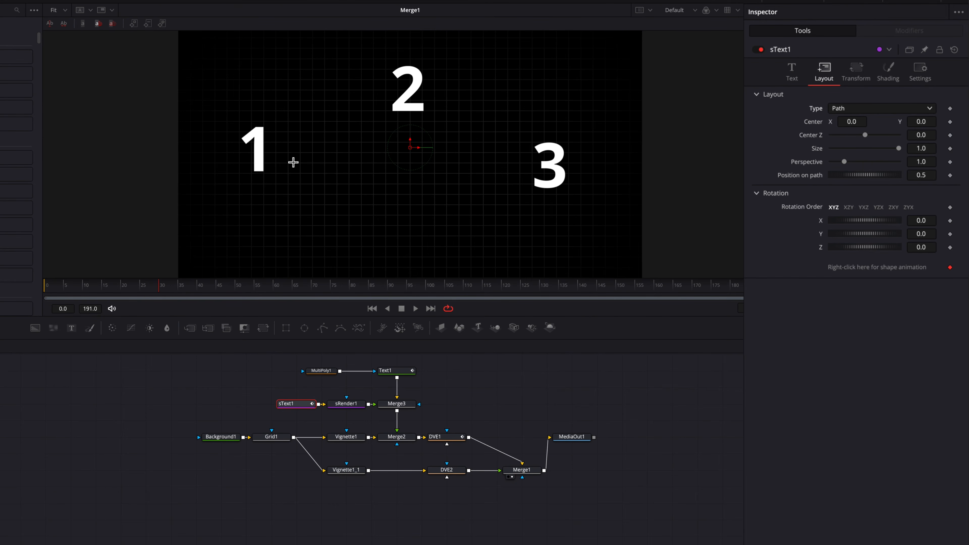
{"action": "left_click", "coordinate": [280, 157]}
{"action": "left_click", "coordinate": [325, 186]}
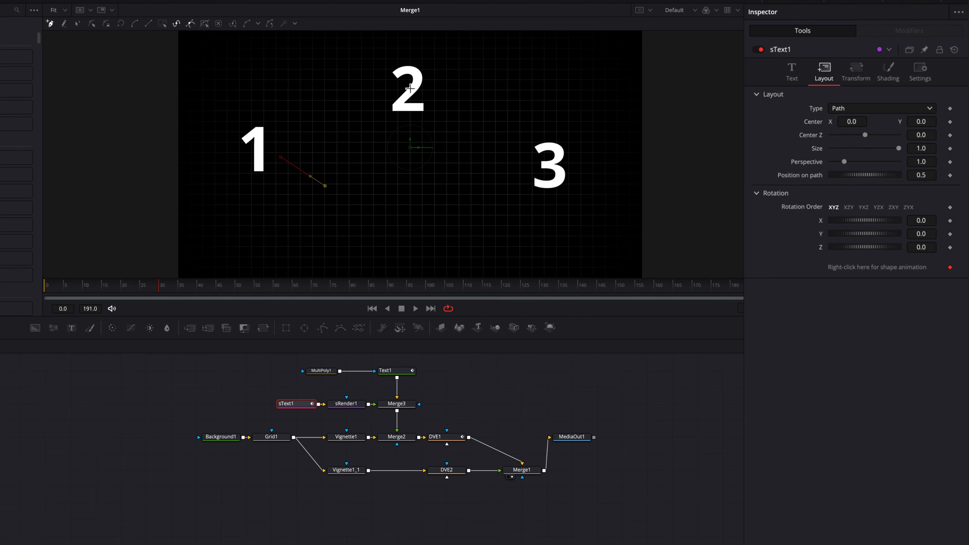
{"action": "left_click", "coordinate": [410, 88]}
{"action": "left_click", "coordinate": [515, 194]}
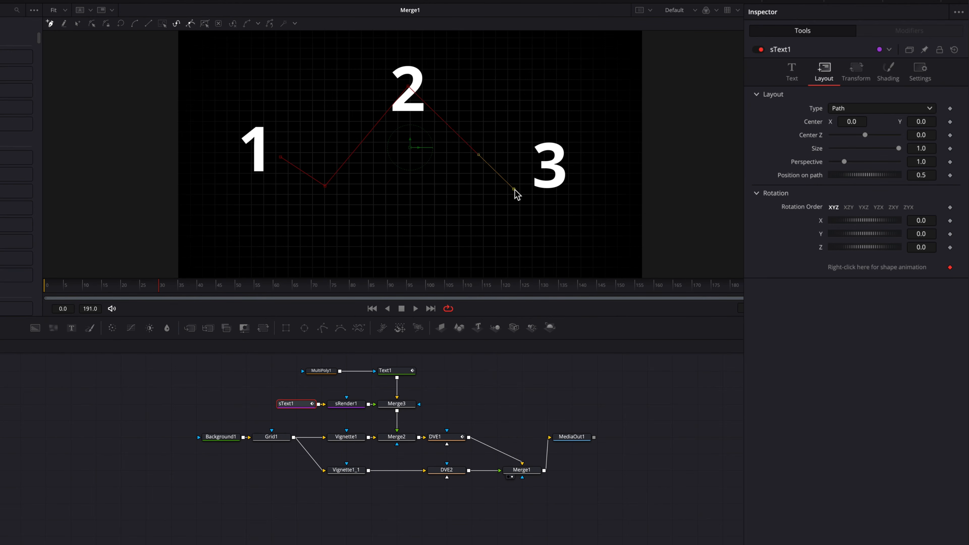
{"action": "left_click", "coordinate": [546, 174]}
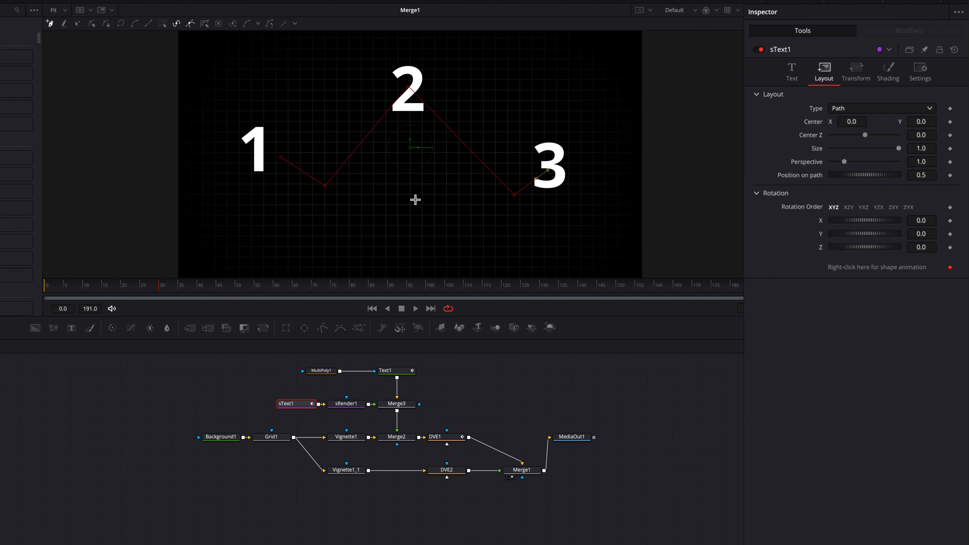
Select all the path points and smooth them into a curve.
{"action": "left_click", "coordinate": [93, 25]}
{"action": "left_click_drag", "start_coordinate": [246, 60], "coordinate": [584, 229]}
{"action": "left_click", "coordinate": [135, 24]}
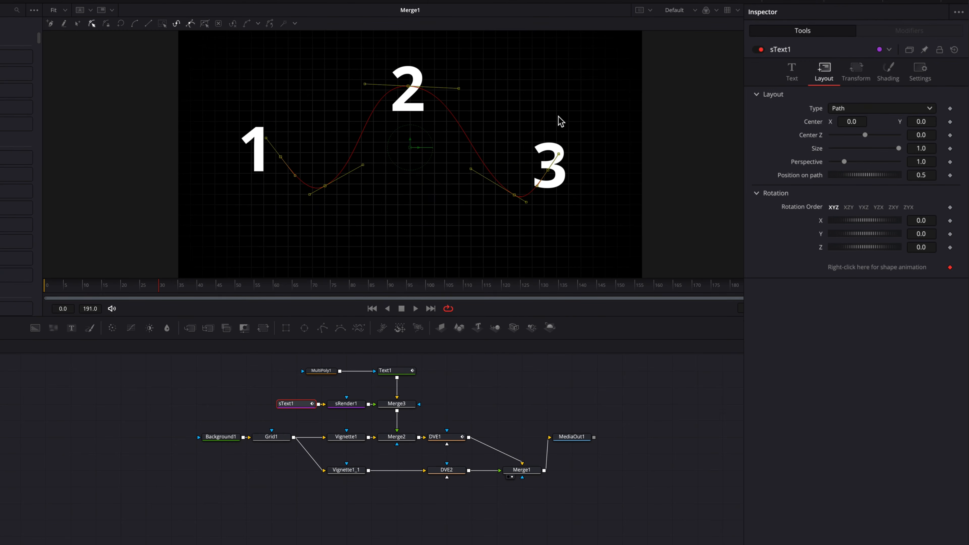
{"action": "left_click", "coordinate": [791, 71]}
{"action": "left_click", "coordinate": [810, 121]}
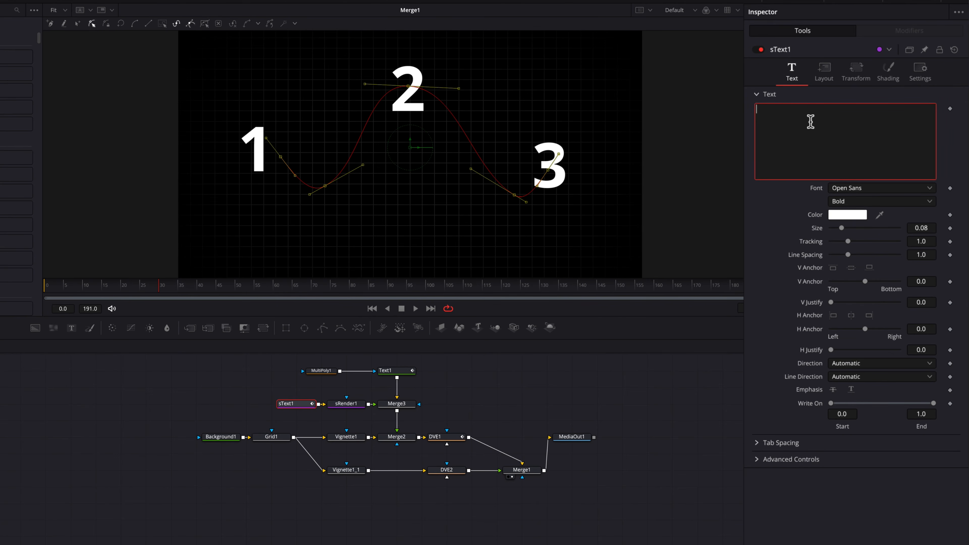
Fill sText1 with a row of dashes, set tracking 1.263 and character size Y 0.464.
{"action": "type", "text": "-----"}
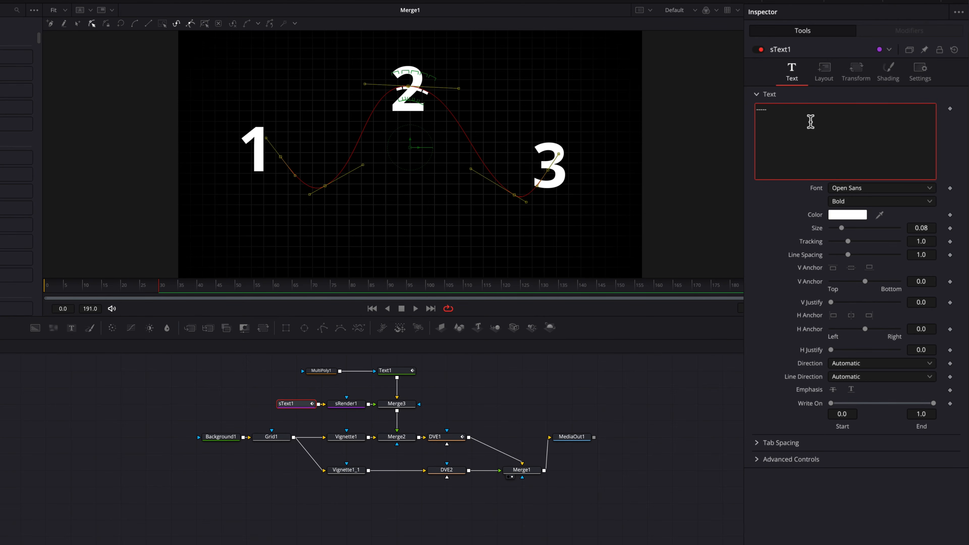
{"action": "type", "text": "---------------------"}
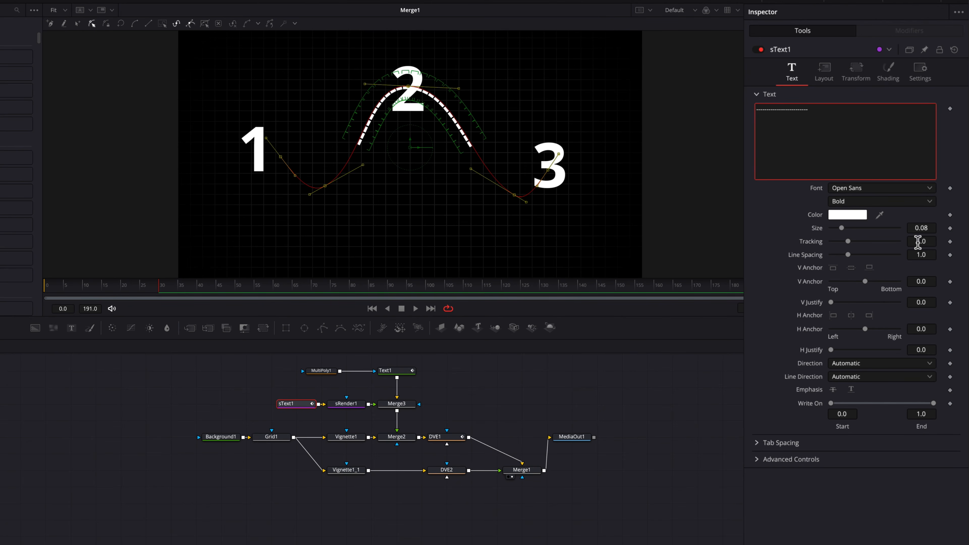
{"action": "left_click_drag", "start_coordinate": [918, 242], "coordinate": [960, 242]}
{"action": "left_click", "coordinate": [618, 370]}
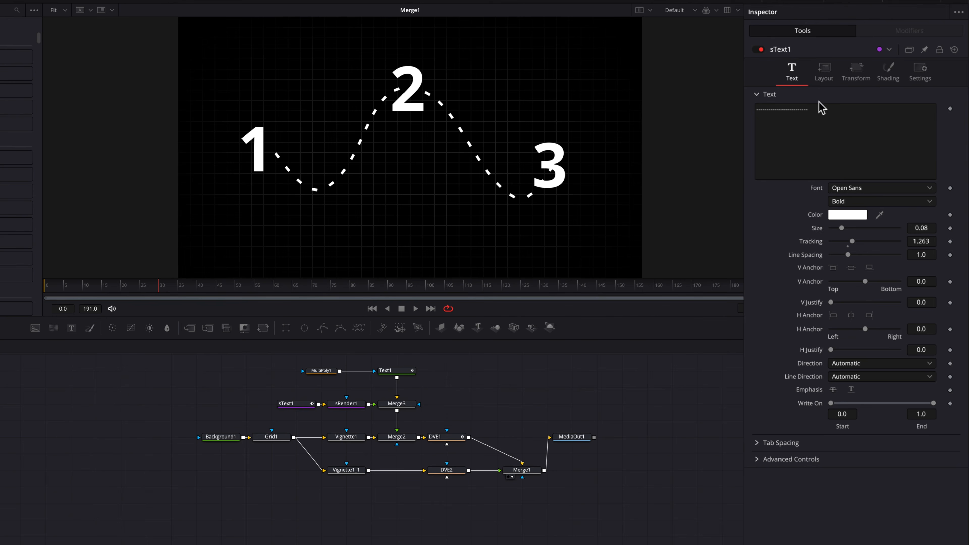
{"action": "left_click", "coordinate": [856, 76]}
{"action": "left_click", "coordinate": [774, 287]}
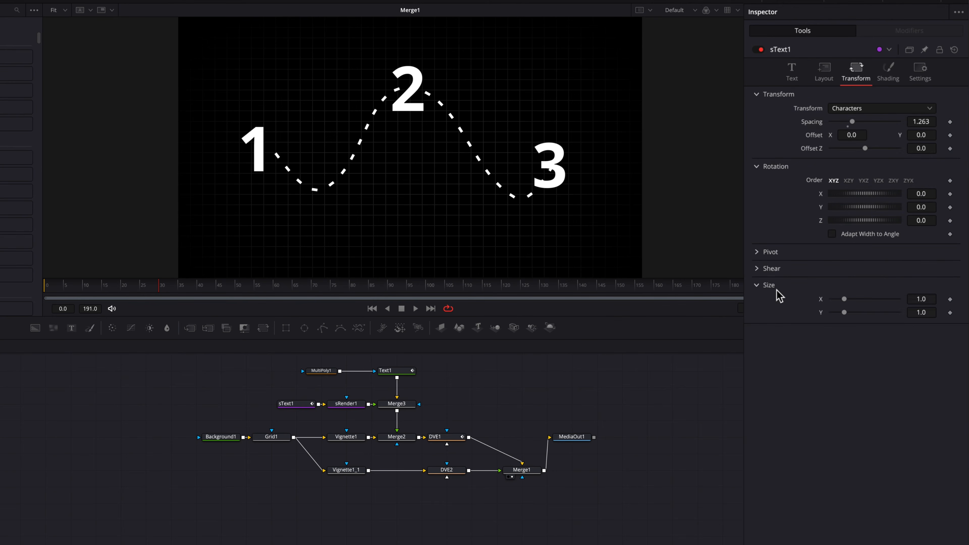
{"action": "mouse_move", "coordinate": [923, 312]}
{"action": "left_mouse_down"}
{"action": "mouse_move", "coordinate": [908, 312]}
{"action": "mouse_move", "coordinate": [932, 315]}
{"action": "left_mouse_up"}
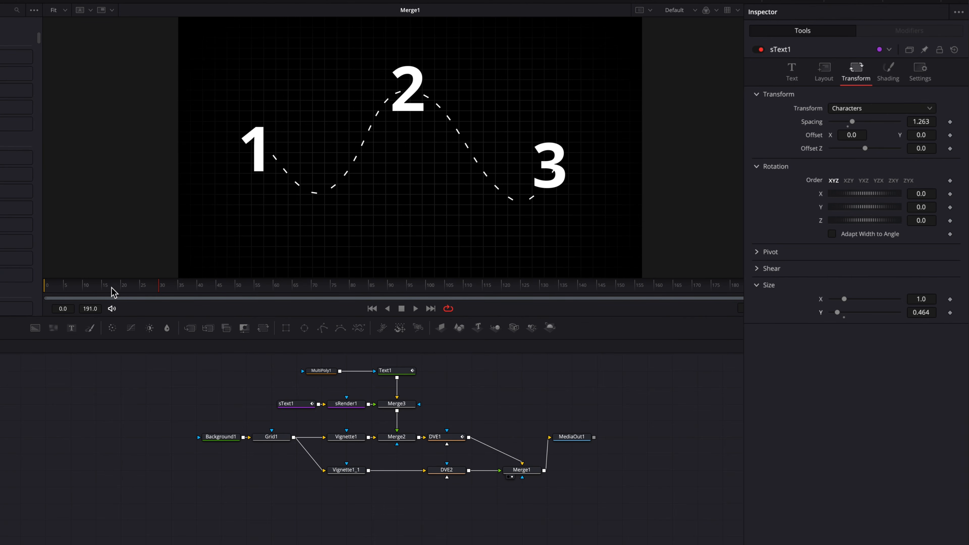
{"action": "left_click_drag", "start_coordinate": [112, 292], "coordinate": [45, 292]}
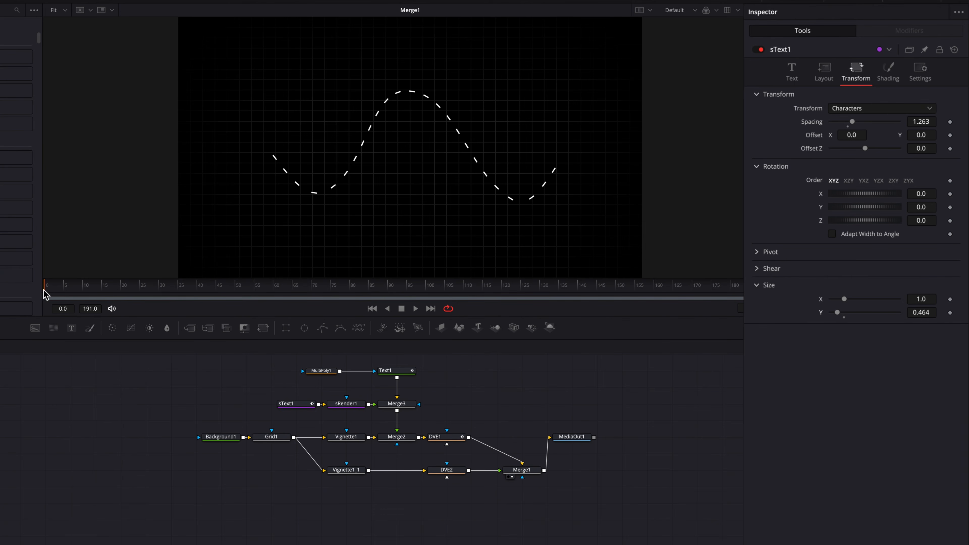
Keyframe sText1's Write On End so the dashed wave goes from hidden to fully drawn (1.0) by frame 30.
{"action": "left_click", "coordinate": [792, 78]}
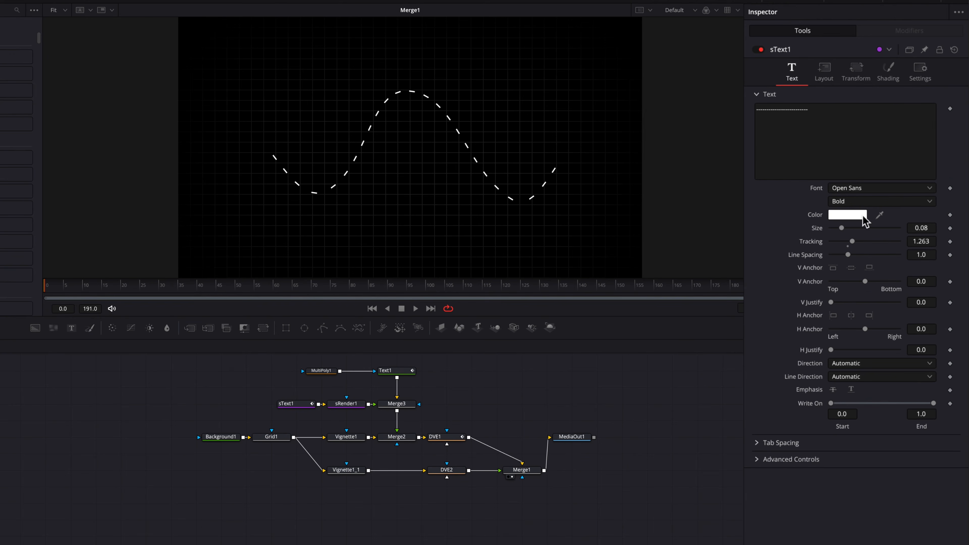
{"action": "left_click", "coordinate": [949, 404]}
{"action": "left_click_drag", "start_coordinate": [933, 402], "coordinate": [831, 408]}
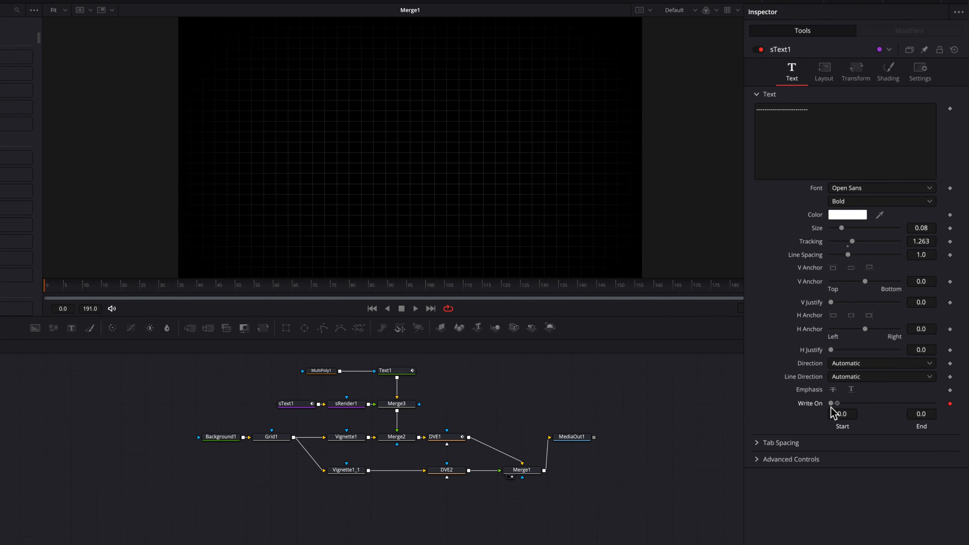
{"action": "left_click_drag", "start_coordinate": [132, 287], "coordinate": [160, 291]}
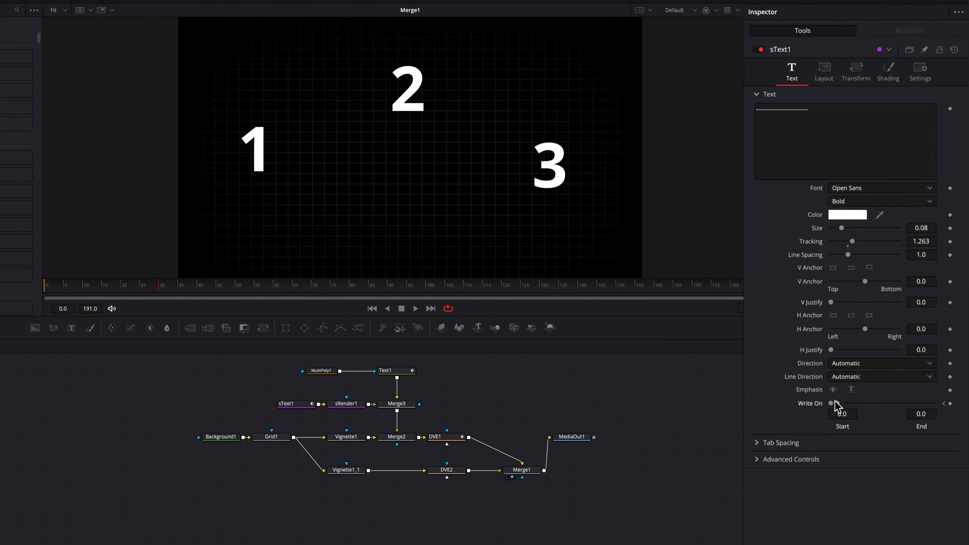
{"action": "left_click_drag", "start_coordinate": [839, 403], "coordinate": [950, 410]}
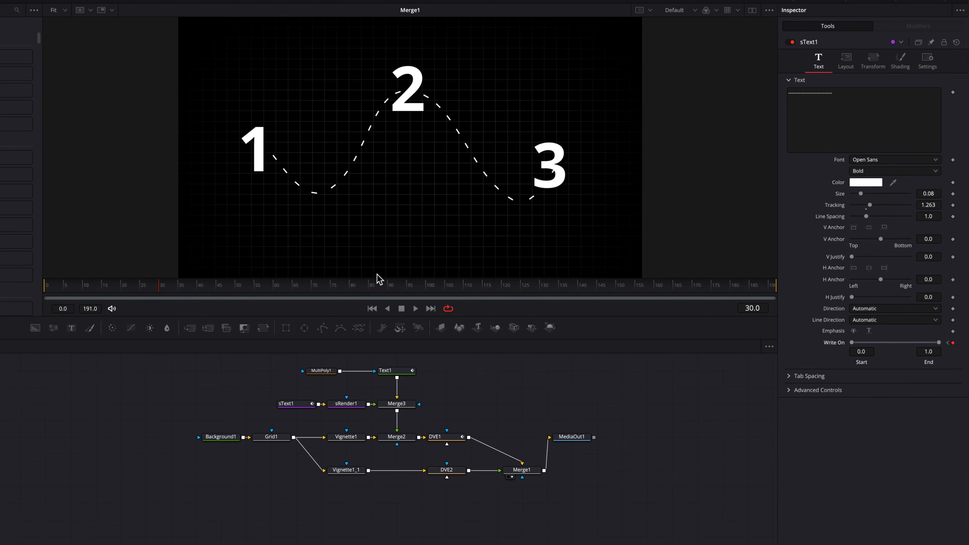
{"action": "left_click_drag", "start_coordinate": [142, 292], "coordinate": [162, 299]}
Select Text1 and pick Shading element 3, the Black Shadow.
{"action": "left_click", "coordinate": [406, 371]}
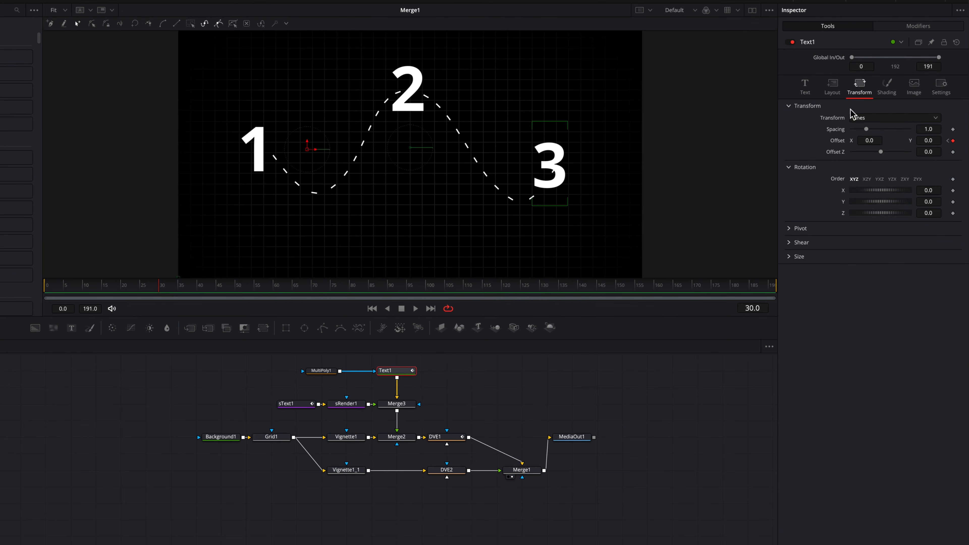
{"action": "left_click", "coordinate": [888, 87]}
{"action": "left_click", "coordinate": [878, 118]}
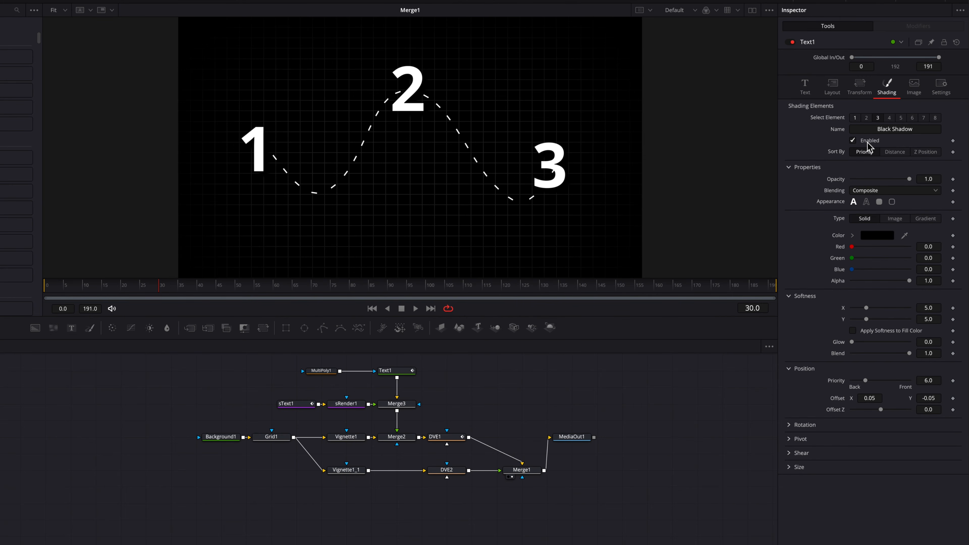
Set the shadow colour, then link the shadow's X softness to its Y softness with an expression.
{"action": "left_click", "coordinate": [852, 235]}
{"action": "left_click", "coordinate": [851, 245]}
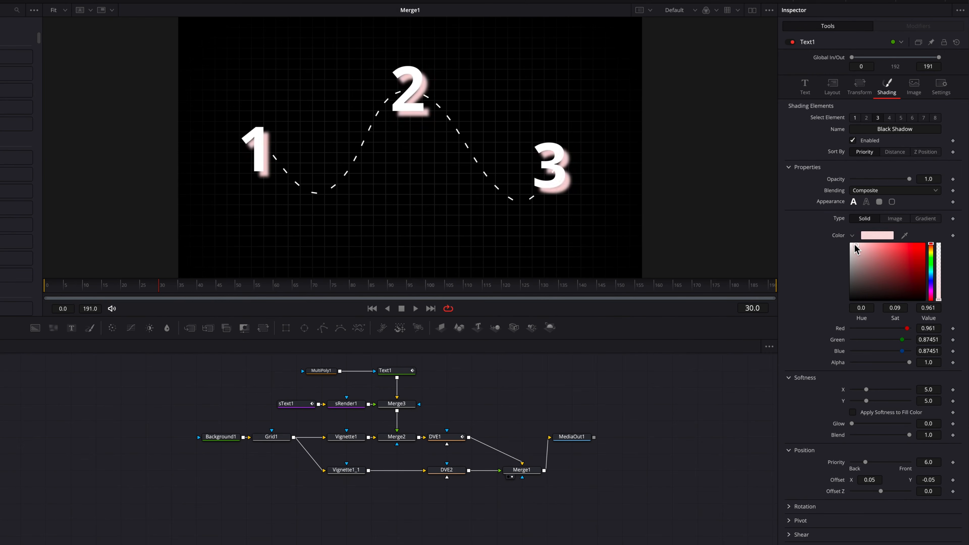
{"action": "right_click", "coordinate": [844, 391]}
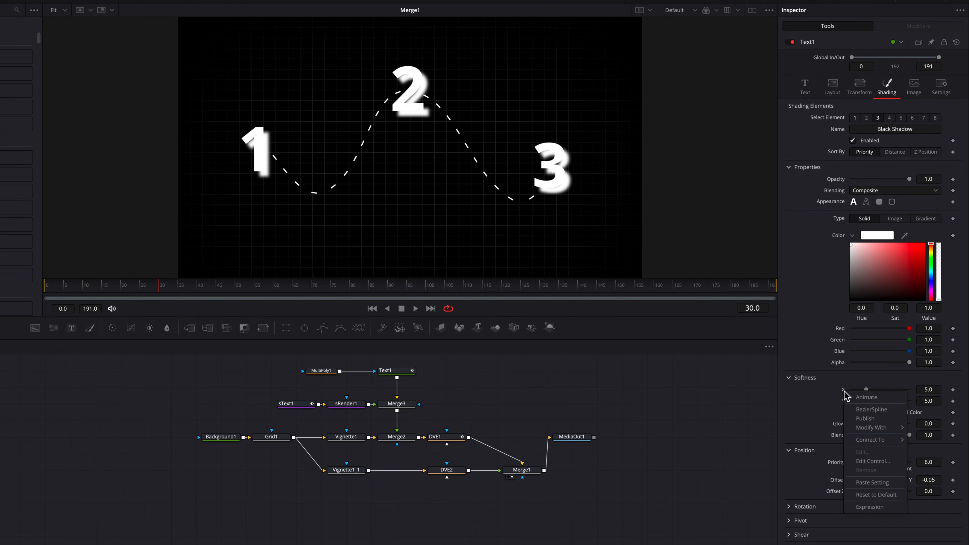
{"action": "left_click", "coordinate": [880, 509]}
{"action": "left_click_drag", "start_coordinate": [853, 401], "coordinate": [893, 414]}
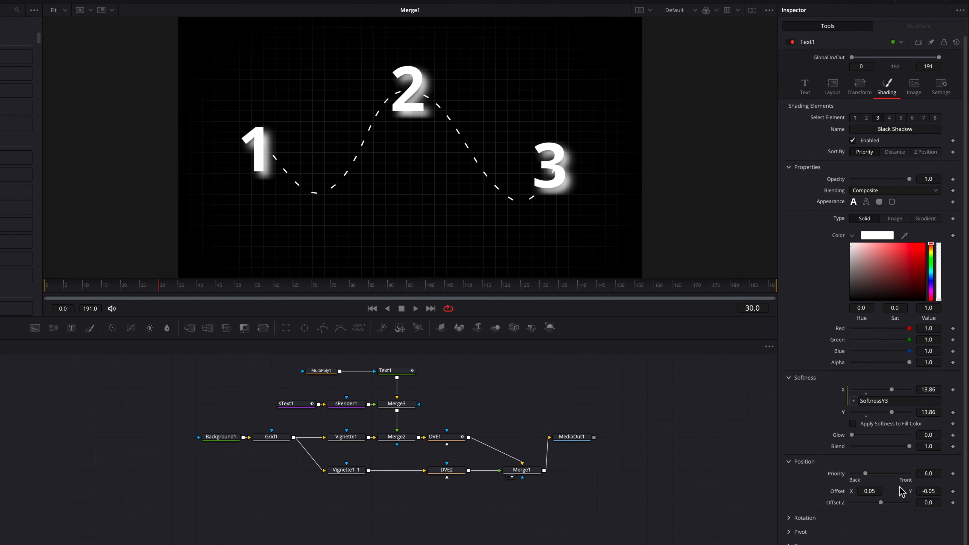
Set shadow softness to 14.06, offsets to -0.002/-0.018, and the colour back to black.
{"action": "left_click_drag", "start_coordinate": [876, 490], "coordinate": [855, 490]}
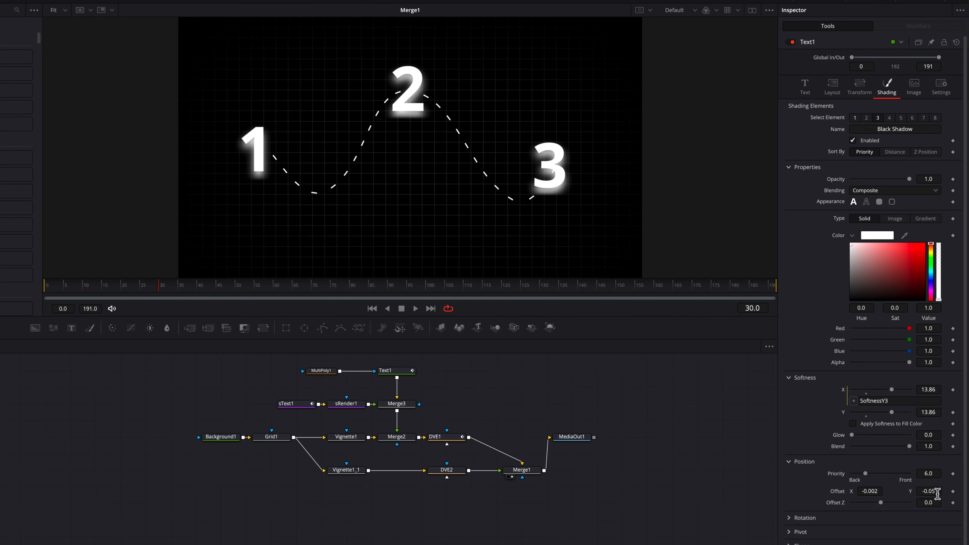
{"action": "left_click_drag", "start_coordinate": [938, 492], "coordinate": [948, 492]}
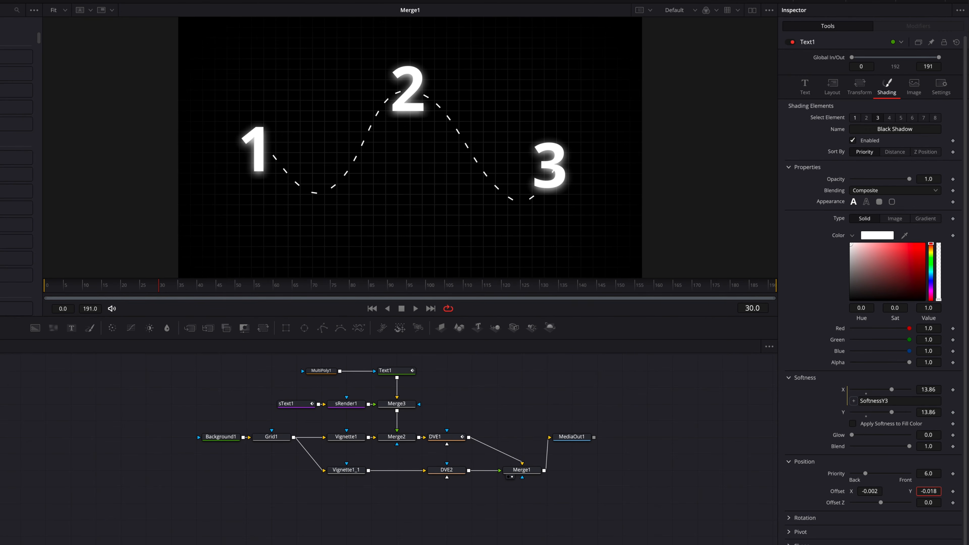
{"action": "left_click_drag", "start_coordinate": [857, 277], "coordinate": [848, 310]}
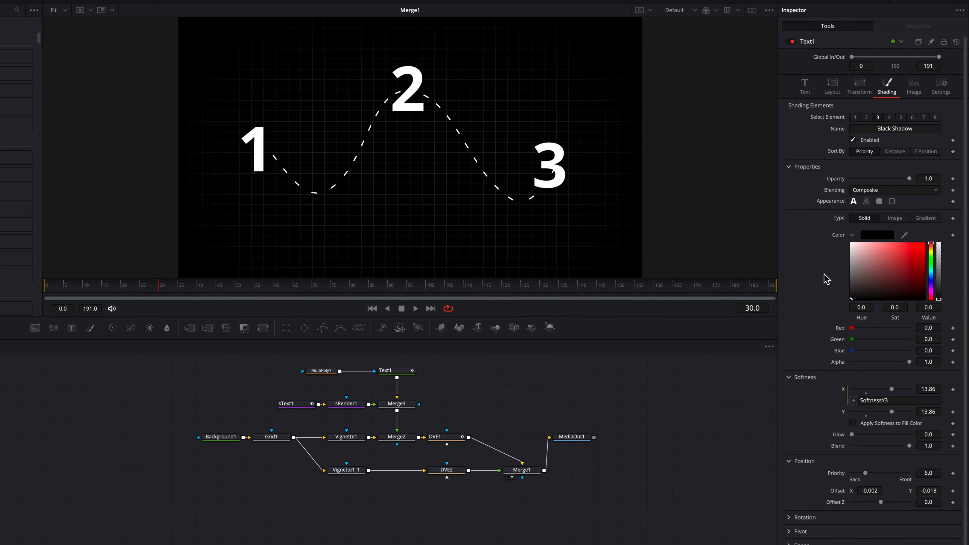
{"action": "left_click_drag", "start_coordinate": [927, 414], "coordinate": [930, 414]}
Add an Ellipse mask to Merge3, fit it around the 2, and soften its edge.
{"action": "left_click_drag", "start_coordinate": [308, 333], "coordinate": [420, 406]}
{"action": "left_click_drag", "start_coordinate": [525, 148], "coordinate": [425, 98]}
{"action": "left_click_drag", "start_coordinate": [408, 203], "coordinate": [409, 130]}
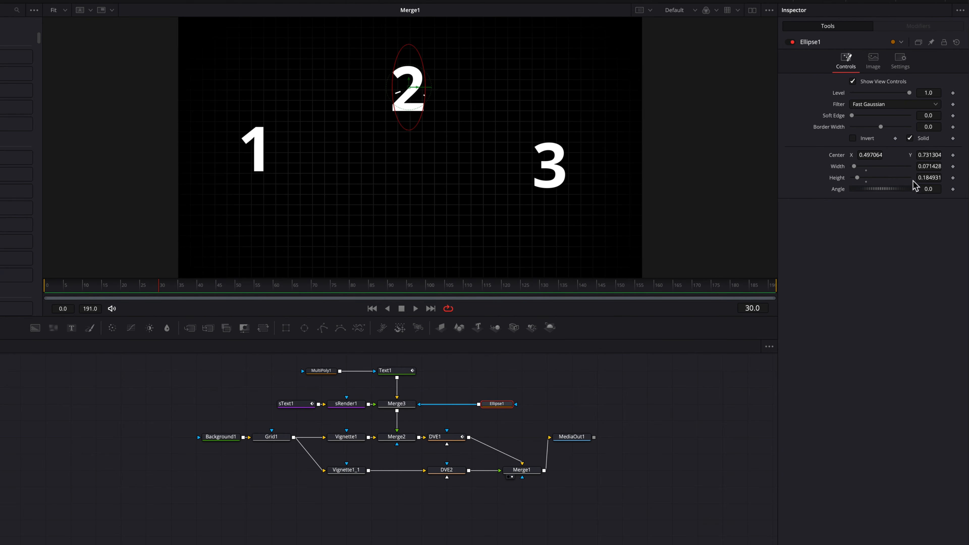
{"action": "left_click_drag", "start_coordinate": [851, 115], "coordinate": [859, 116]}
Copy-paste the ellipse as Ellipse1_1 over the 3 with Paint Mode set to Invert.
{"action": "key", "text": "ctrl+c"}
{"action": "key", "text": "ctrl+v"}
{"action": "left_click_drag", "start_coordinate": [408, 87], "coordinate": [549, 172]}
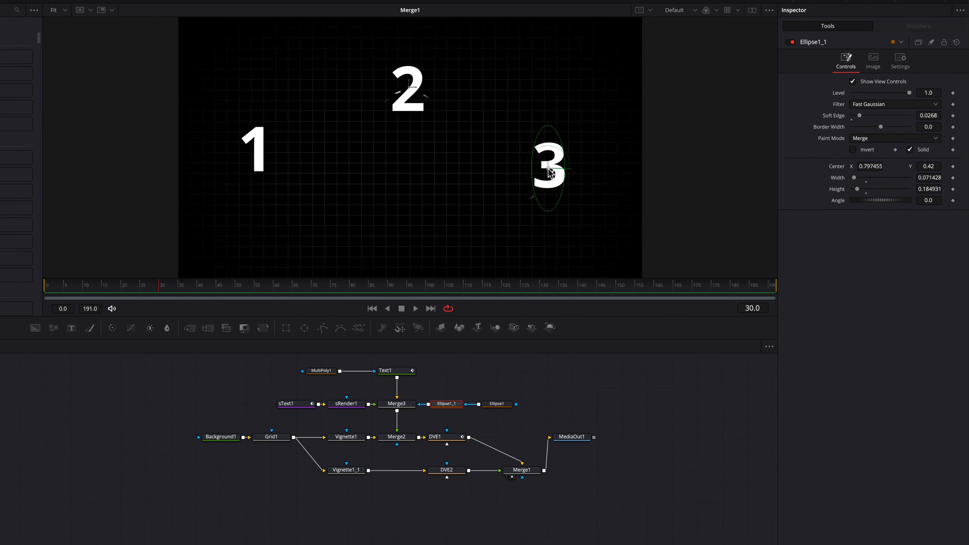
{"action": "left_click", "coordinate": [888, 139]}
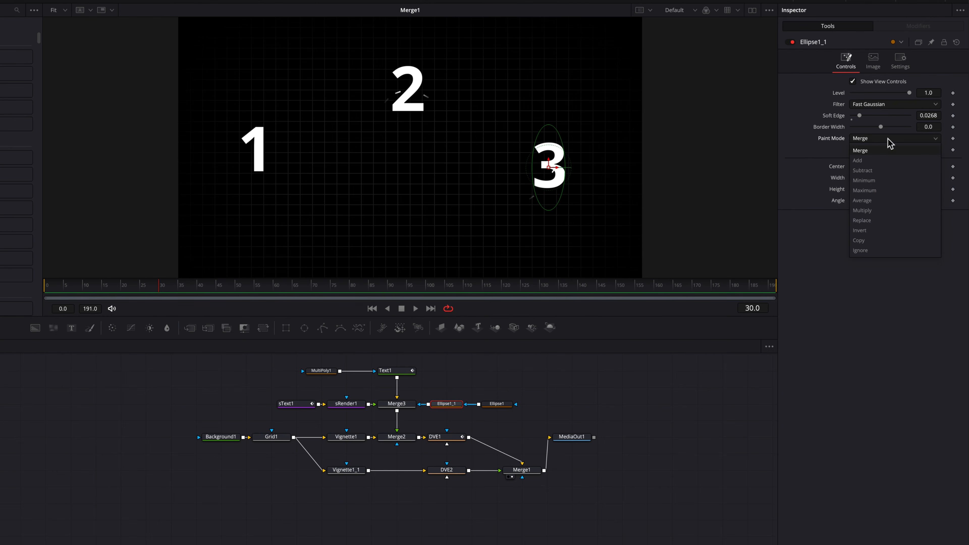
{"action": "left_click", "coordinate": [874, 231]}
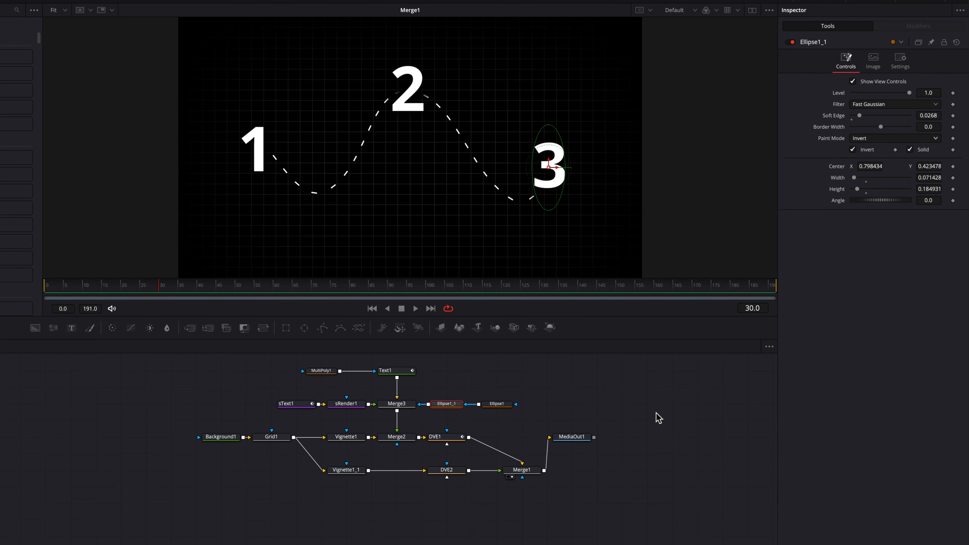
Clear the mask overlay and play the animation.
{"action": "left_click", "coordinate": [495, 403]}
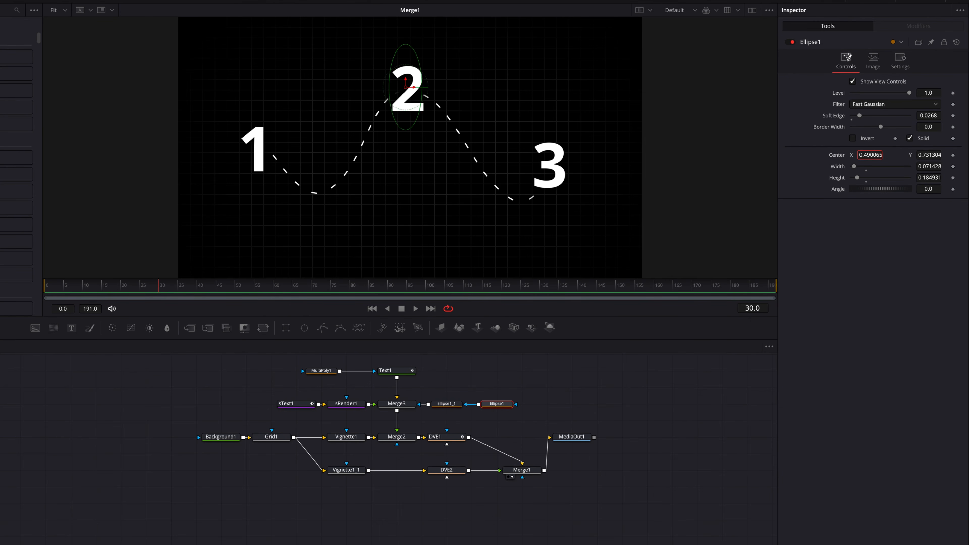
{"action": "left_click", "coordinate": [663, 409]}
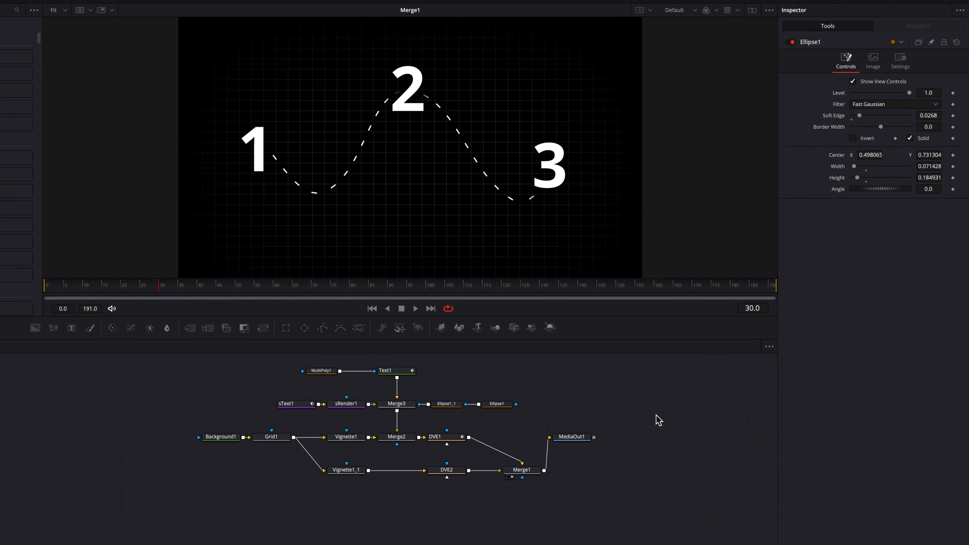
{"action": "key", "text": "space"}
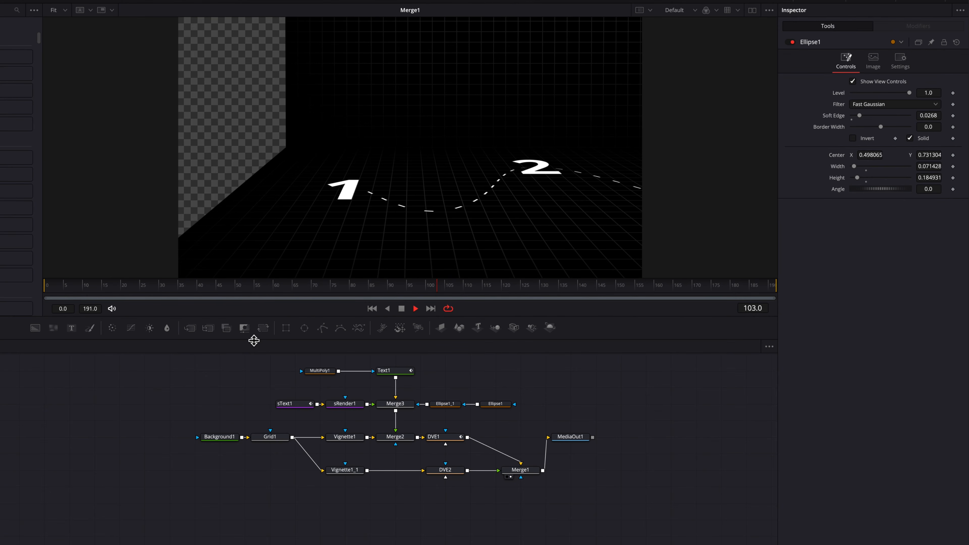
At frame 80, set keyframes on DVE1's Center and Z Move.
{"action": "key", "text": "space"}
{"action": "left_click", "coordinate": [368, 288]}
{"action": "scroll", "coordinate": [580, 415], "scroll_direction": "right", "scroll_amount": 1}
{"action": "left_click", "coordinate": [433, 443]}
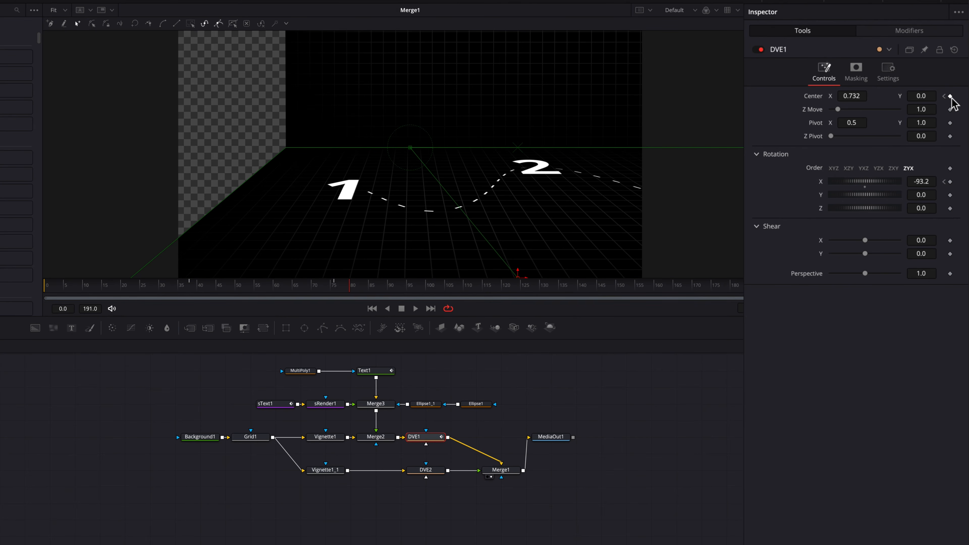
{"action": "left_click", "coordinate": [950, 97]}
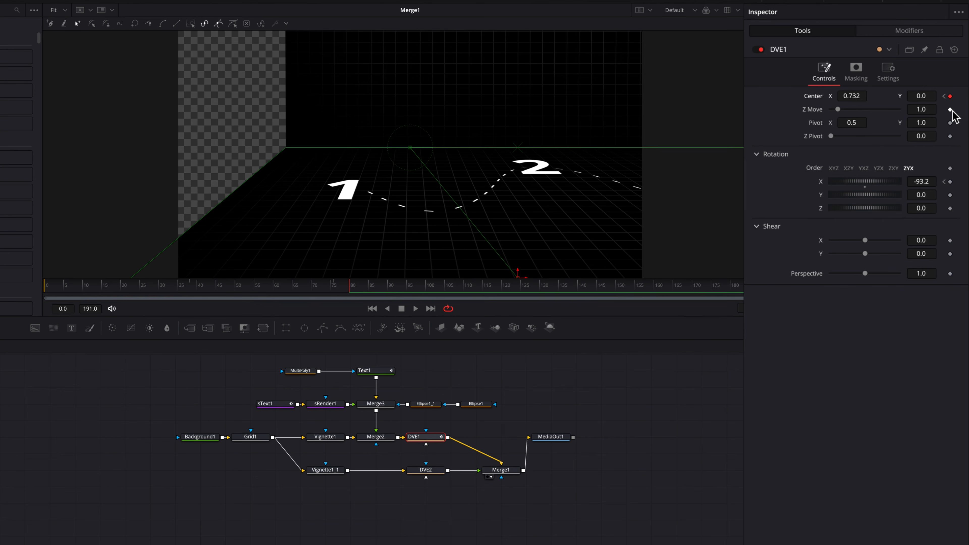
{"action": "left_click", "coordinate": [950, 110]}
Around frame 105, slide the floor to centre the 2 and bring it closer, then keyframe both.
{"action": "left_click_drag", "start_coordinate": [360, 286], "coordinate": [448, 290]}
{"action": "left_click_drag", "start_coordinate": [858, 96], "coordinate": [838, 96]}
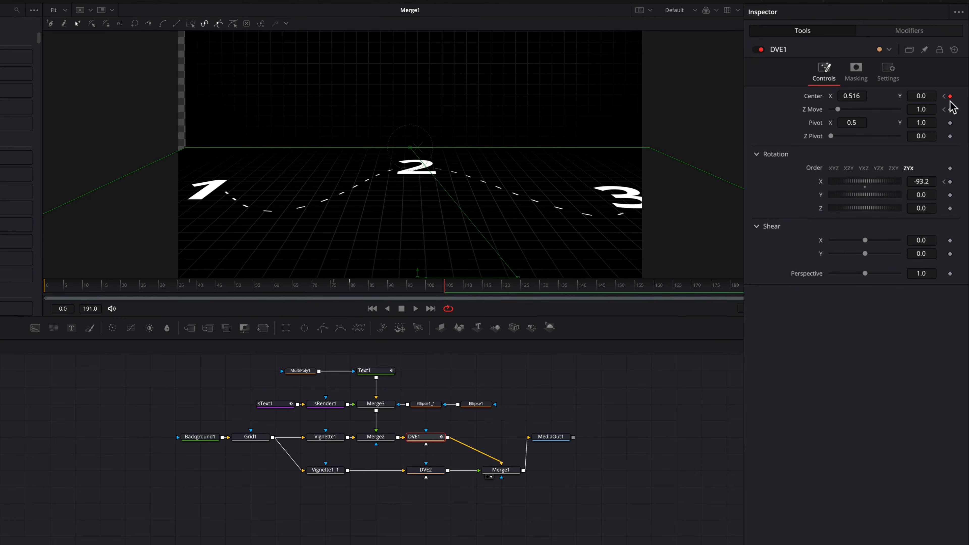
{"action": "left_click_drag", "start_coordinate": [925, 110], "coordinate": [920, 109]}
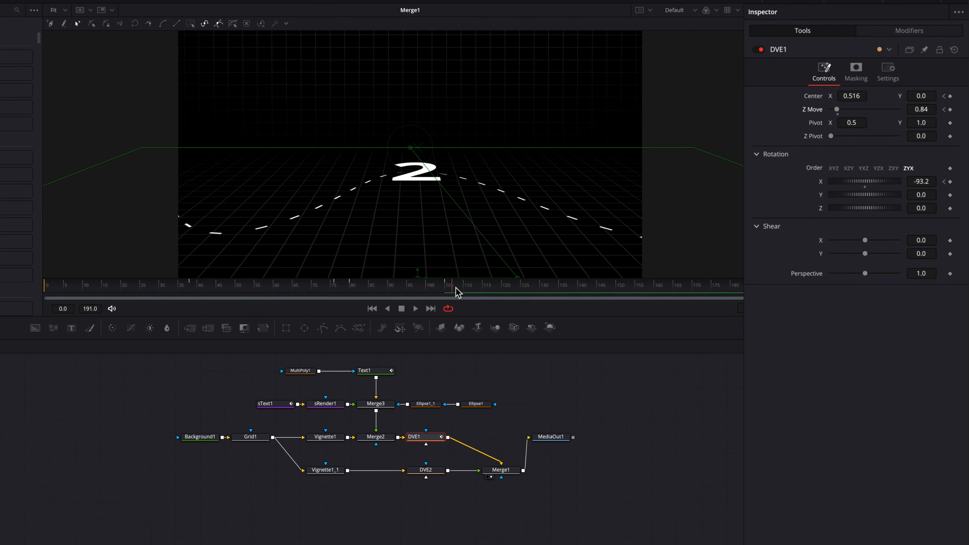
{"action": "left_click_drag", "start_coordinate": [456, 288], "coordinate": [464, 288]}
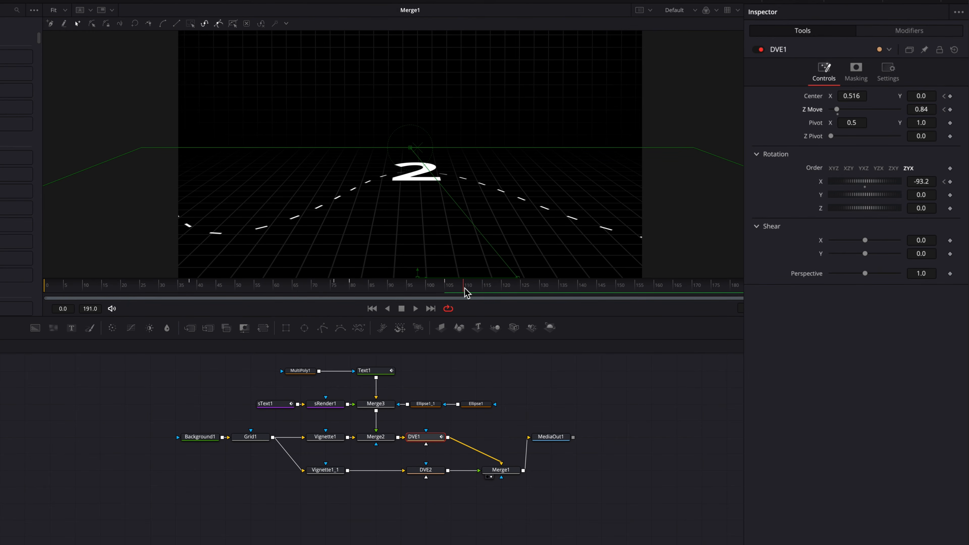
{"action": "left_click", "coordinate": [949, 96]}
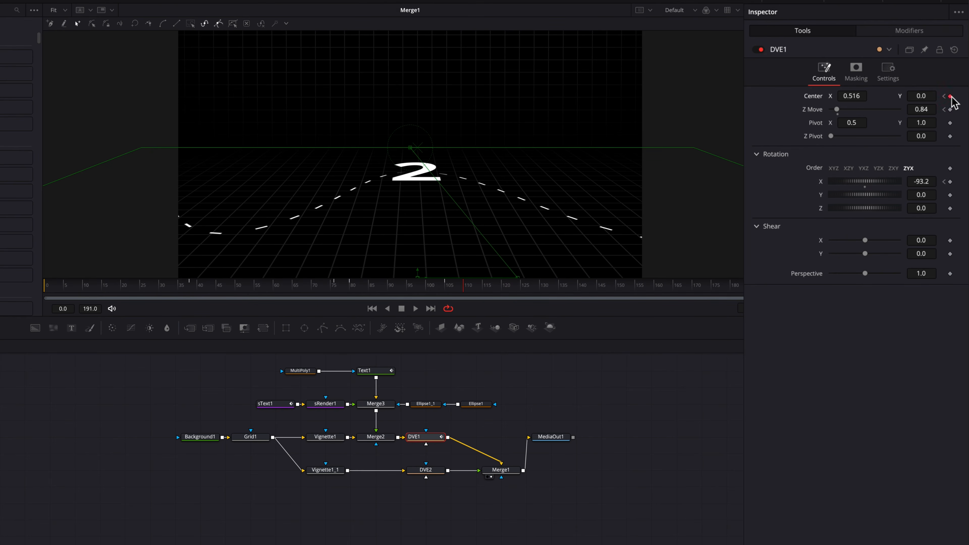
{"action": "left_click", "coordinate": [950, 110]}
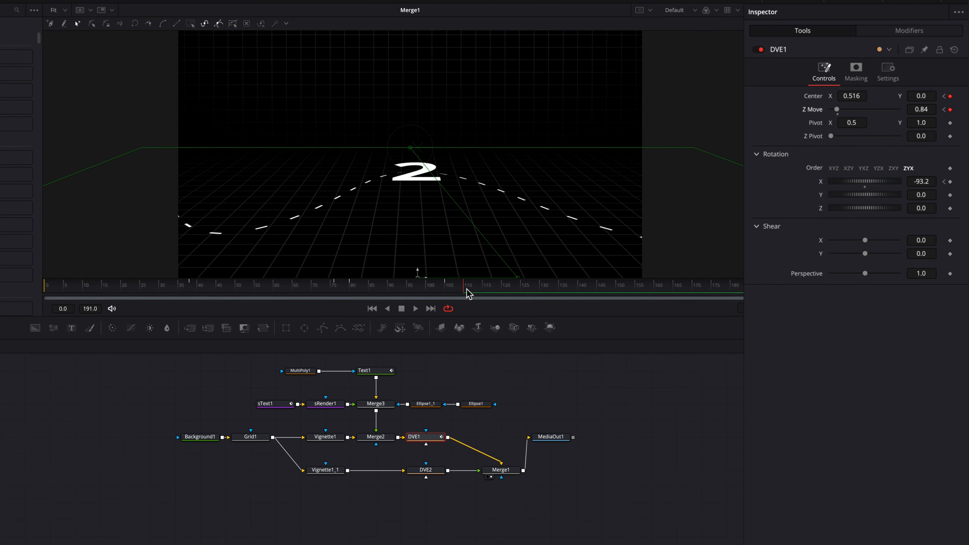
At about frame 115, slide the floor to X 0.258 and adjust depth, then show the curves.
{"action": "left_click_drag", "start_coordinate": [472, 294], "coordinate": [490, 295]}
{"action": "left_click_drag", "start_coordinate": [860, 98], "coordinate": [750, 98]}
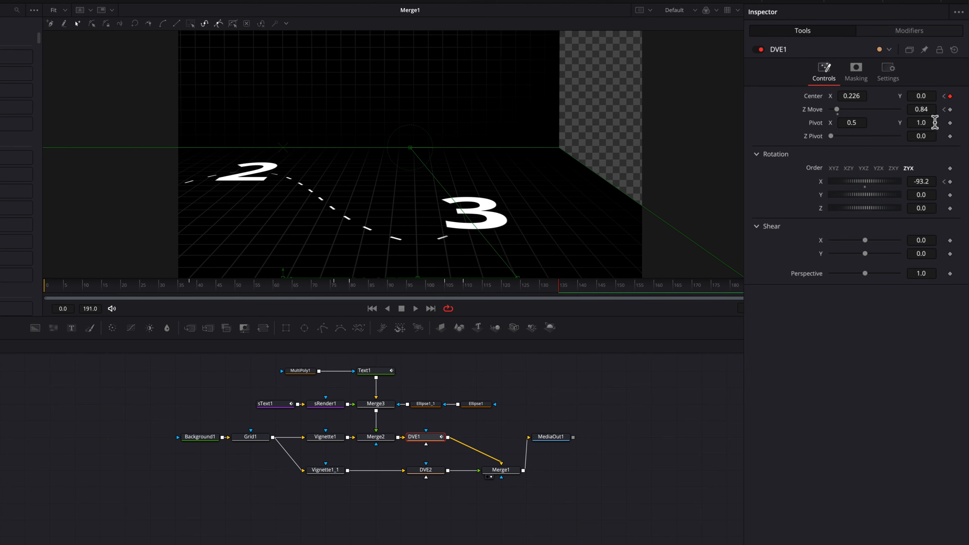
{"action": "left_click_drag", "start_coordinate": [928, 111], "coordinate": [968, 111]}
{"action": "left_click_drag", "start_coordinate": [853, 98], "coordinate": [864, 98]}
{"action": "mouse_move", "coordinate": [354, 293]}
{"action": "left_mouse_down"}
{"action": "mouse_move", "coordinate": [296, 288]}
{"action": "mouse_move", "coordinate": [565, 307]}
{"action": "mouse_move", "coordinate": [558, 288]}
{"action": "mouse_move", "coordinate": [353, 293]}
{"action": "left_mouse_up"}
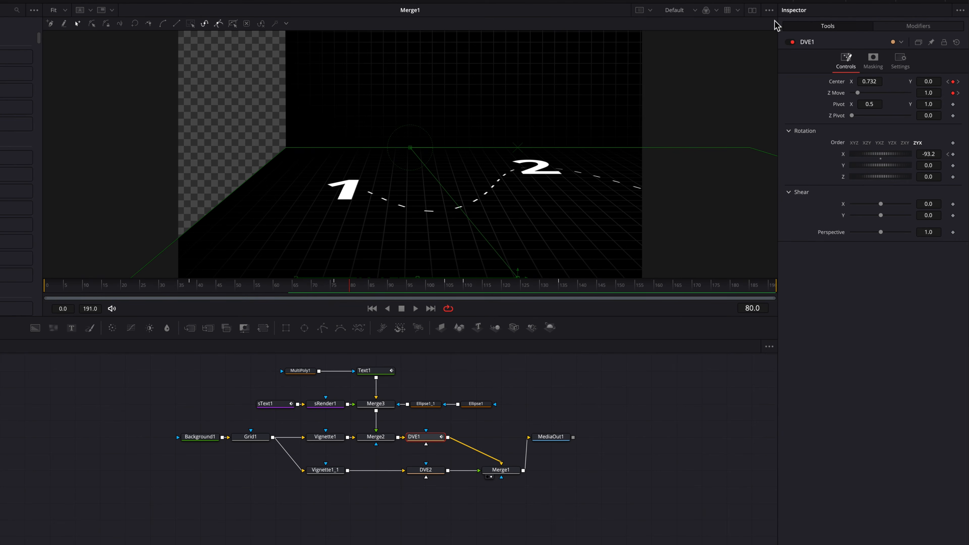
{"action": "left_click", "coordinate": [786, 3]}
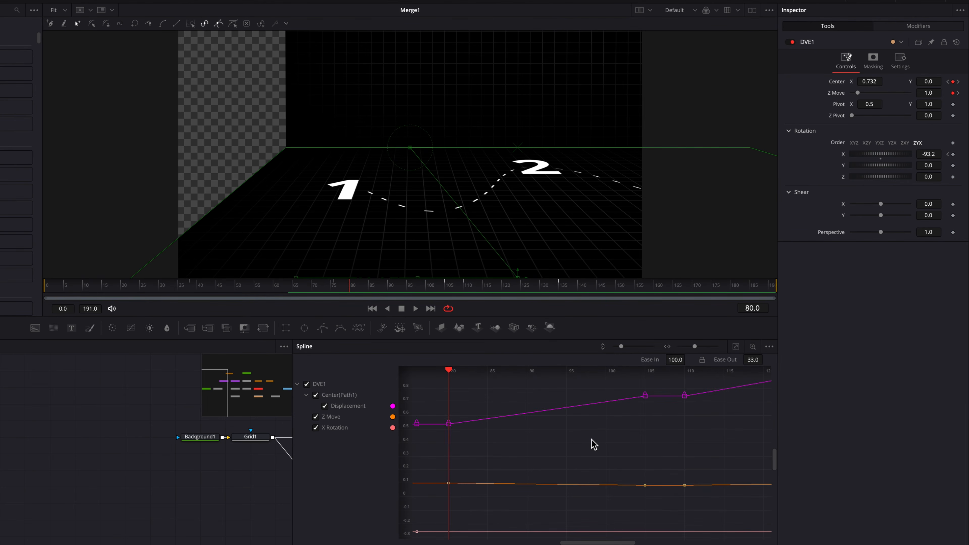
Smooth DVE1's pan keyframes into eased curves with Ease In 100 and Ease Out 33.
{"action": "scroll", "coordinate": [591, 439], "scroll_direction": "left", "scroll_amount": 1}
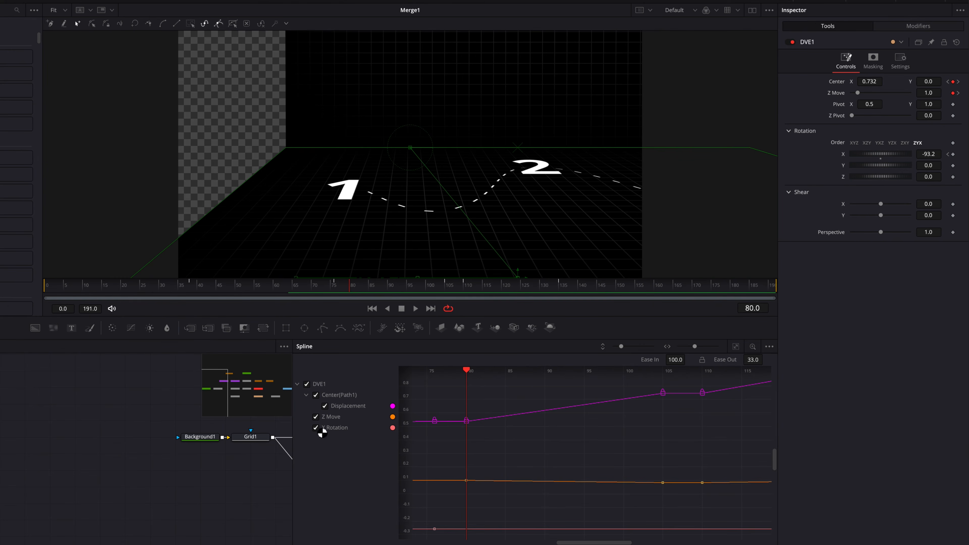
{"action": "left_click", "coordinate": [316, 428]}
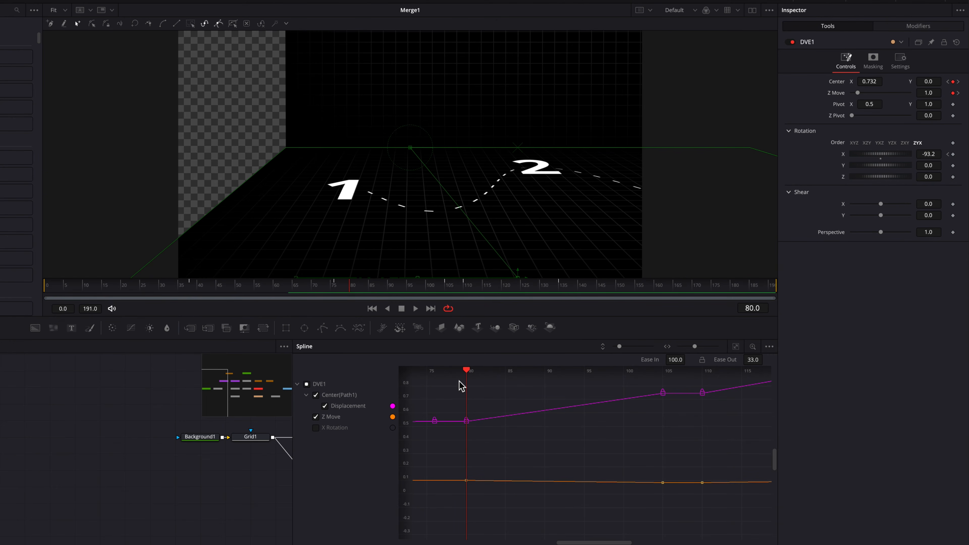
{"action": "left_click_drag", "start_coordinate": [459, 382], "coordinate": [692, 525]}
{"action": "key", "text": "shift+s"}
{"action": "left_click_drag", "start_coordinate": [677, 359], "coordinate": [688, 358]}
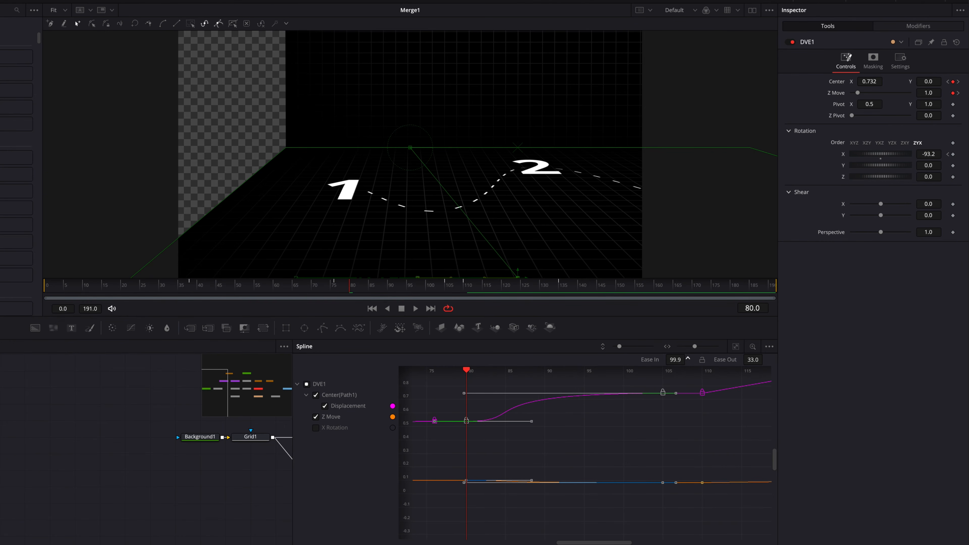
{"action": "scroll", "coordinate": [673, 437], "scroll_direction": "right", "scroll_amount": 10}
{"action": "scroll", "coordinate": [672, 437], "scroll_direction": "up", "scroll_amount": 3}
{"action": "left_click_drag", "start_coordinate": [489, 382], "coordinate": [731, 526]}
{"action": "key", "text": "shift+s"}
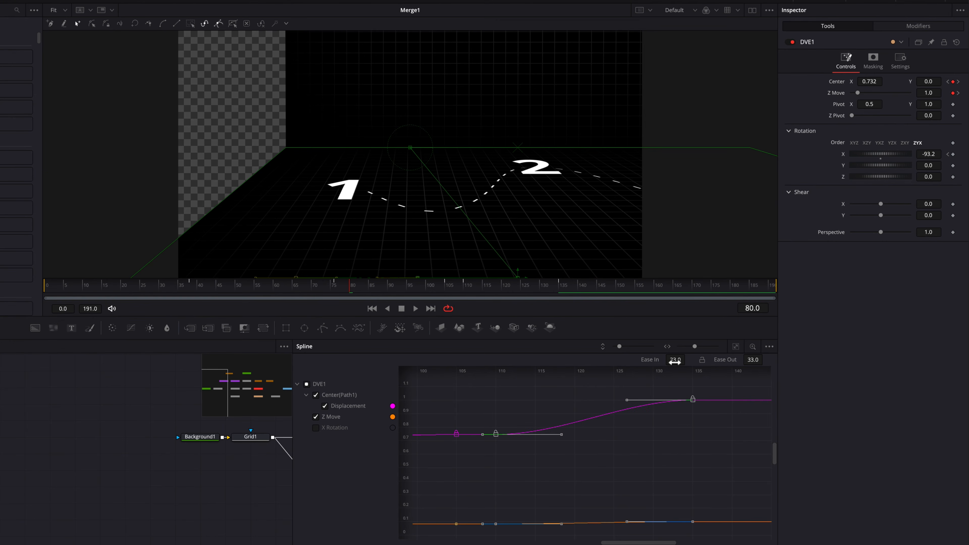
{"action": "left_click_drag", "start_coordinate": [675, 362], "coordinate": [688, 358]}
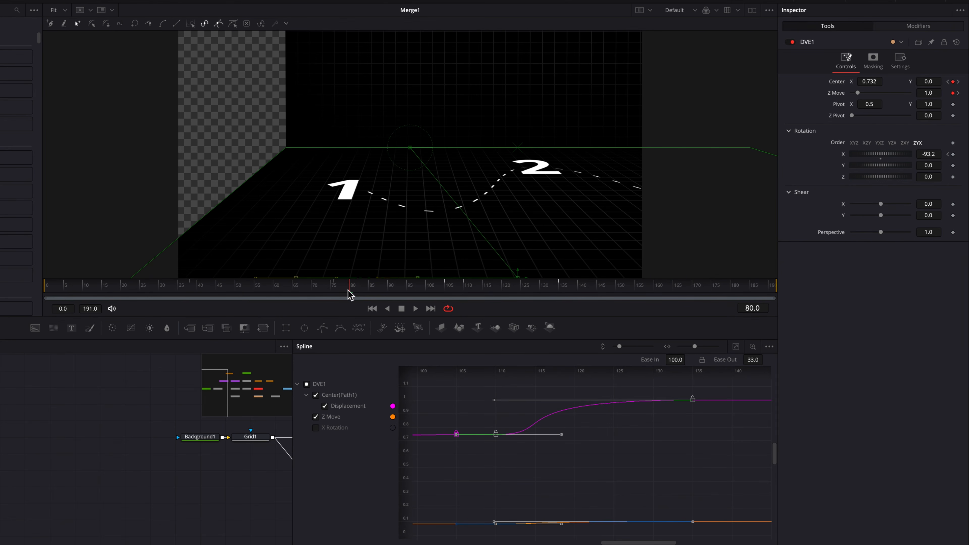
Play back the camera move, then close the Spline editor.
{"action": "left_click_drag", "start_coordinate": [350, 295], "coordinate": [213, 296]}
{"action": "key", "text": "space"}
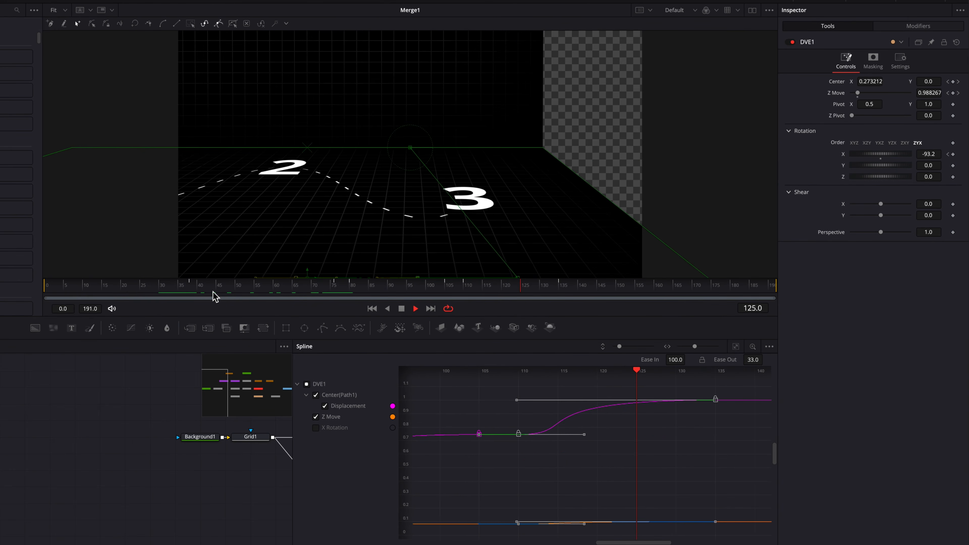
{"action": "key", "text": "space"}
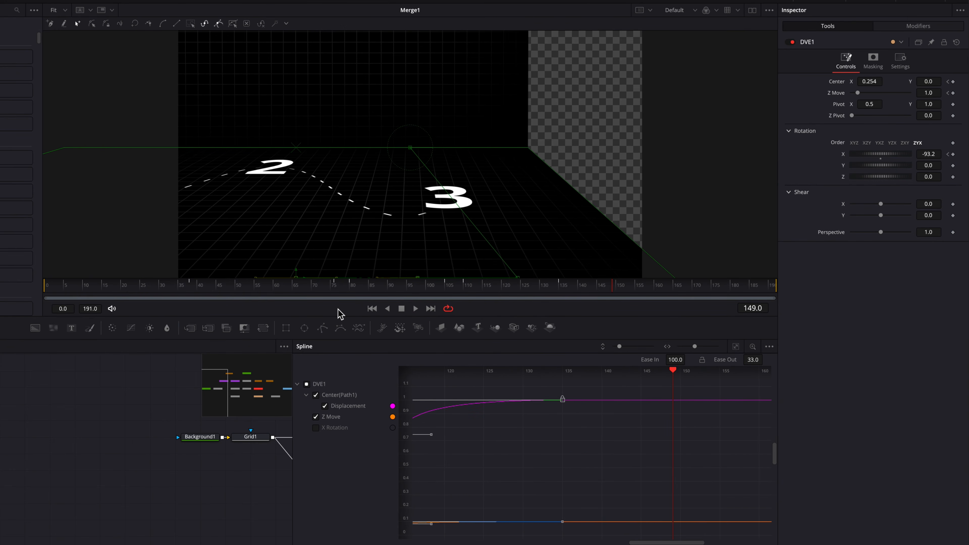
{"action": "left_click", "coordinate": [780, 0]}
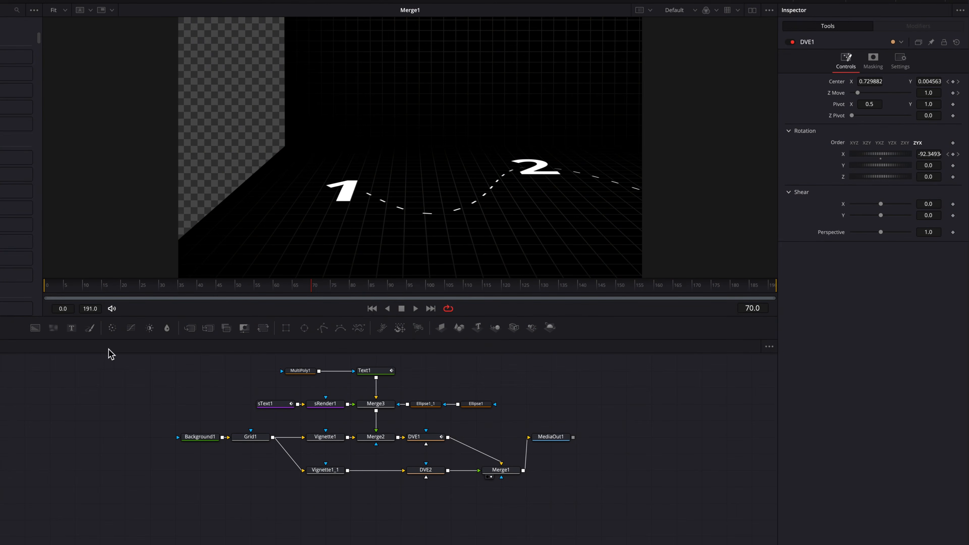
Insert a Text2 node on the DVE2 branch under Merge4 reading 'Premium Motion Graphics'.
{"action": "left_click_drag", "start_coordinate": [72, 328], "coordinate": [375, 473]}
{"action": "left_click_drag", "start_coordinate": [204, 492], "coordinate": [389, 507]}
{"action": "left_click", "coordinate": [383, 470]}
{"action": "left_click", "coordinate": [387, 488]}
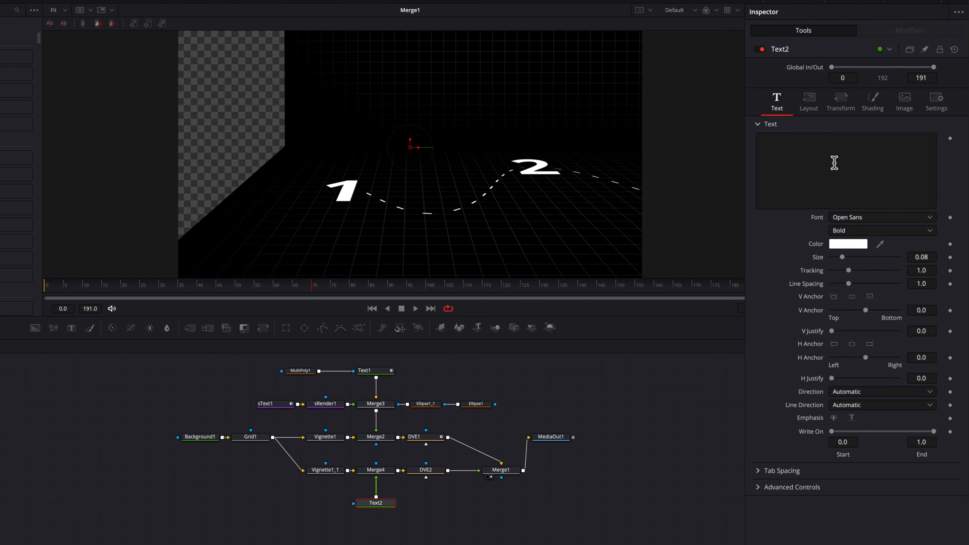
{"action": "left_click", "coordinate": [834, 163]}
{"action": "type", "text": "Premium Motion "}
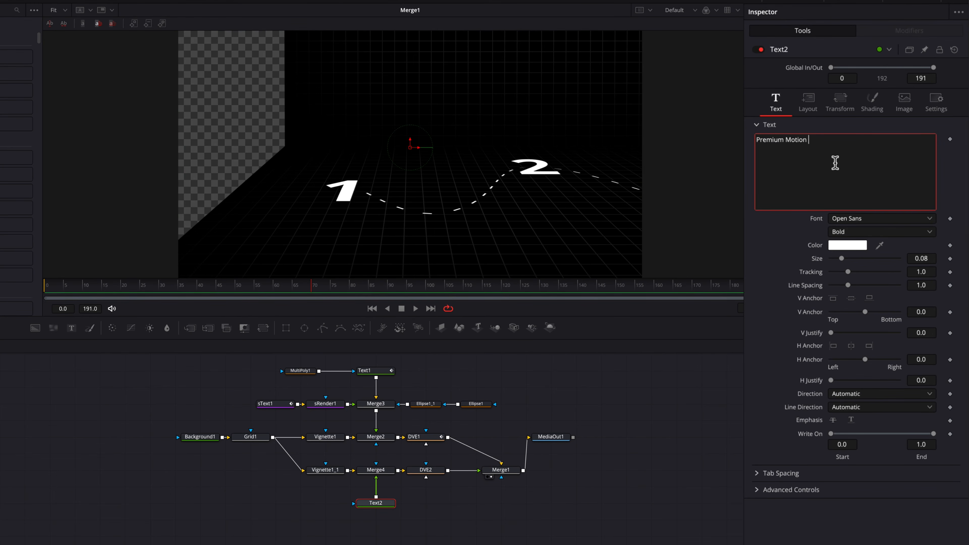
{"action": "type", "text": "Graphics"}
{"action": "scroll", "coordinate": [644, 208], "scroll_direction": "down", "scroll_amount": 3}
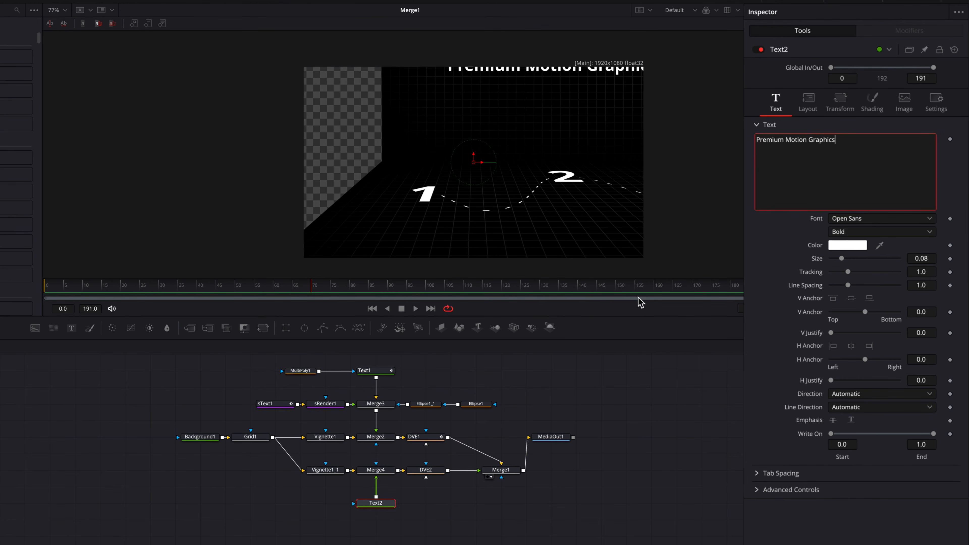
Enlarge the title to size 0.0996 and offset it down and slightly right above the numbers.
{"action": "left_click", "coordinate": [841, 111]}
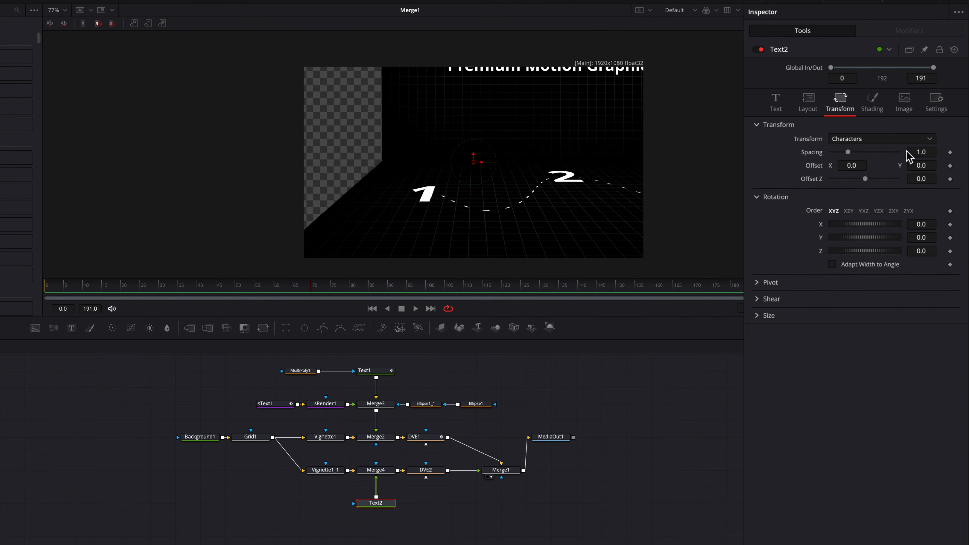
{"action": "mouse_move", "coordinate": [923, 166]}
{"action": "left_mouse_down"}
{"action": "mouse_move", "coordinate": [826, 166]}
{"action": "mouse_move", "coordinate": [933, 166]}
{"action": "left_mouse_up"}
{"action": "scroll", "coordinate": [634, 205], "scroll_direction": "down", "scroll_amount": 3}
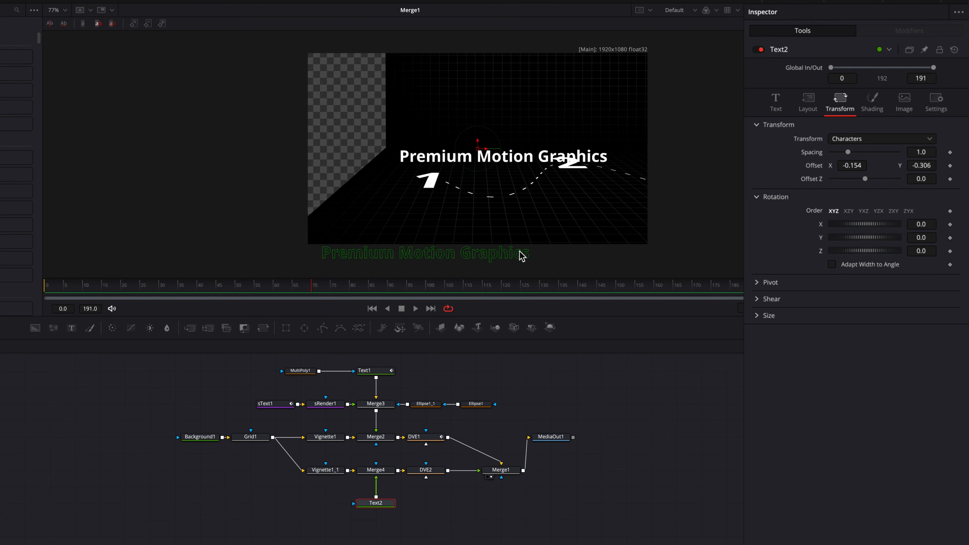
{"action": "scroll", "coordinate": [600, 253], "scroll_direction": "down", "scroll_amount": 2}
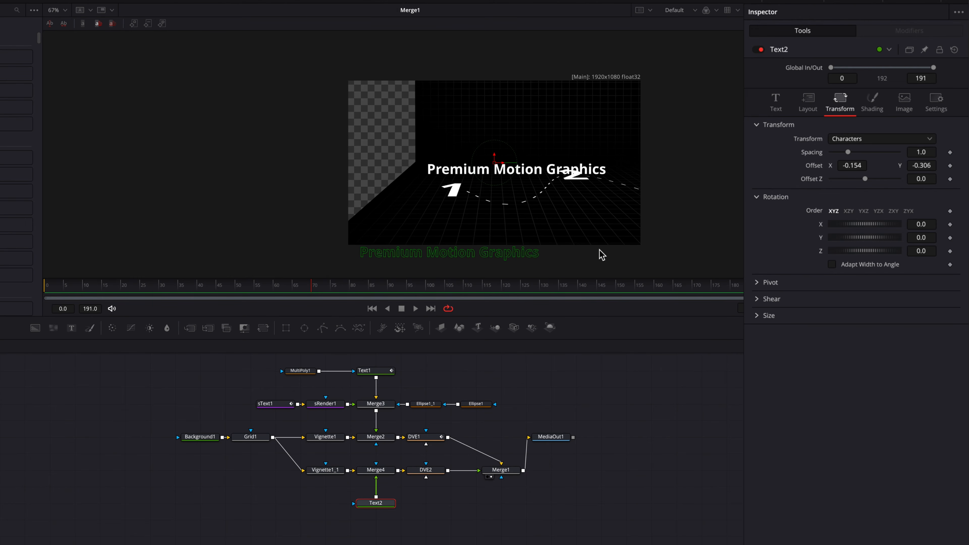
{"action": "scroll", "coordinate": [600, 253], "scroll_direction": "right", "scroll_amount": 2}
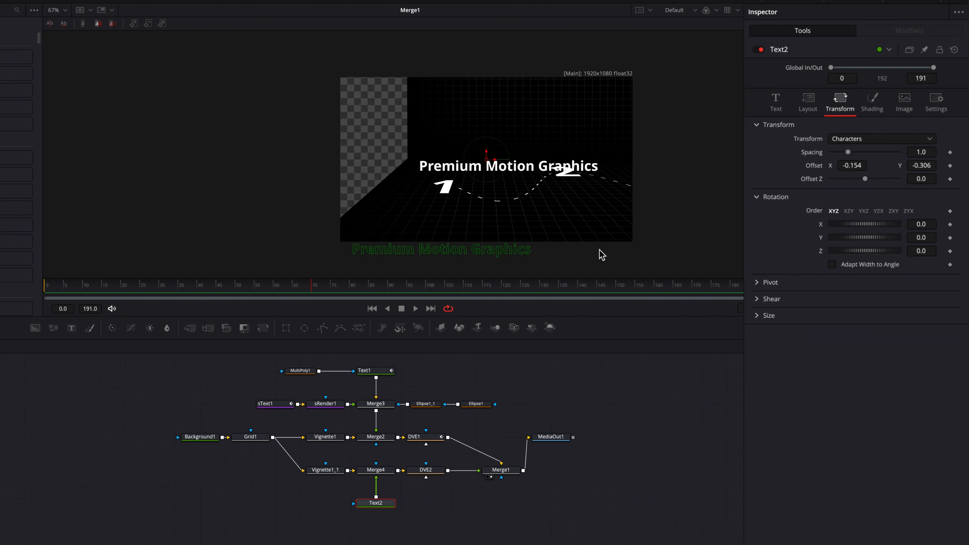
{"action": "left_click", "coordinate": [780, 110]}
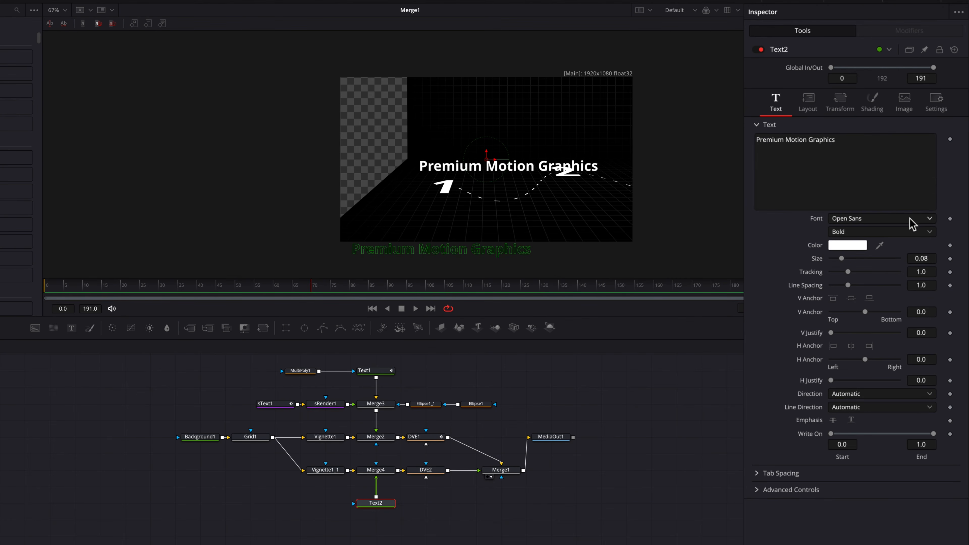
{"action": "left_click_drag", "start_coordinate": [915, 258], "coordinate": [929, 256]}
{"action": "left_click", "coordinate": [839, 103]}
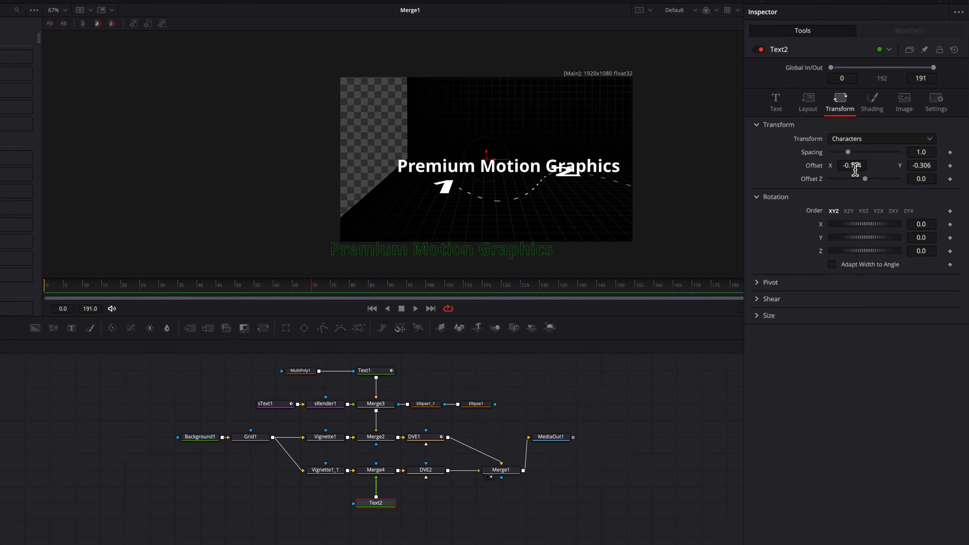
{"action": "left_click_drag", "start_coordinate": [854, 167], "coordinate": [866, 167]}
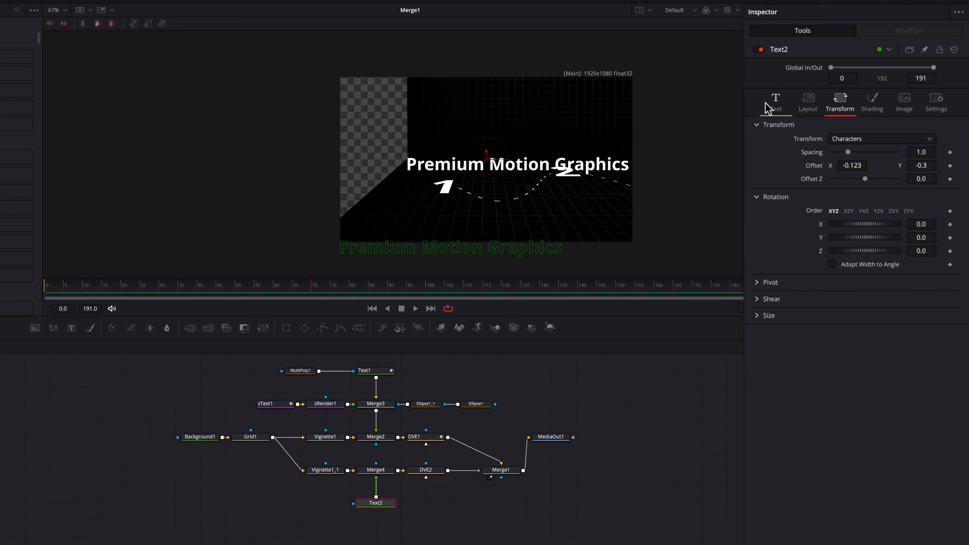
{"action": "left_click", "coordinate": [774, 105]}
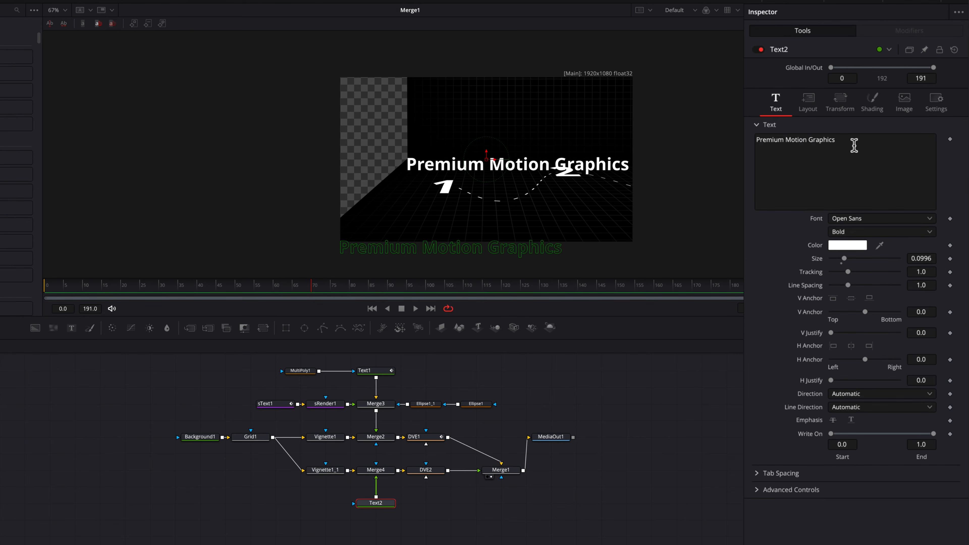
{"action": "right_click", "coordinate": [854, 144]}
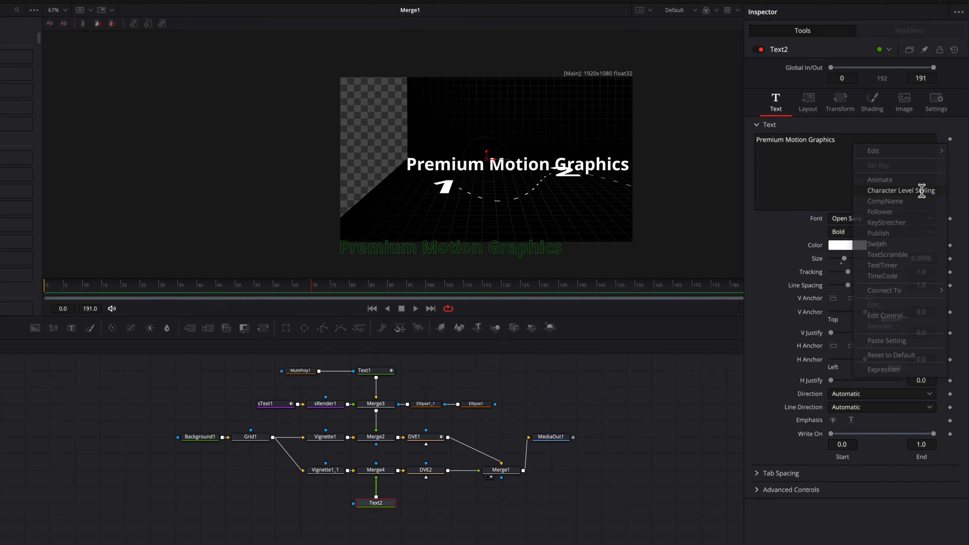
Add Character Level Styling and offset the word Motion to sit centred above the 2.
{"action": "left_click", "coordinate": [921, 189]}
{"action": "left_click", "coordinate": [915, 36]}
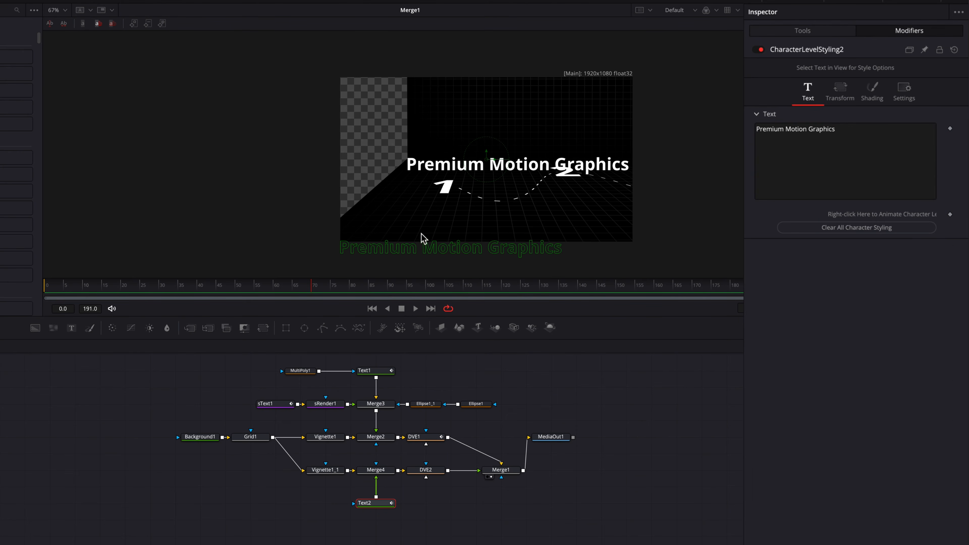
{"action": "left_click_drag", "start_coordinate": [425, 233], "coordinate": [483, 253]}
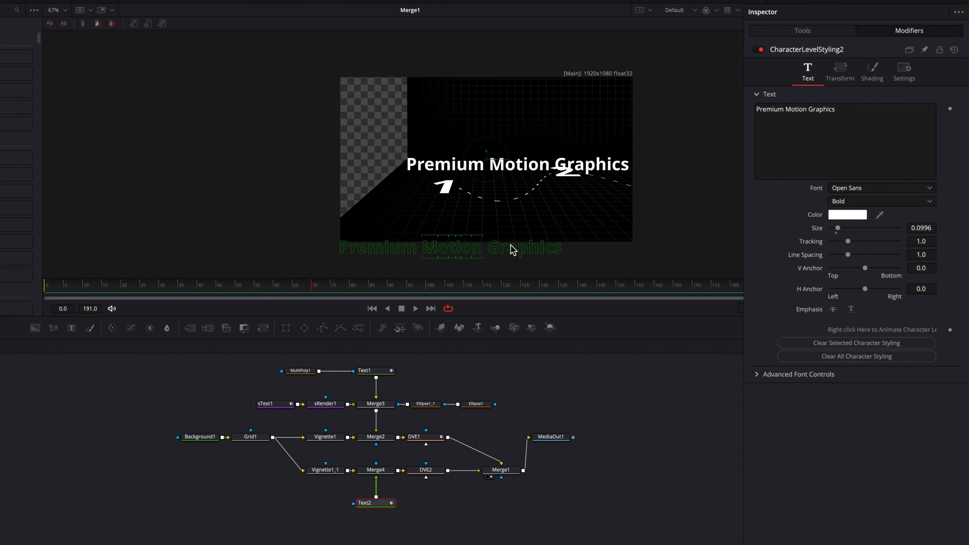
{"action": "left_click", "coordinate": [840, 79]}
{"action": "left_click_drag", "start_coordinate": [862, 135], "coordinate": [937, 136]}
{"action": "left_click_drag", "start_coordinate": [358, 288], "coordinate": [452, 288]}
{"action": "left_click_drag", "start_coordinate": [853, 135], "coordinate": [837, 136]}
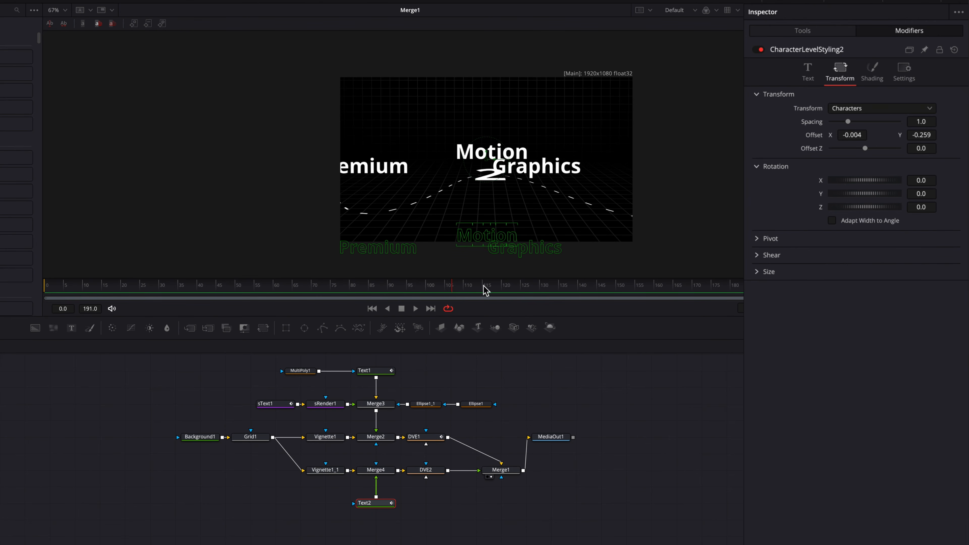
Select the word Graphics and shift it right toward the 3.
{"action": "left_click_drag", "start_coordinate": [485, 290], "coordinate": [568, 294]}
{"action": "left_click_drag", "start_coordinate": [582, 259], "coordinate": [486, 253]}
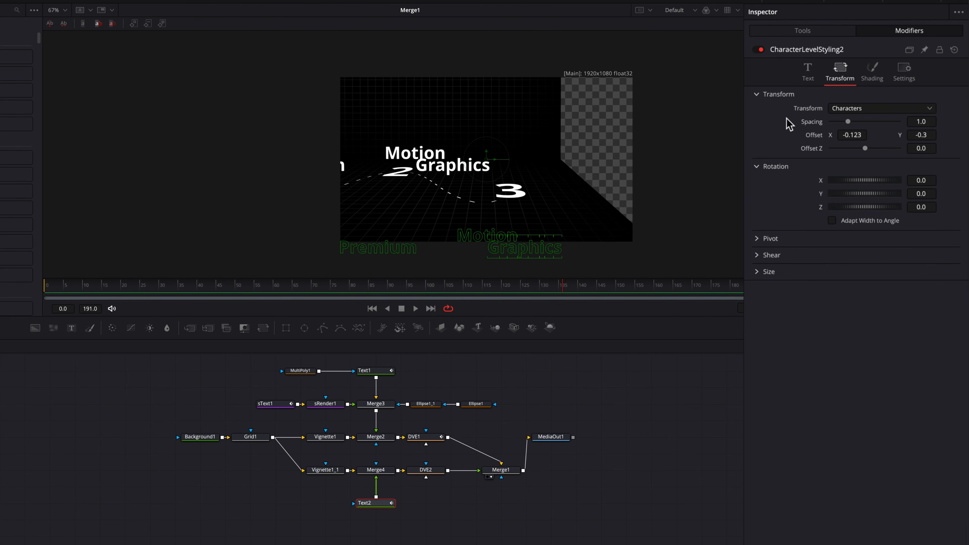
{"action": "left_click_drag", "start_coordinate": [848, 136], "coordinate": [924, 135]}
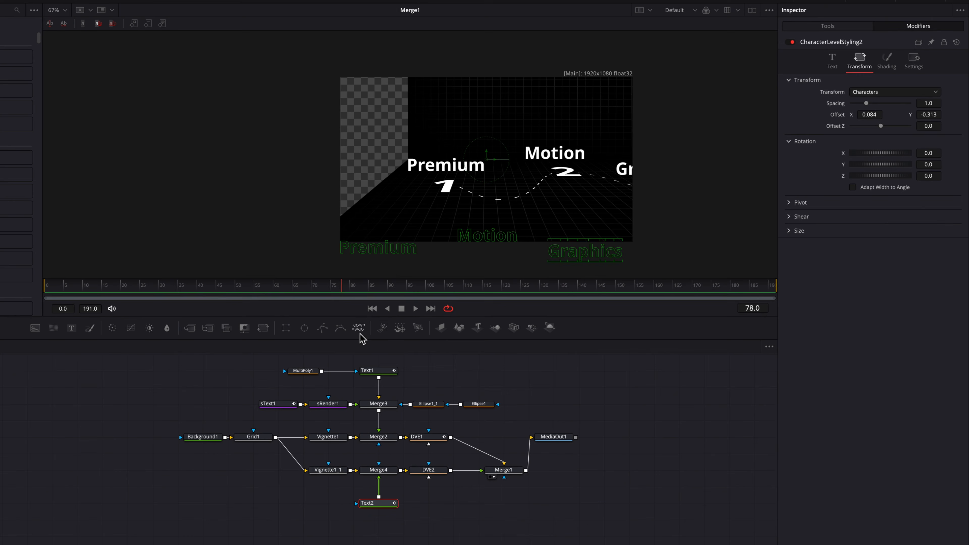
{"action": "left_click_drag", "start_coordinate": [358, 328], "coordinate": [338, 503]}
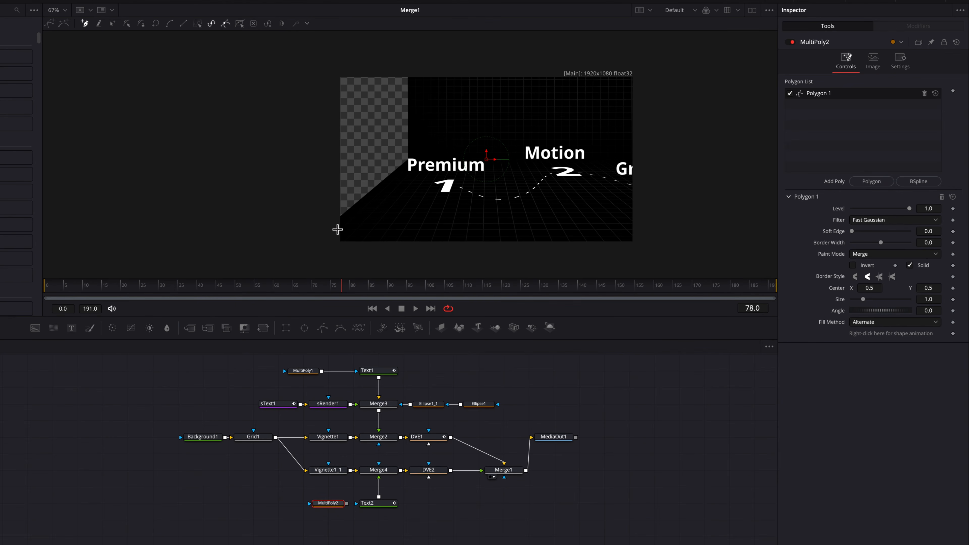
Draw a rectangular MultiPoly2 mask over the title, connect it to Text2, and raise it.
{"action": "left_click_drag", "start_coordinate": [332, 230], "coordinate": [334, 220]}
{"action": "left_click", "coordinate": [331, 218]}
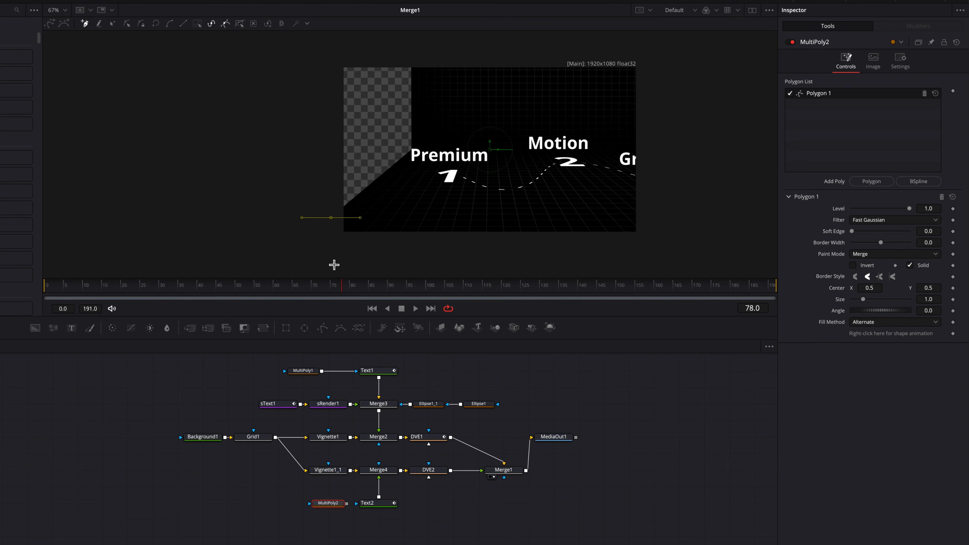
{"action": "left_click", "coordinate": [332, 257]}
{"action": "left_click", "coordinate": [439, 257]}
{"action": "left_click", "coordinate": [435, 229]}
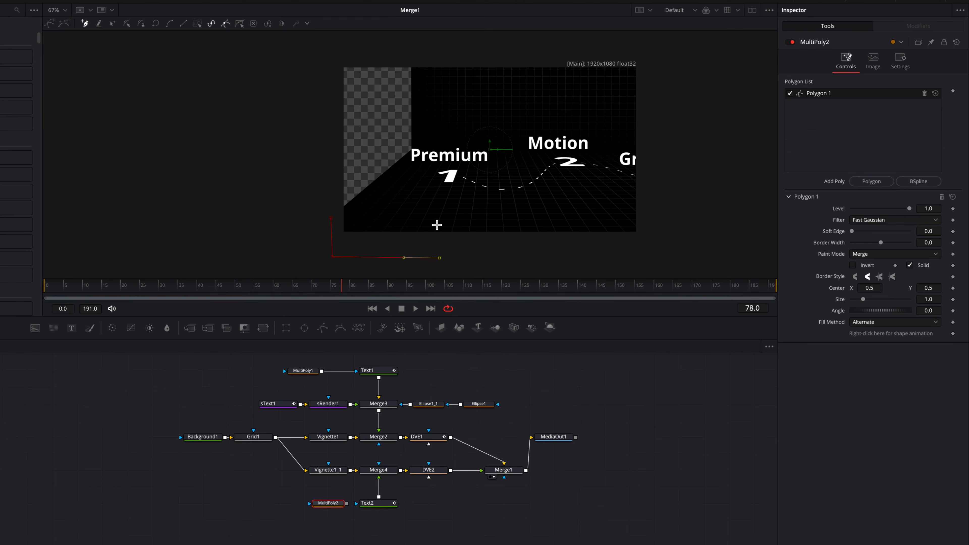
{"action": "left_click", "coordinate": [331, 218]}
{"action": "left_click", "coordinate": [437, 257]}
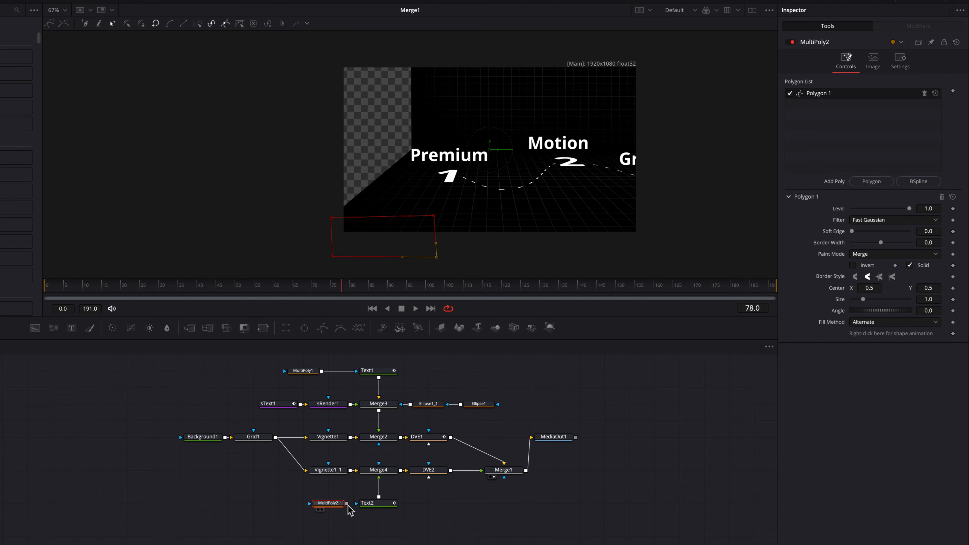
{"action": "left_click_drag", "start_coordinate": [347, 503], "coordinate": [369, 505]}
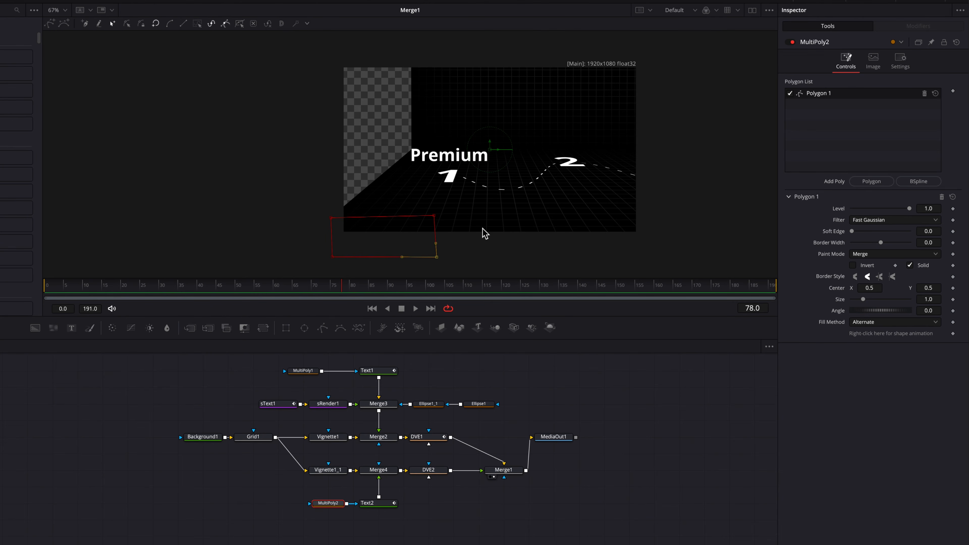
{"action": "left_click", "coordinate": [379, 504]}
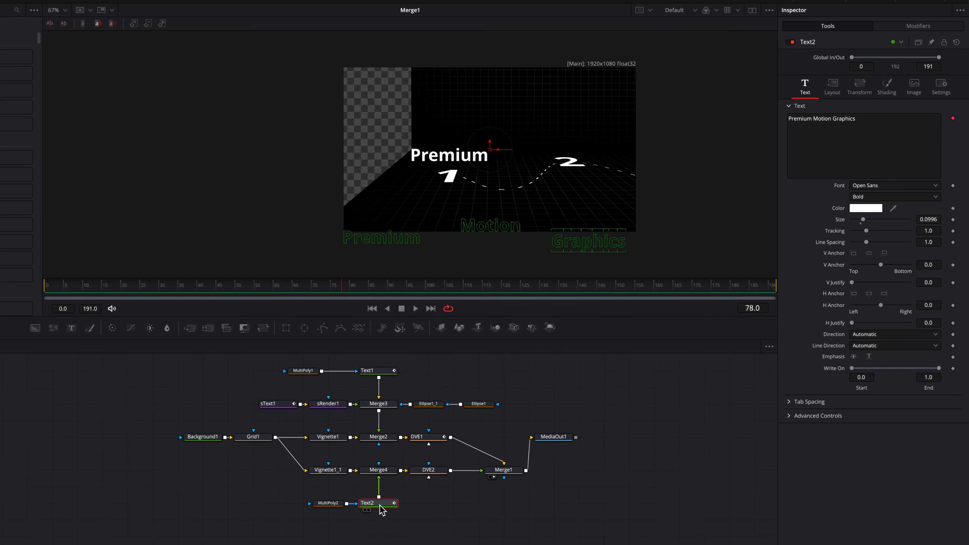
{"action": "left_click", "coordinate": [328, 503]}
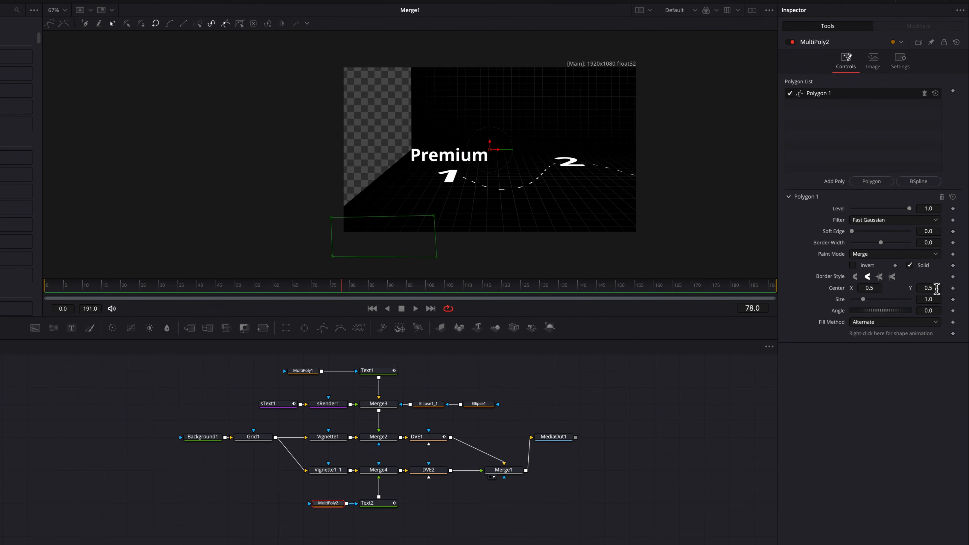
{"action": "mouse_move", "coordinate": [936, 289]}
{"action": "left_mouse_down"}
{"action": "mouse_move", "coordinate": [967, 289]}
{"action": "mouse_move", "coordinate": [935, 289]}
{"action": "left_mouse_up"}
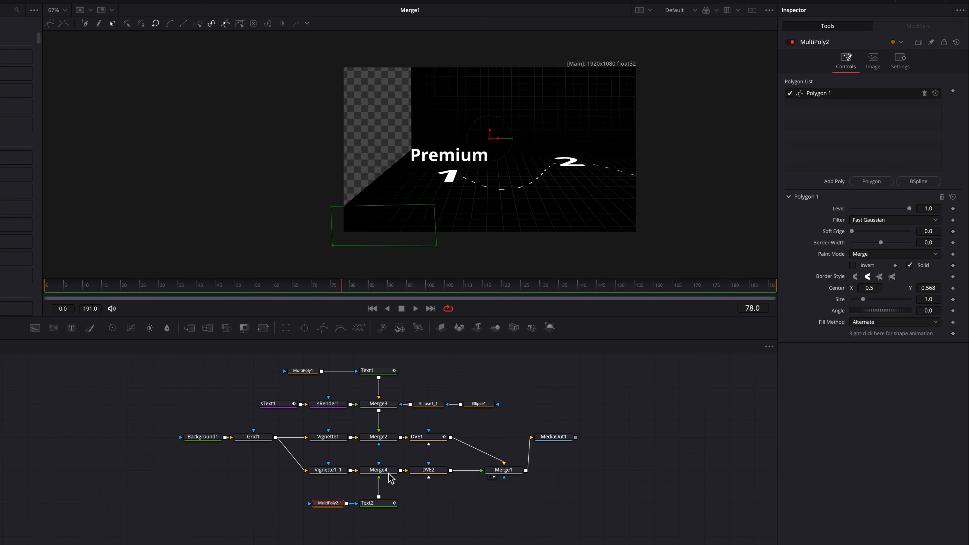
Duplicate the polygon twice, moving the copies to reveal Motion and Graphics above the 3.
{"action": "right_click", "coordinate": [866, 97]}
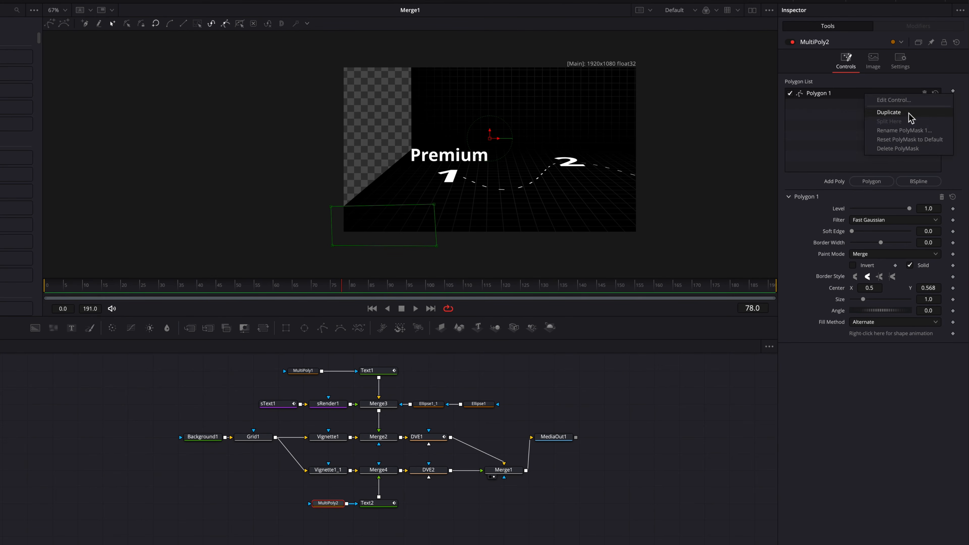
{"action": "left_click", "coordinate": [894, 113]}
{"action": "left_click_drag", "start_coordinate": [490, 138], "coordinate": [605, 129]}
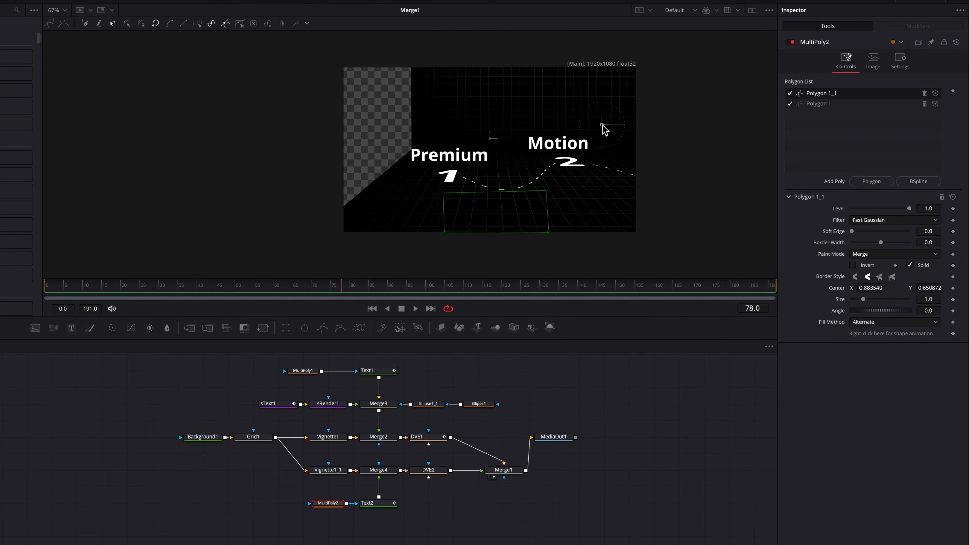
{"action": "left_click_drag", "start_coordinate": [403, 290], "coordinate": [568, 296]}
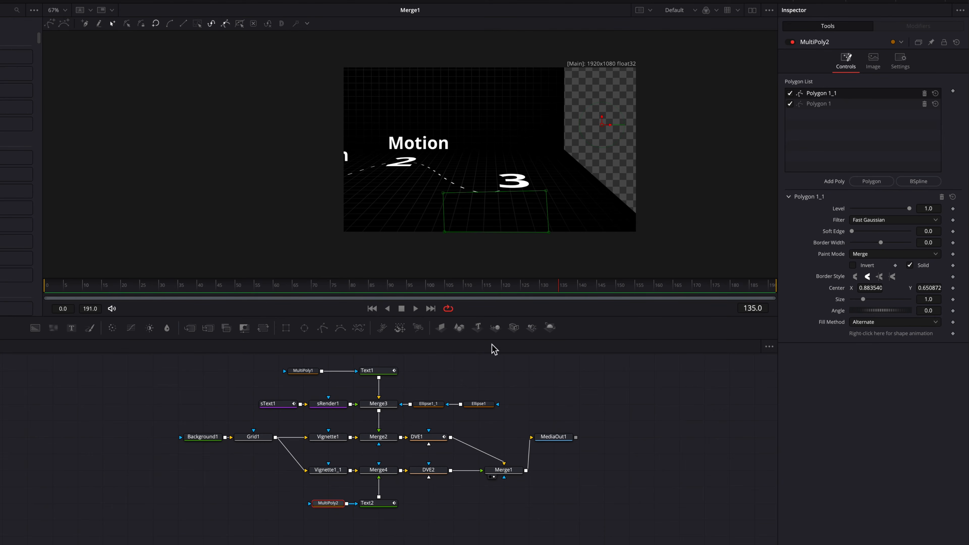
{"action": "right_click", "coordinate": [839, 94]}
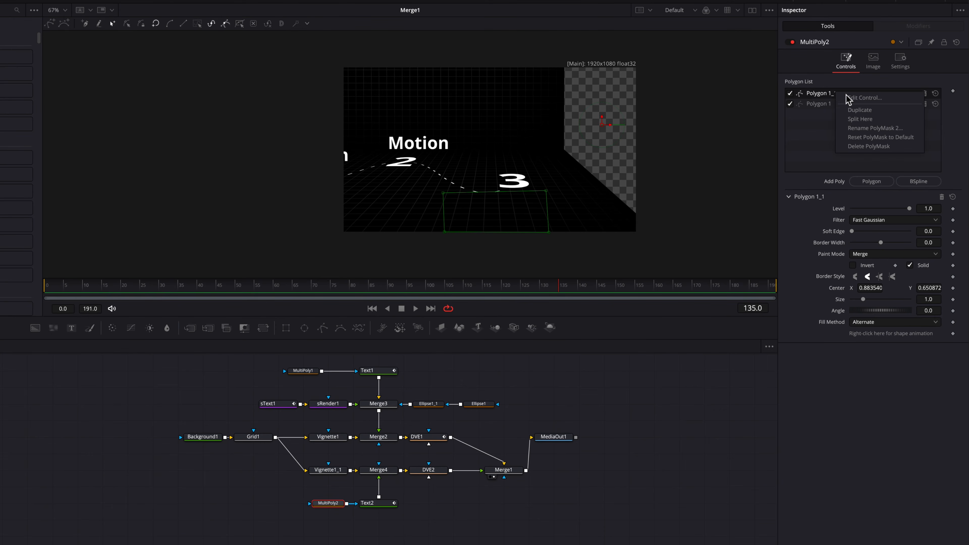
{"action": "left_click", "coordinate": [877, 111]}
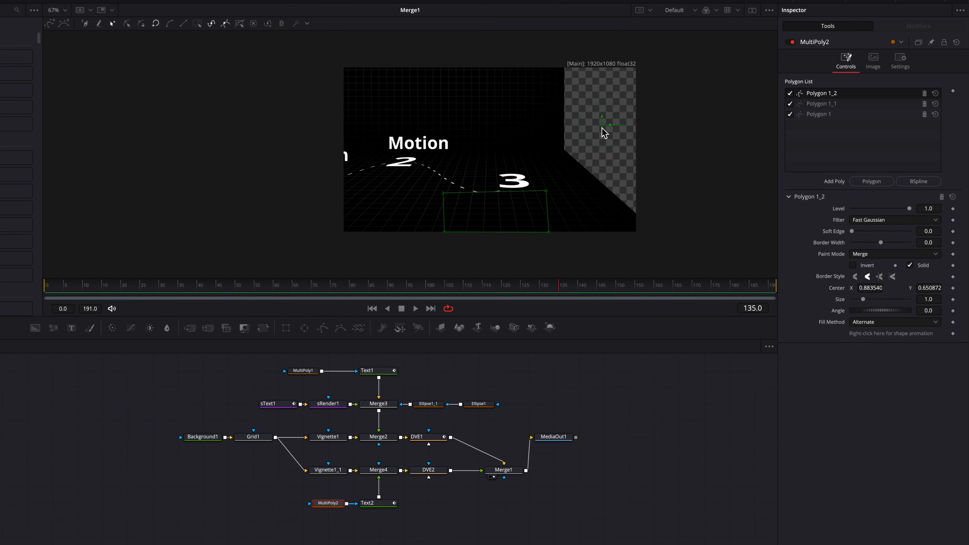
{"action": "left_click_drag", "start_coordinate": [602, 127], "coordinate": [682, 145]}
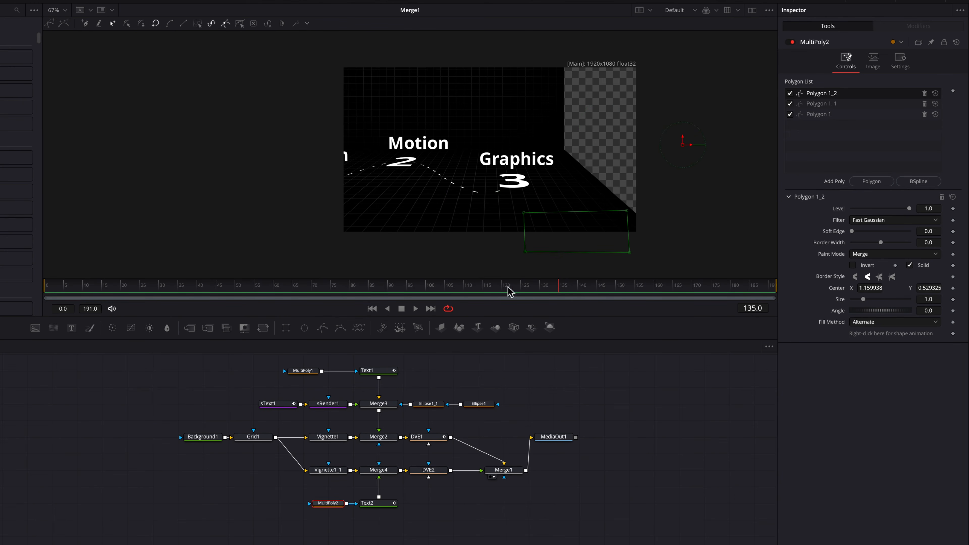
{"action": "left_click_drag", "start_coordinate": [565, 291], "coordinate": [312, 292]}
{"action": "left_click", "coordinate": [383, 507]}
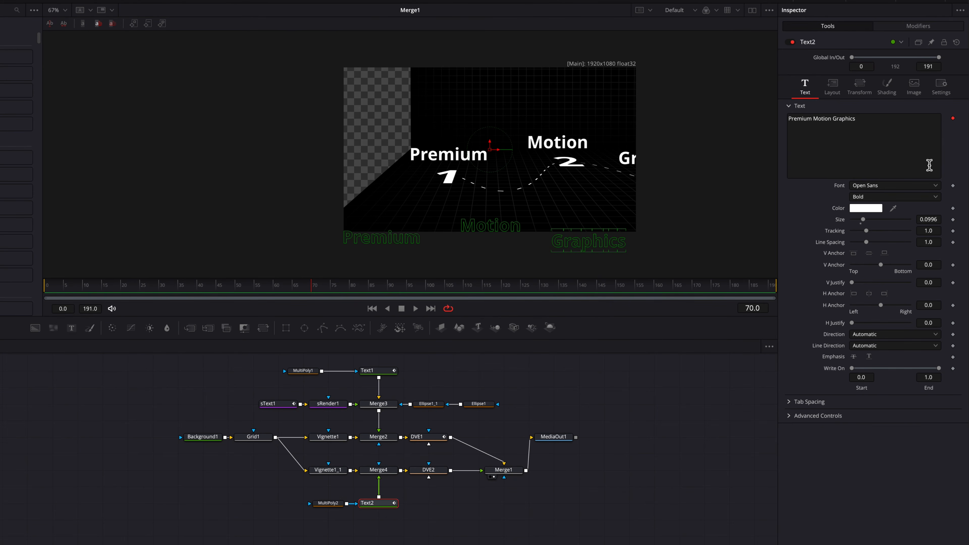
Add a Follower to Text2's text with Delay 3 acting on Words.
{"action": "left_click", "coordinate": [920, 25]}
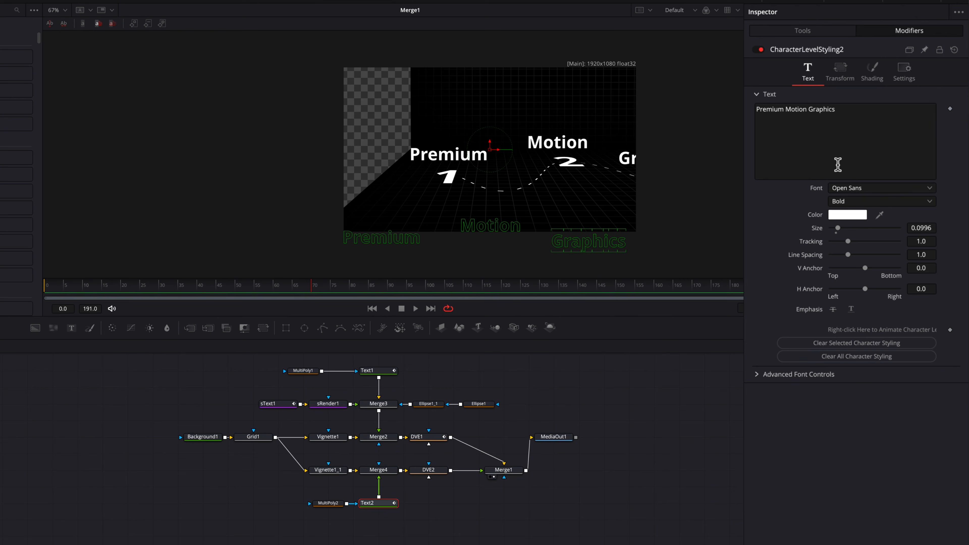
{"action": "left_click", "coordinate": [853, 114]}
{"action": "right_click", "coordinate": [852, 113]}
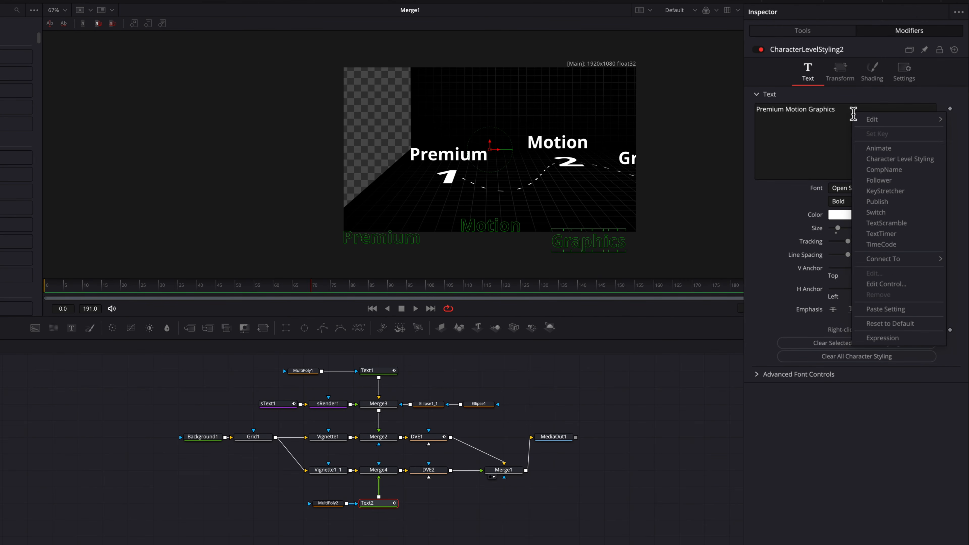
{"action": "left_click", "coordinate": [899, 178]}
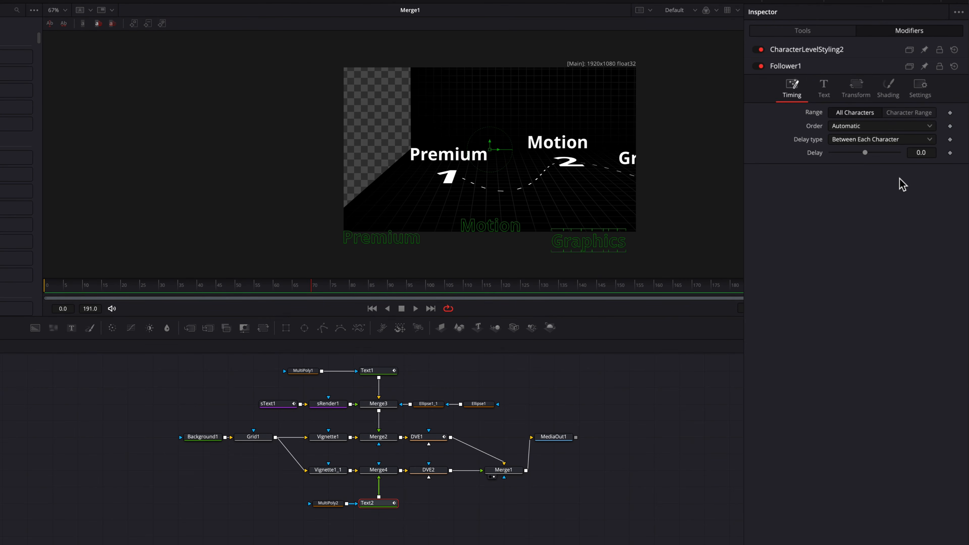
{"action": "left_click", "coordinate": [929, 150]}
{"action": "type", "text": "3"}
{"action": "key", "text": "Return"}
{"action": "left_click", "coordinate": [854, 91]}
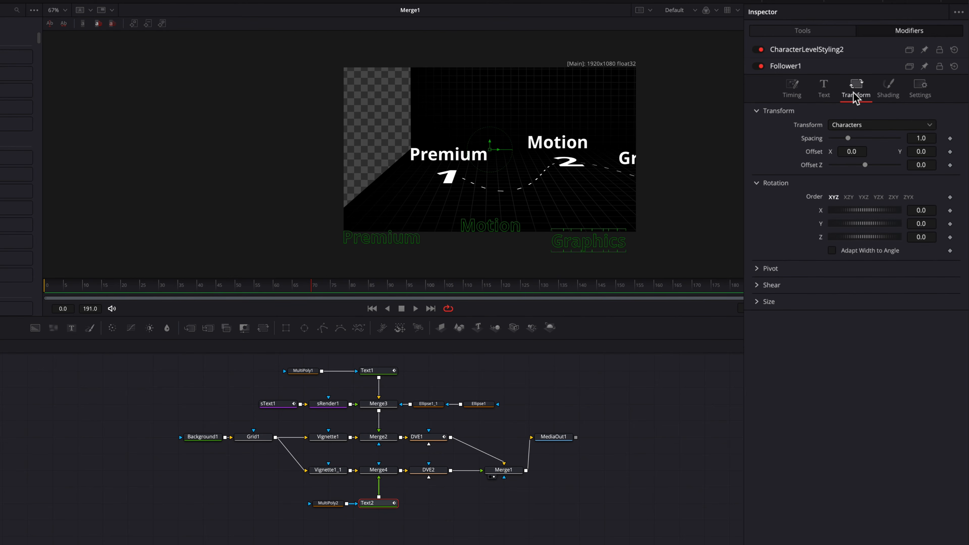
{"action": "left_click", "coordinate": [876, 126]}
{"action": "left_click", "coordinate": [874, 151]}
Keyframe the Follower's Offset Y from -0.062 up to 0 and preview the words rising.
{"action": "left_click", "coordinate": [950, 152]}
{"action": "left_click", "coordinate": [860, 66]}
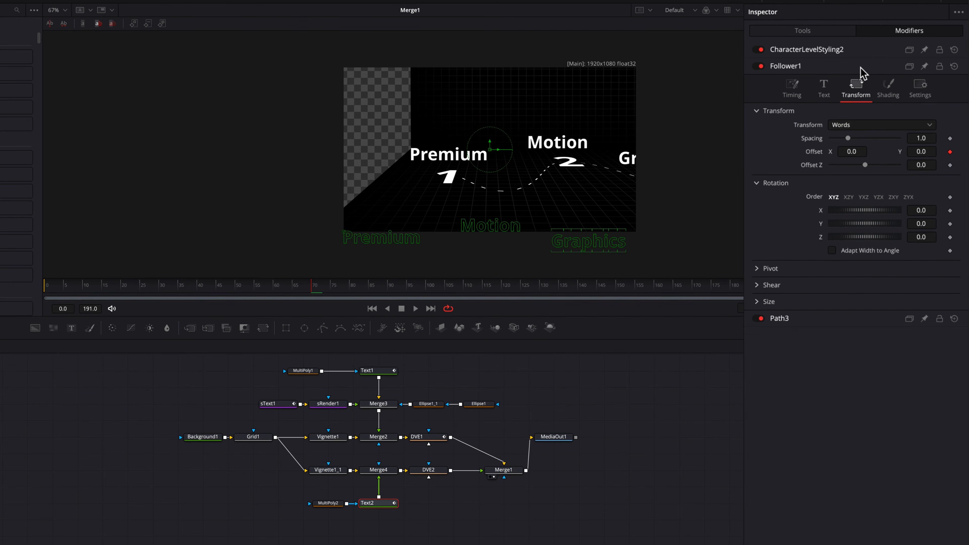
{"action": "left_click_drag", "start_coordinate": [932, 151], "coordinate": [908, 152]}
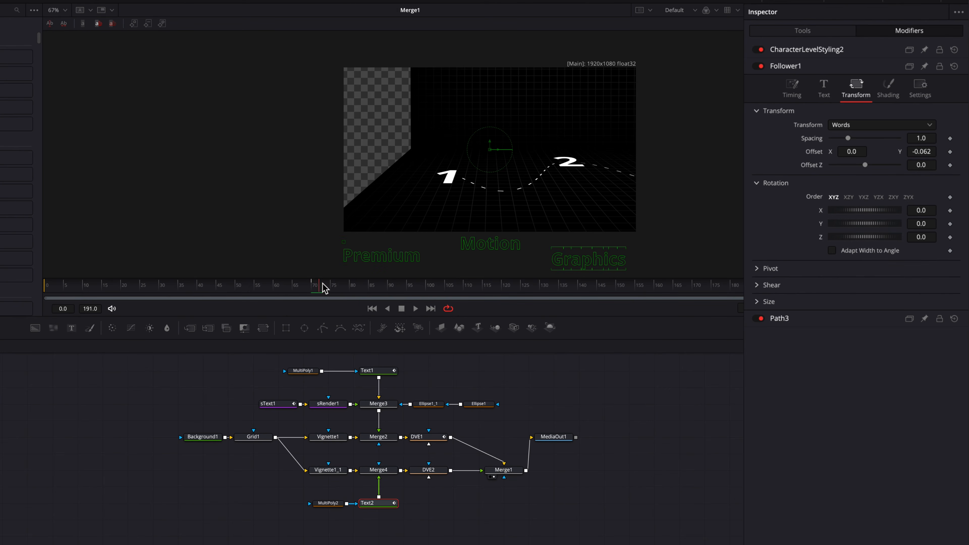
{"action": "left_click_drag", "start_coordinate": [324, 288], "coordinate": [347, 291]}
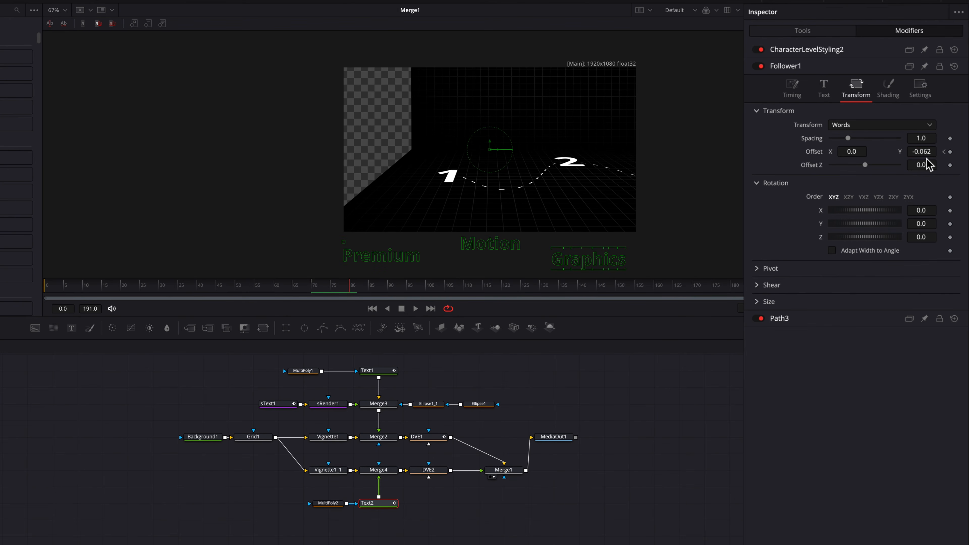
{"action": "left_click", "coordinate": [923, 152]}
{"action": "type", "text": "0"}
{"action": "key", "text": "Tab"}
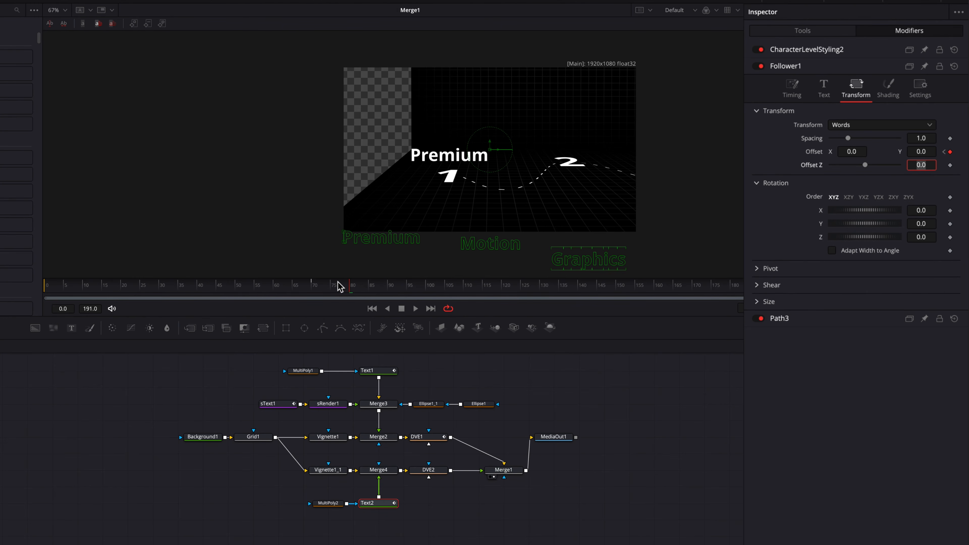
{"action": "left_click_drag", "start_coordinate": [358, 291], "coordinate": [308, 297]}
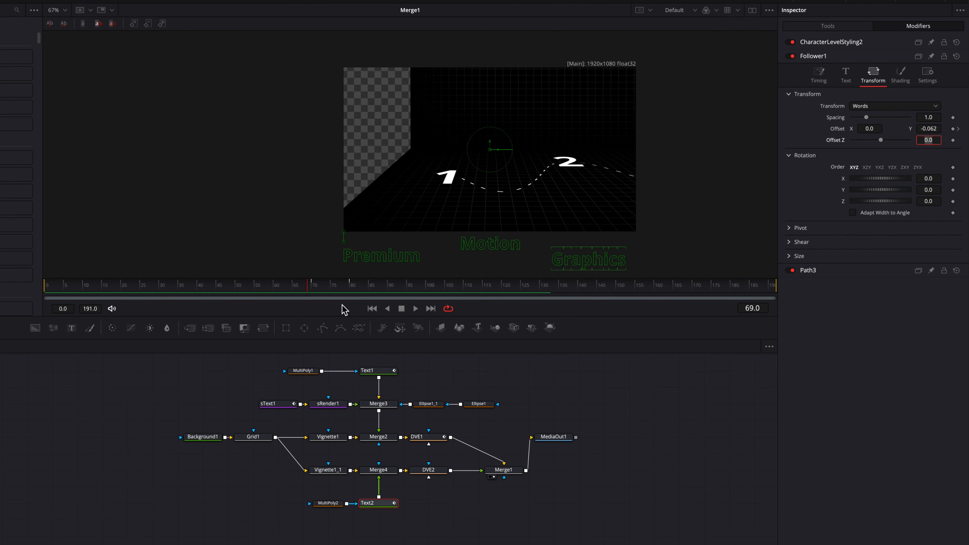
Review the animation and move MediaOut1 to the right to make room.
{"action": "left_click", "coordinate": [629, 451]}
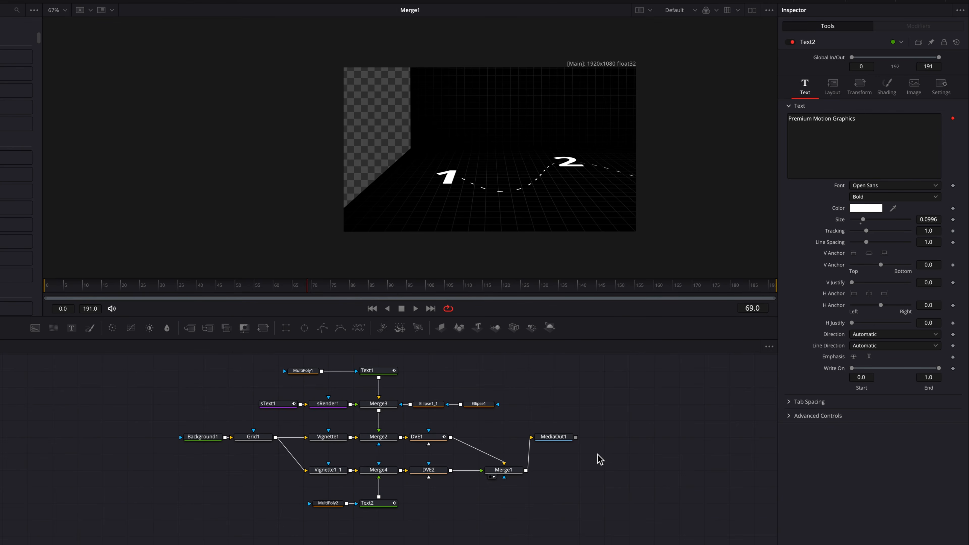
{"action": "key", "text": "space"}
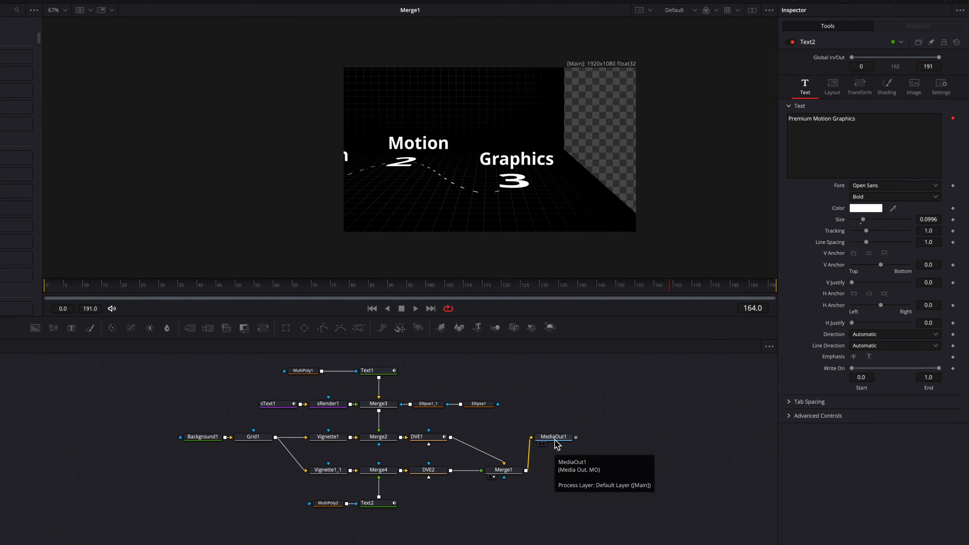
{"action": "left_click_drag", "start_coordinate": [555, 440], "coordinate": [593, 477]}
{"action": "left_click", "coordinate": [592, 476]}
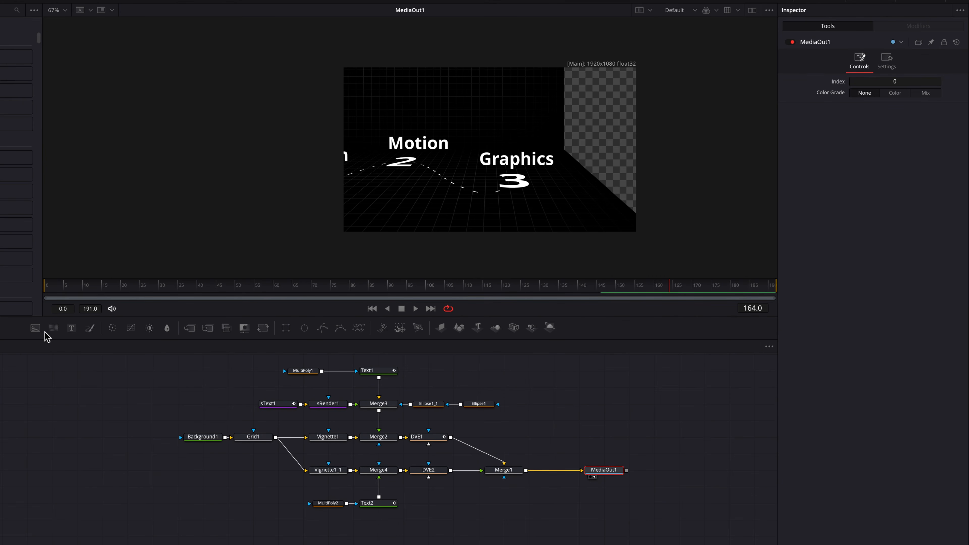
Add Background2 behind Merge1 through a new Merge5 and play from frame 0.
{"action": "left_click_drag", "start_coordinate": [34, 328], "coordinate": [582, 472]}
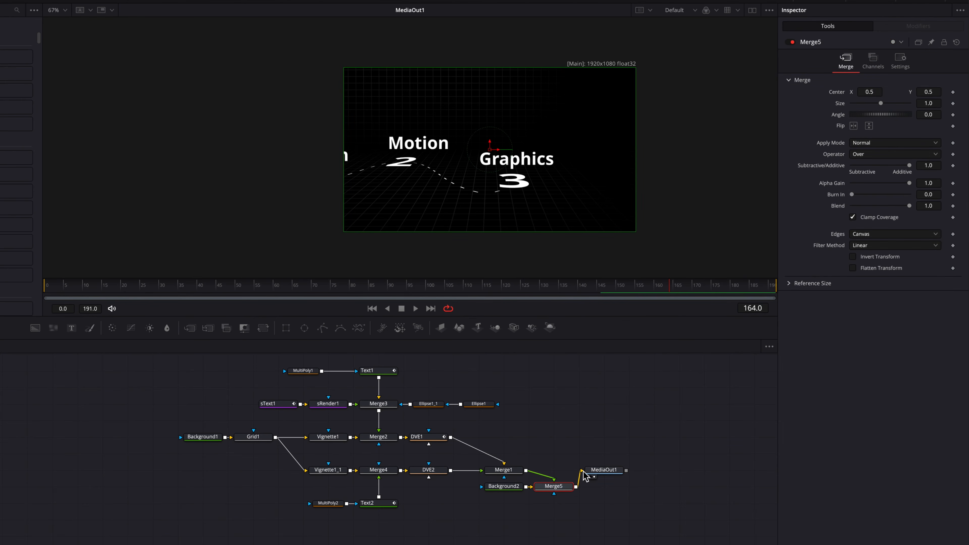
{"action": "left_click", "coordinate": [601, 392]}
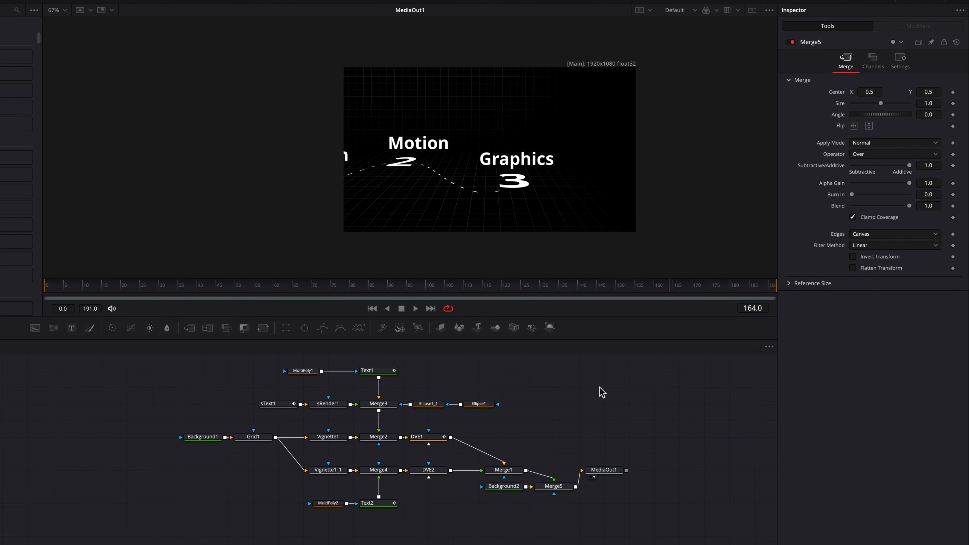
{"action": "left_click_drag", "start_coordinate": [87, 295], "coordinate": [34, 292]}
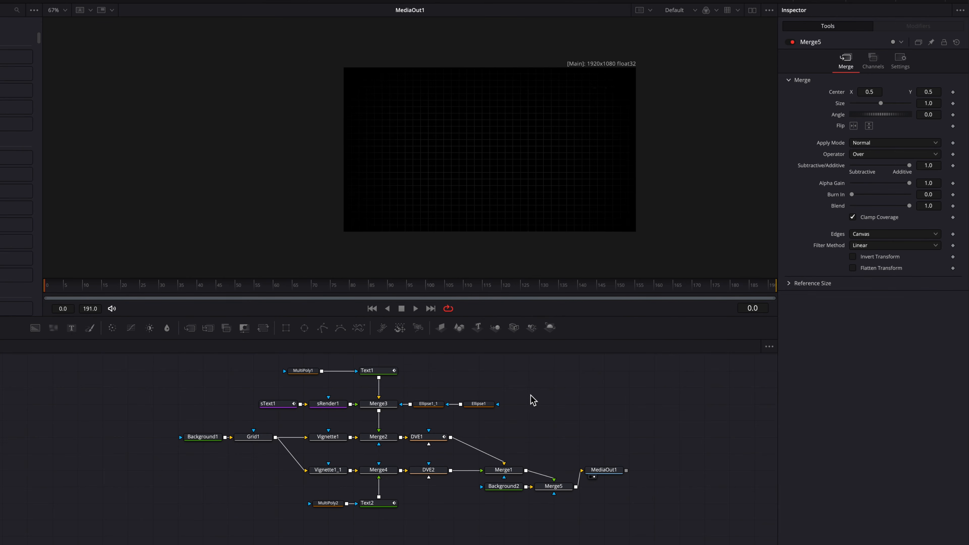
{"action": "key", "text": "space"}
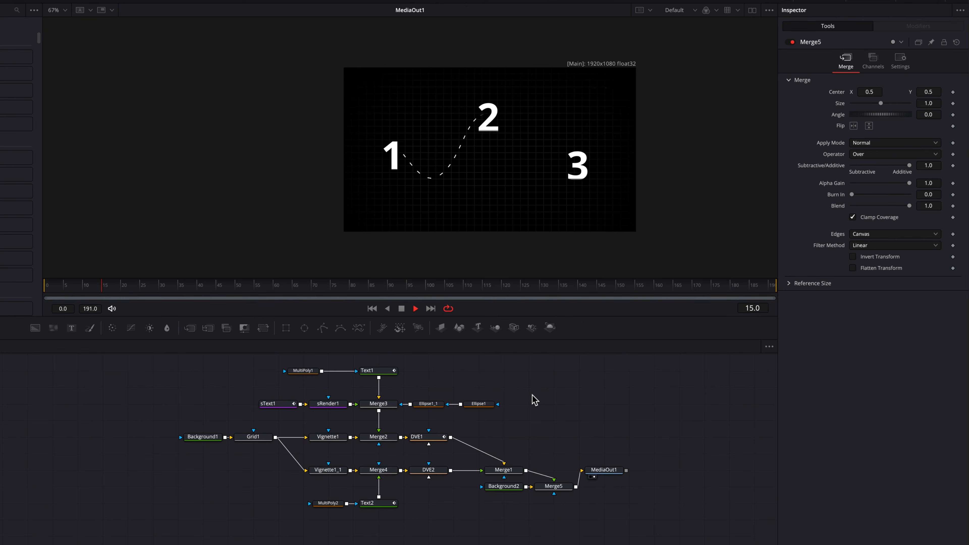
{"action": "key", "text": "space"}
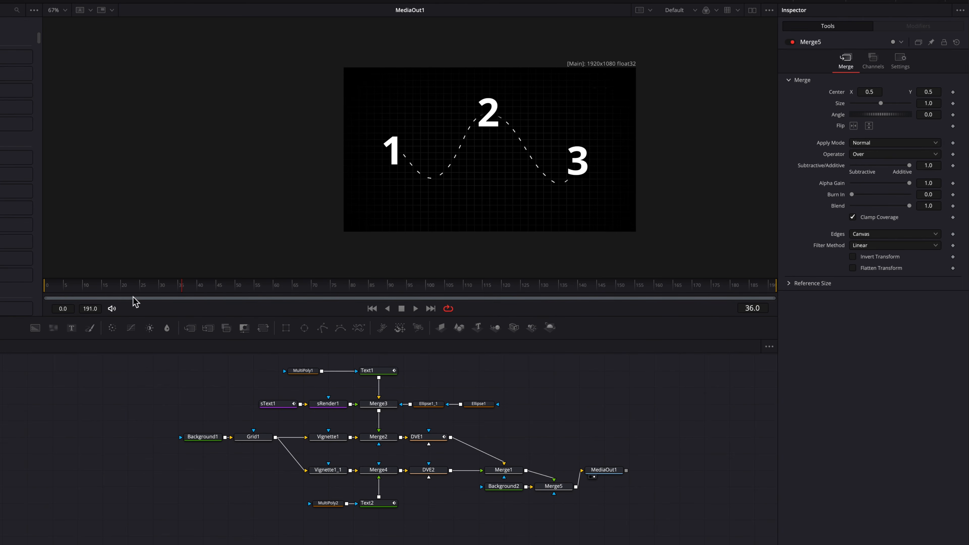
{"action": "left_click_drag", "start_coordinate": [110, 288], "coordinate": [30, 293]}
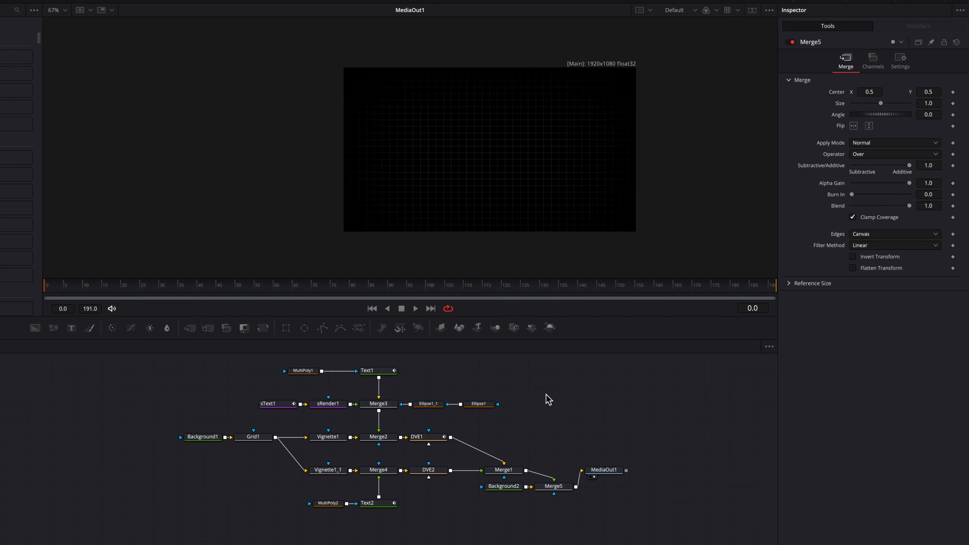